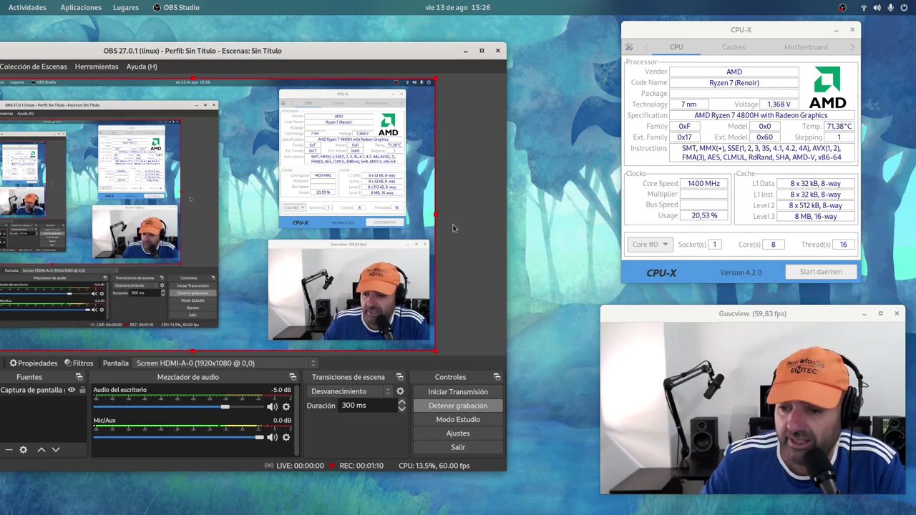
Step: Move the OBS Studio window off the current workspace onto the third workspace, leaving the first one on screen
key(super)
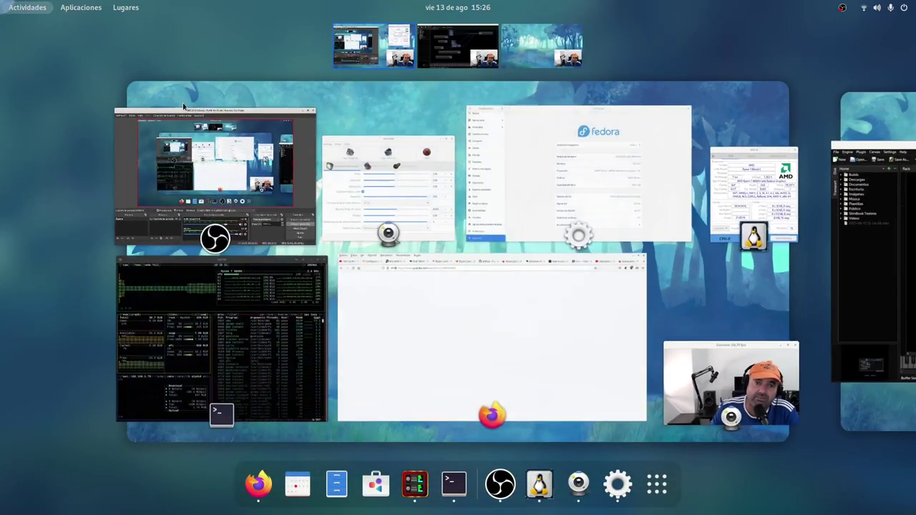
drag(240, 175, 329, 47)
click(329, 47)
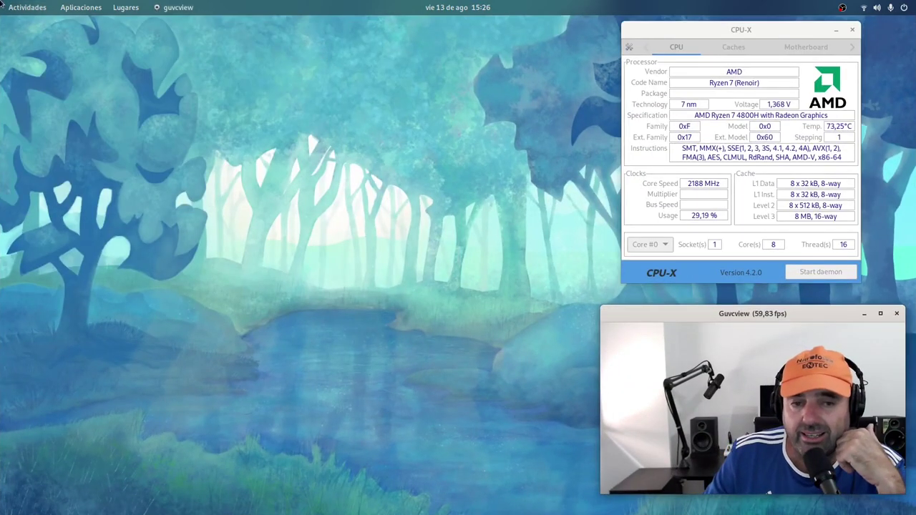
Step: Switch to Firefox to view the YouTube page of the SlimBook ONE performance test, and minimize the browser
mouse_move(1, 2)
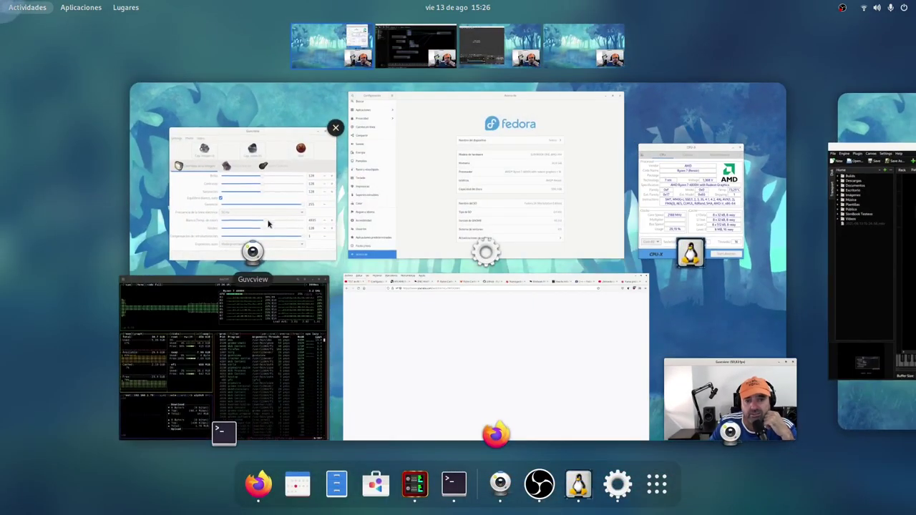
click(497, 338)
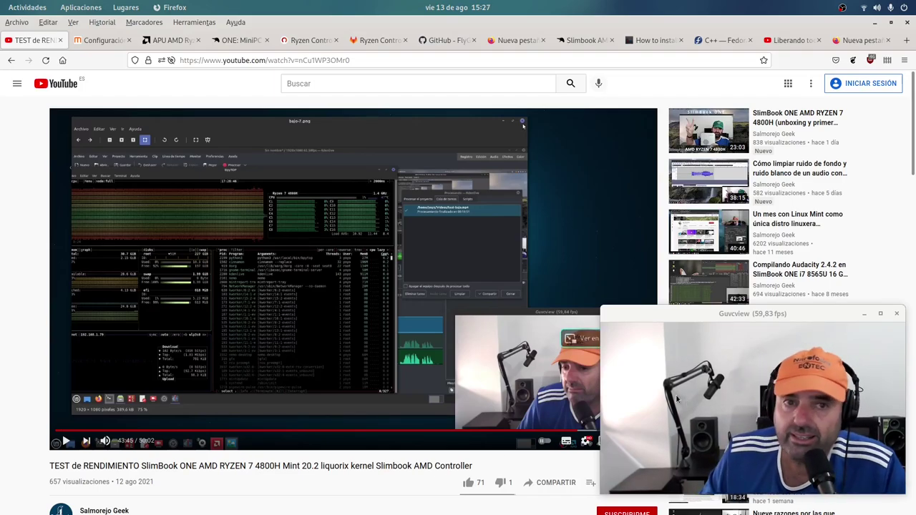
click(873, 24)
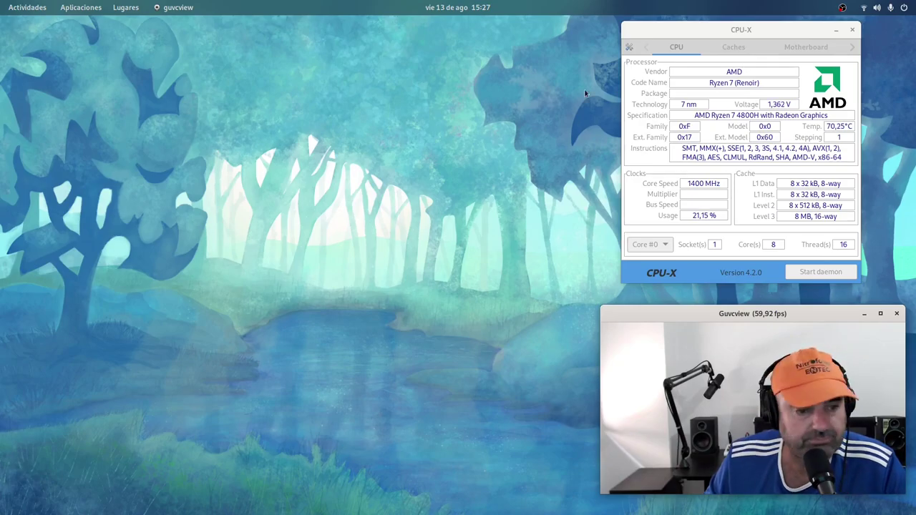
Step: Bring up the Configuración window to review the Acerca de page beside CPU-X, and minimize the window
key(super)
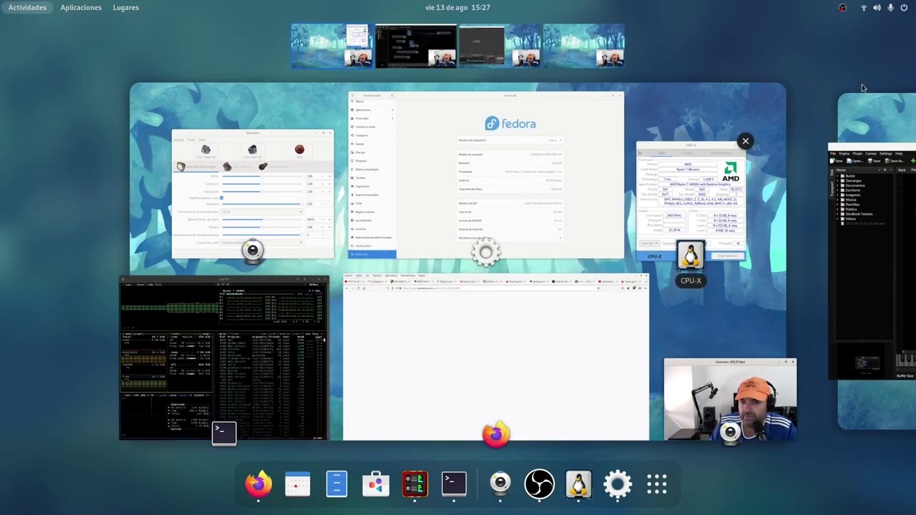
click(529, 167)
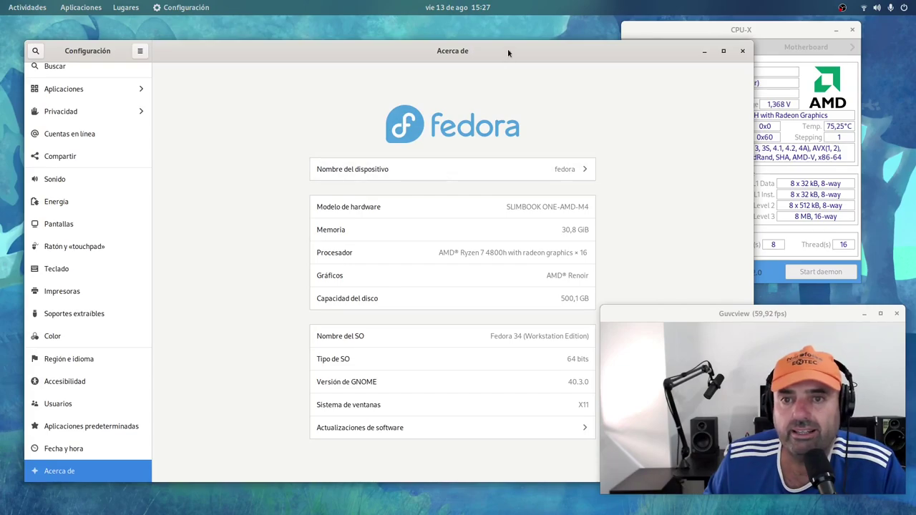
drag(508, 49, 474, 31)
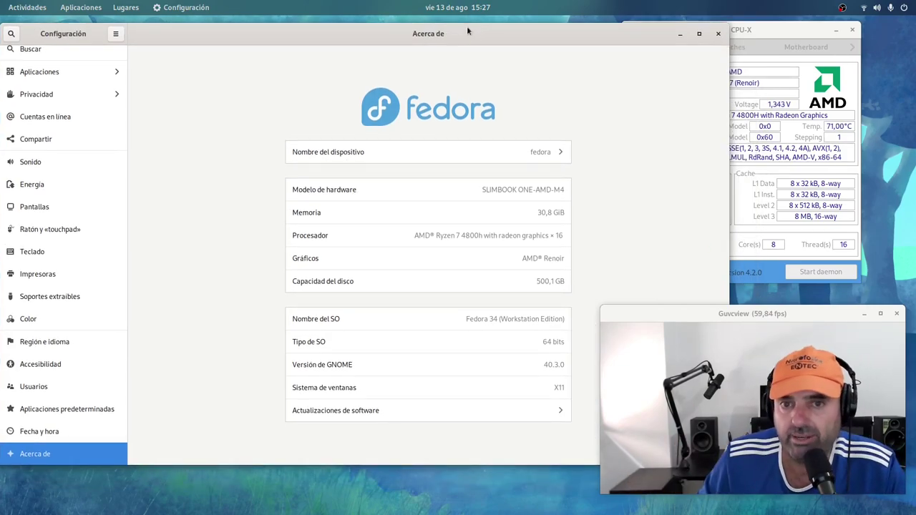
drag(491, 34, 362, 63)
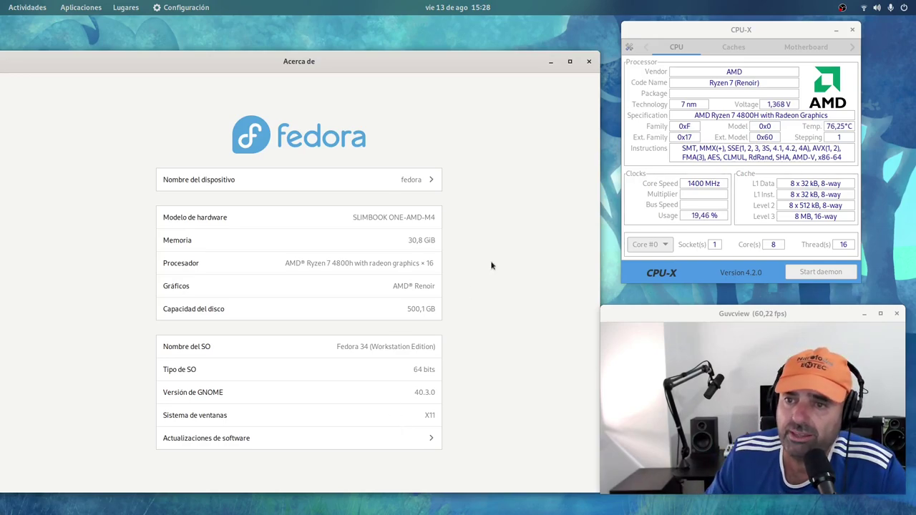
click(550, 61)
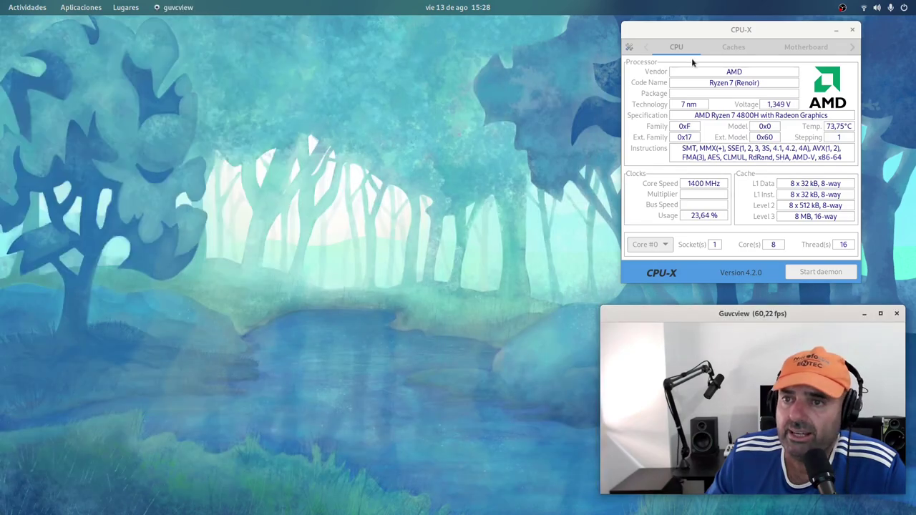
Step: Place the CPU-X window away from the webcam view and show it in front of the BpyTOP monitor
drag(748, 34, 283, 111)
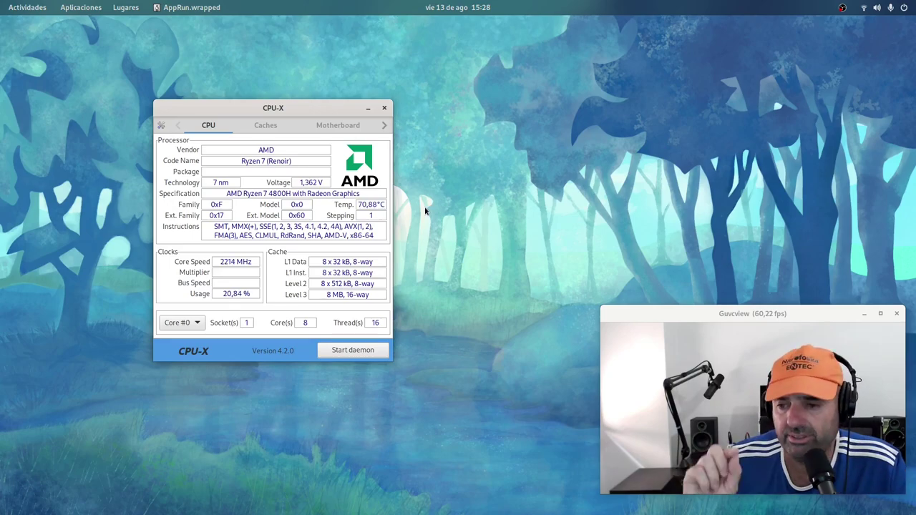
drag(274, 108, 285, 119)
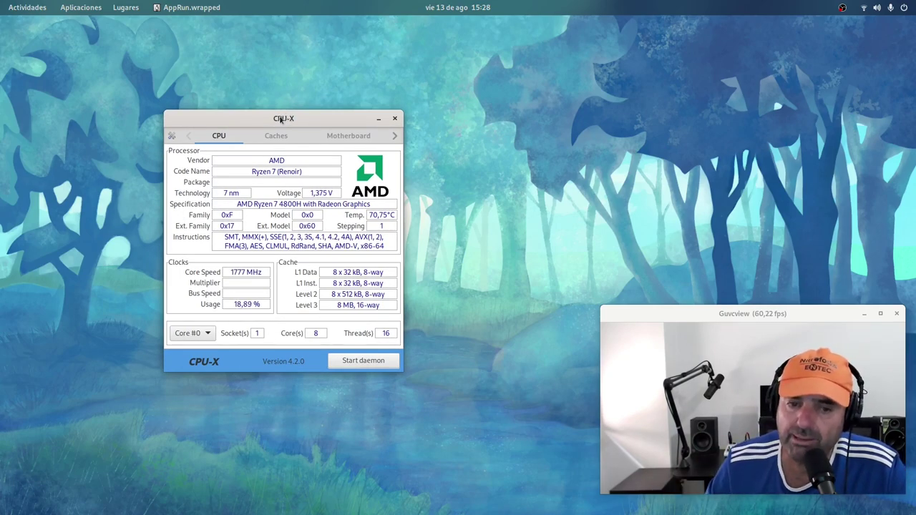
mouse_move(0, 0)
click(603, 256)
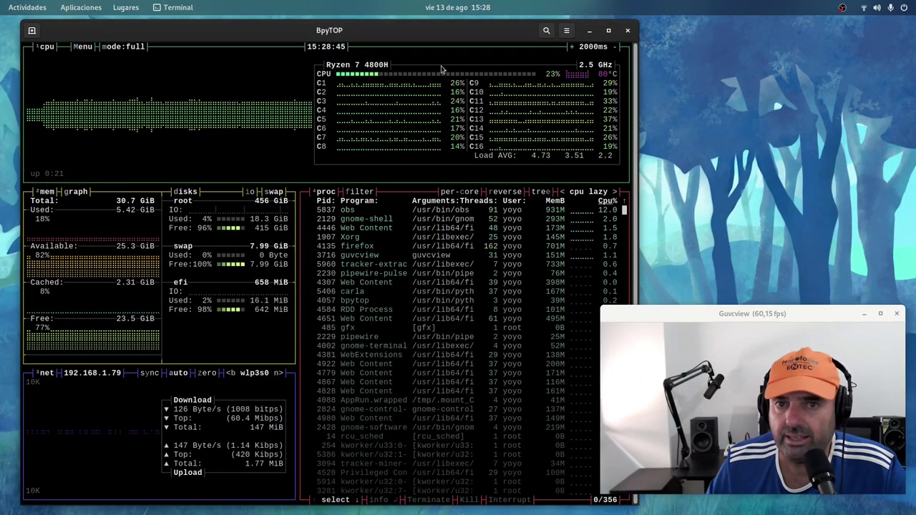
key(super)
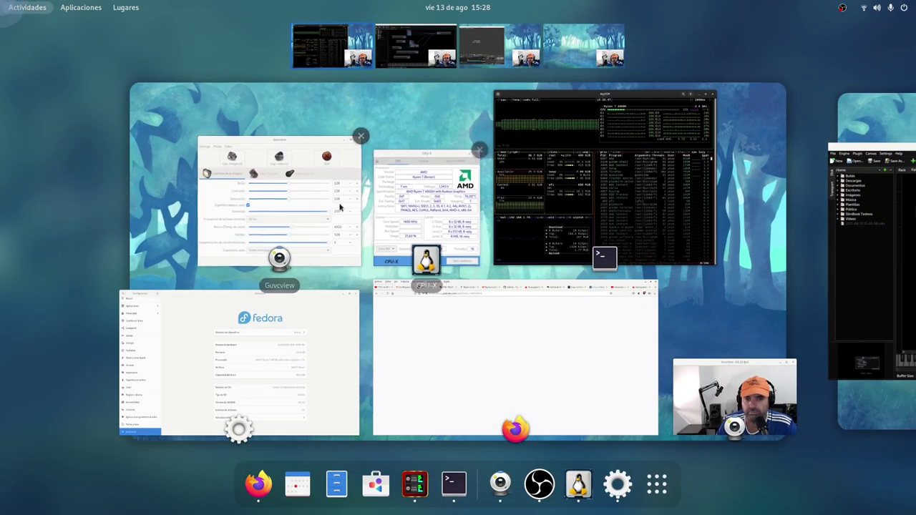
click(418, 199)
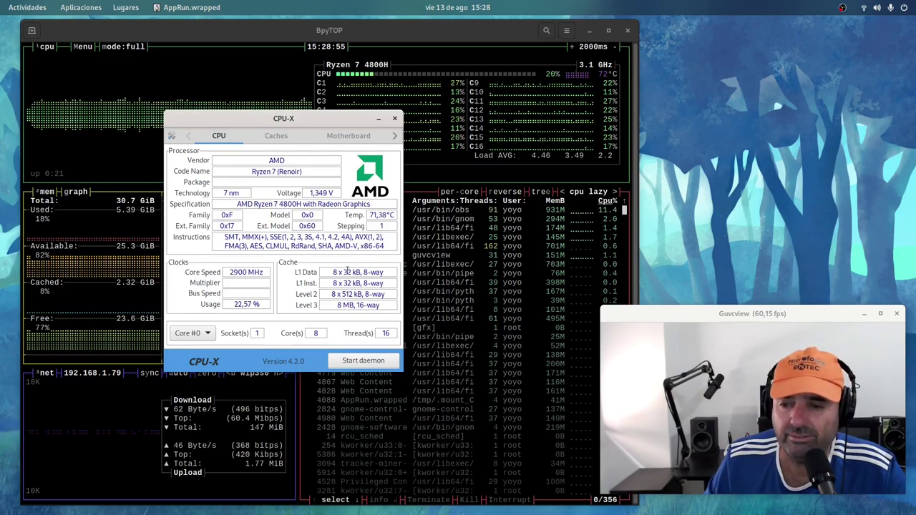
Step: Minimize the BpyTOP window and shift the CPU-X window slightly on the desktop
key(alt+F4)
click(589, 31)
drag(335, 119, 322, 118)
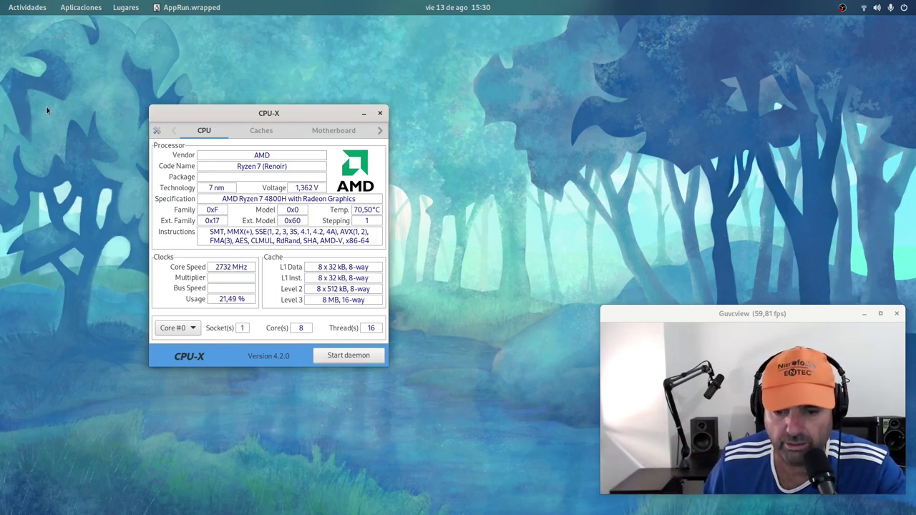
Step: Bring the BpyTOP window back to the front to check the system load
mouse_move(0, 0)
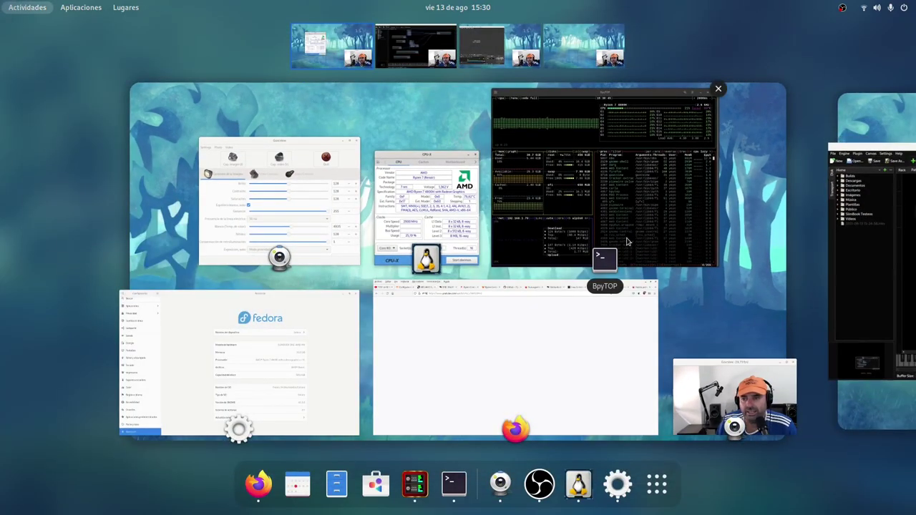
click(559, 196)
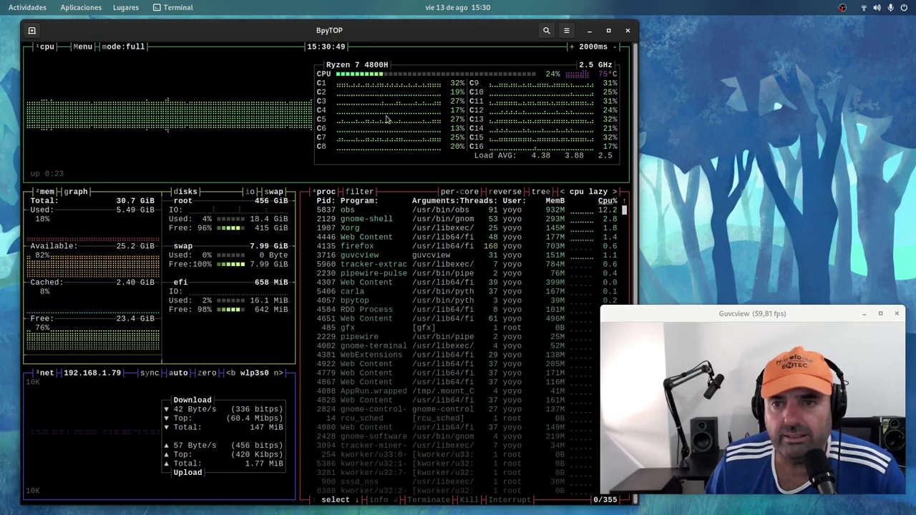
key(super)
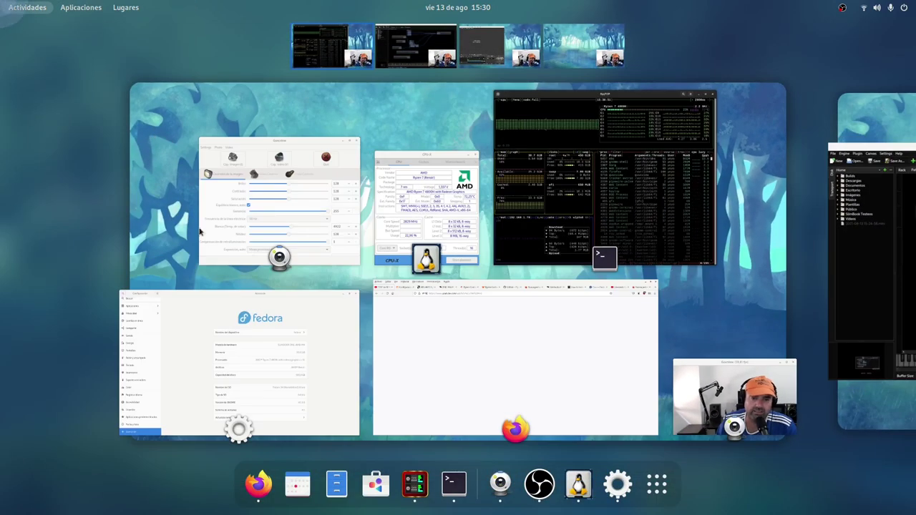
click(539, 185)
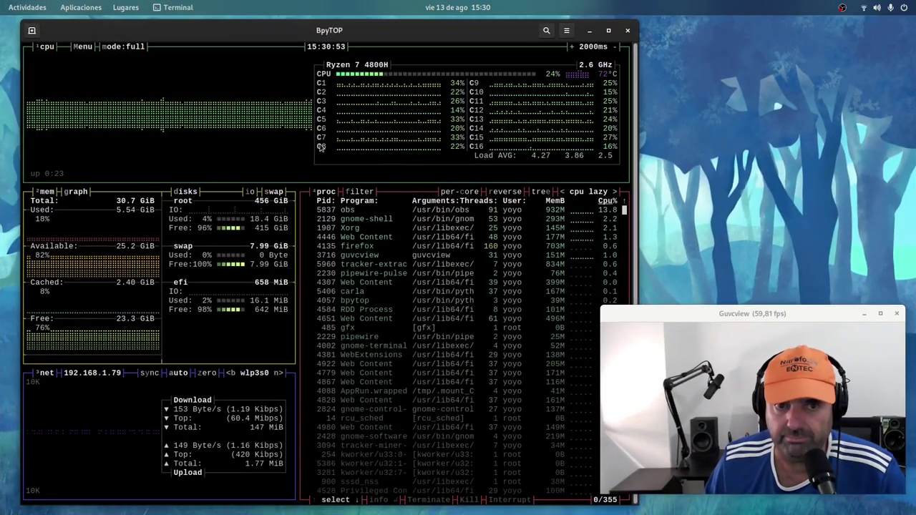
Step: Open a new terminal window in front of BpyTOP and run inxi -S to list the system information
click(169, 7)
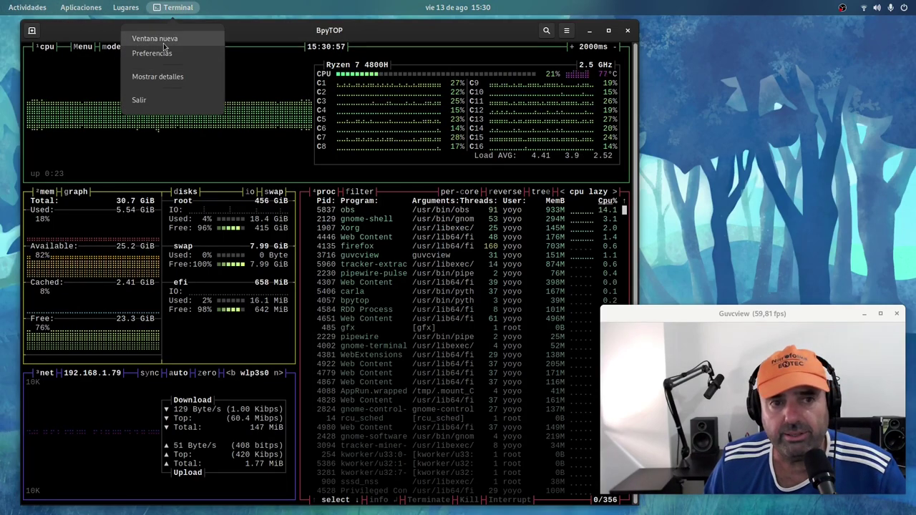
click(154, 38)
drag(384, 256, 559, 334)
drag(307, 28, 443, 49)
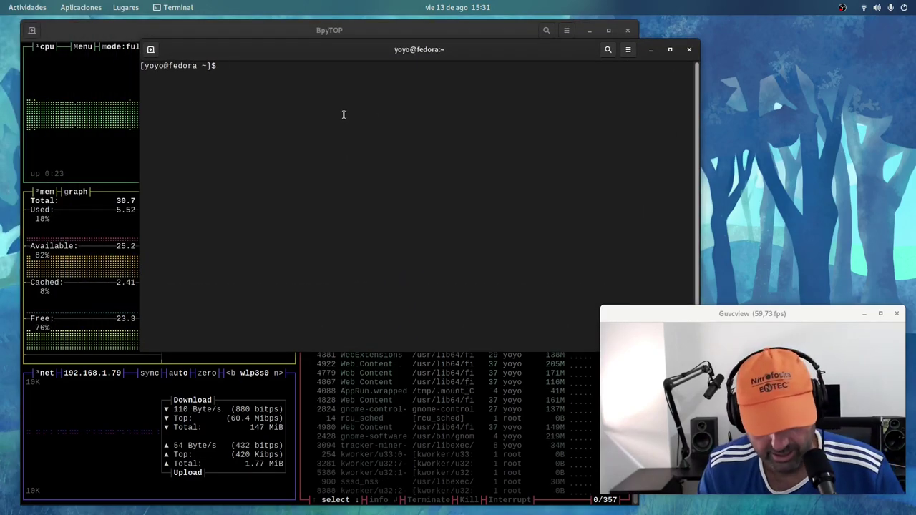
text(inxi )
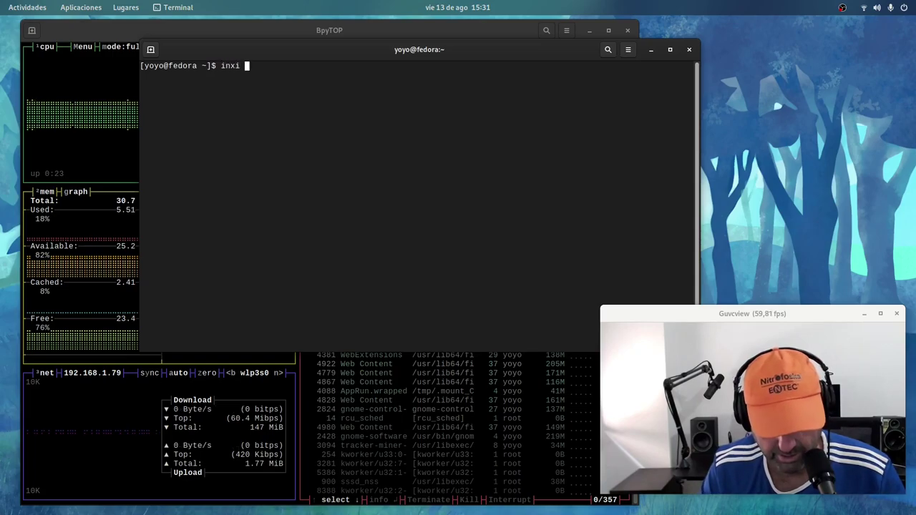
text(-S)
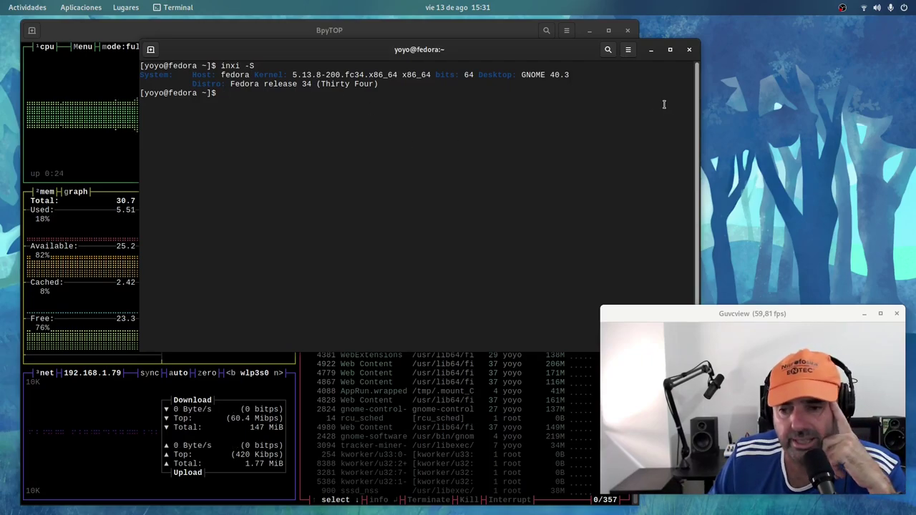
Step: Minimize both terminal windows and open the personal folder in Archivos, placed near the middle of the desktop
click(651, 49)
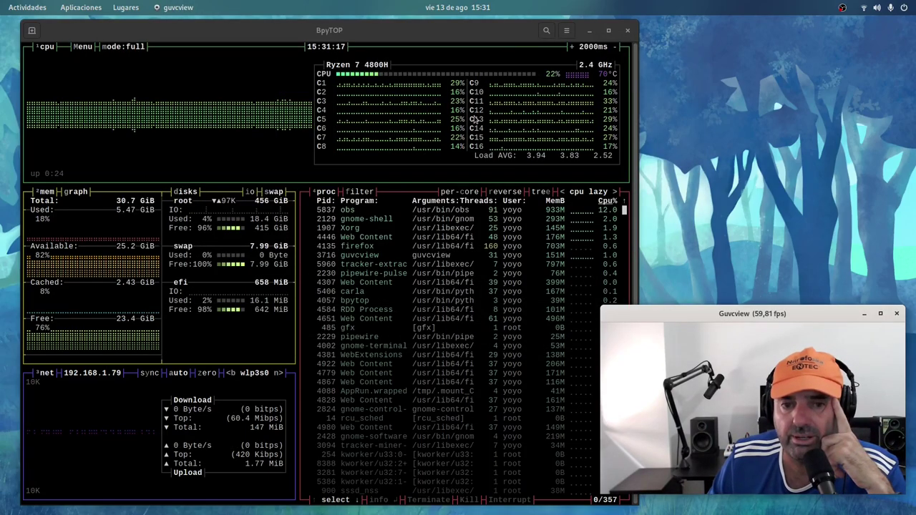
click(589, 30)
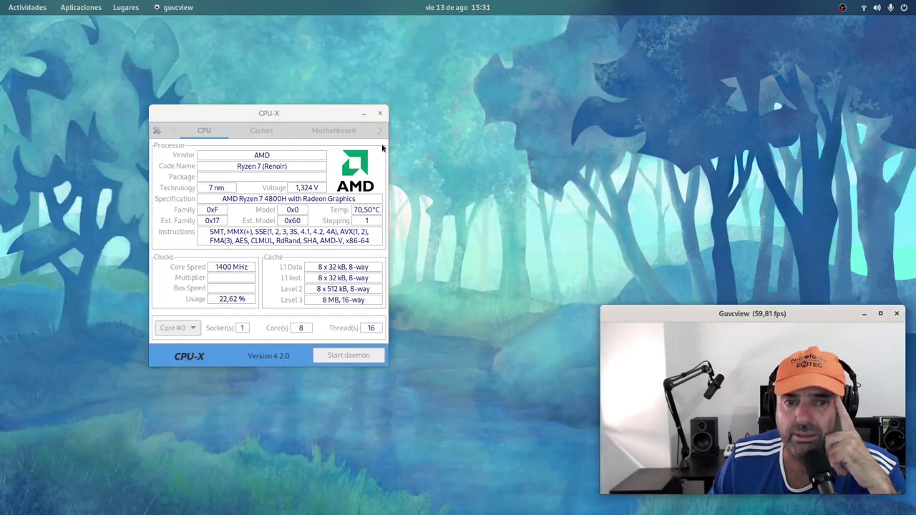
key(super)
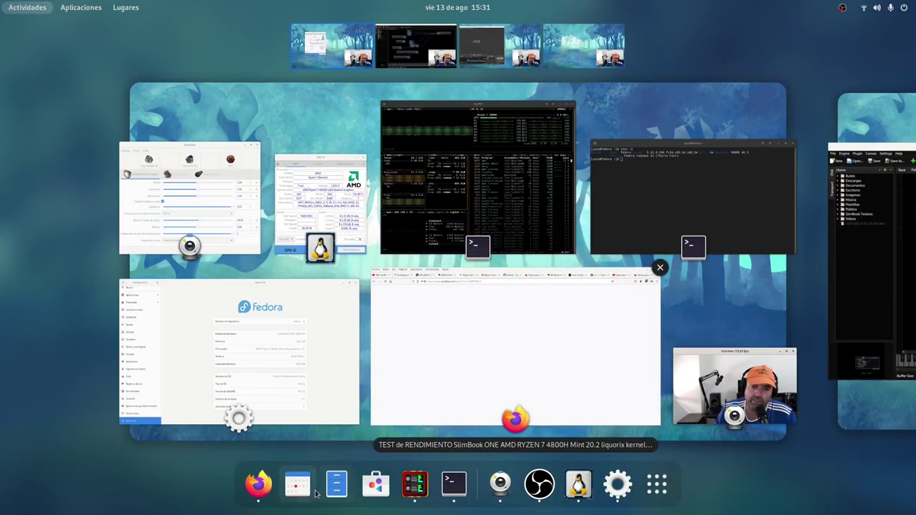
click(352, 485)
drag(266, 39, 389, 63)
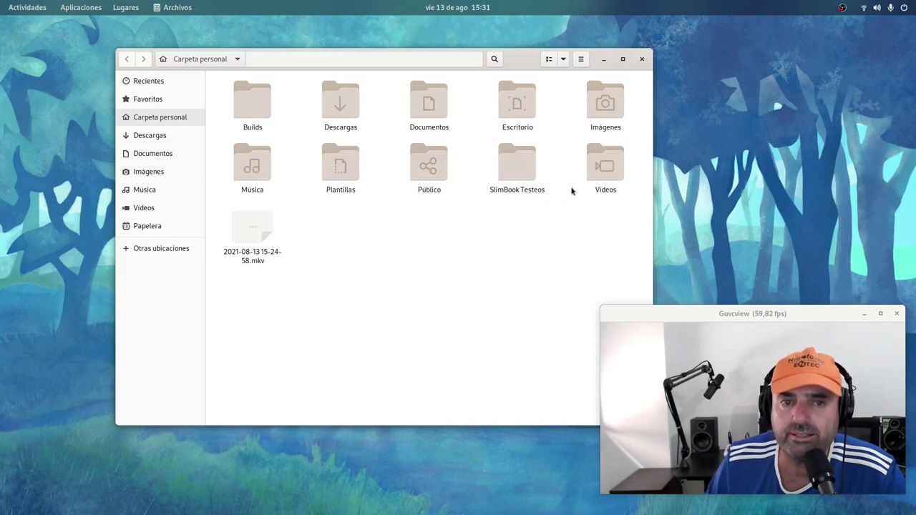
Step: Open 1-fedora-kernel.png from the Imágenes folder, examine the uname output in it, and close the image viewer
double_click(600, 115)
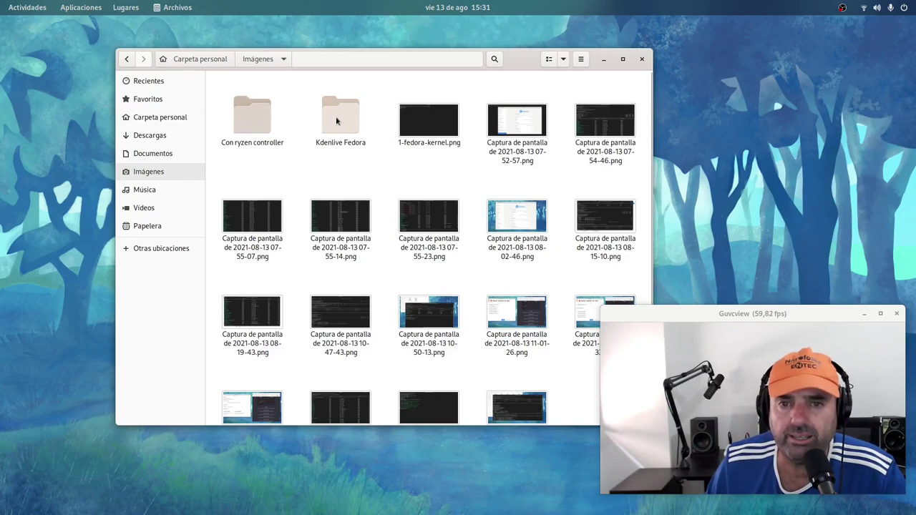
double_click(429, 133)
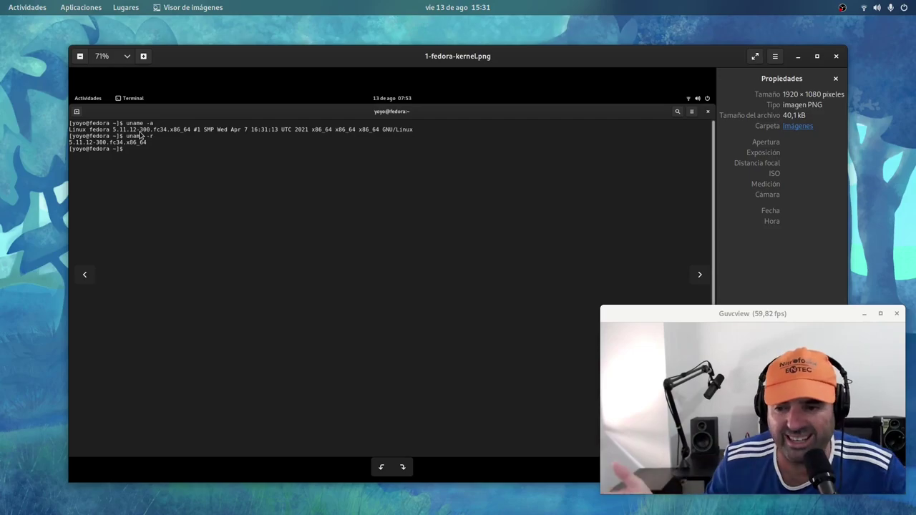
key(super)
key(super)
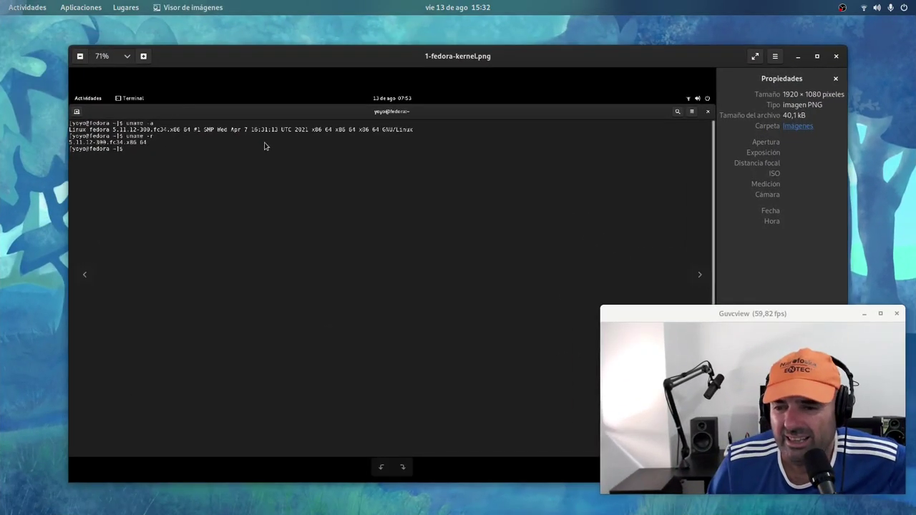
key(super)
key(super)
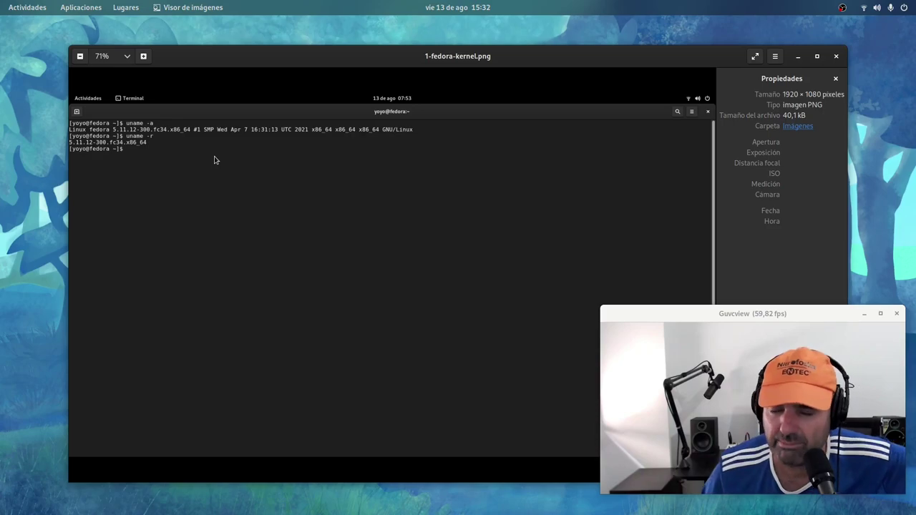
drag(416, 62, 373, 55)
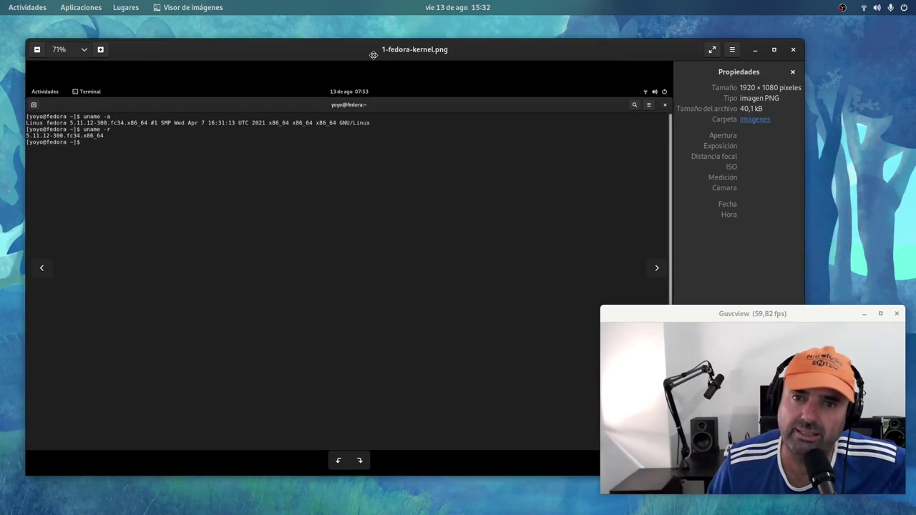
click(794, 50)
scroll(393, 192, down, 1)
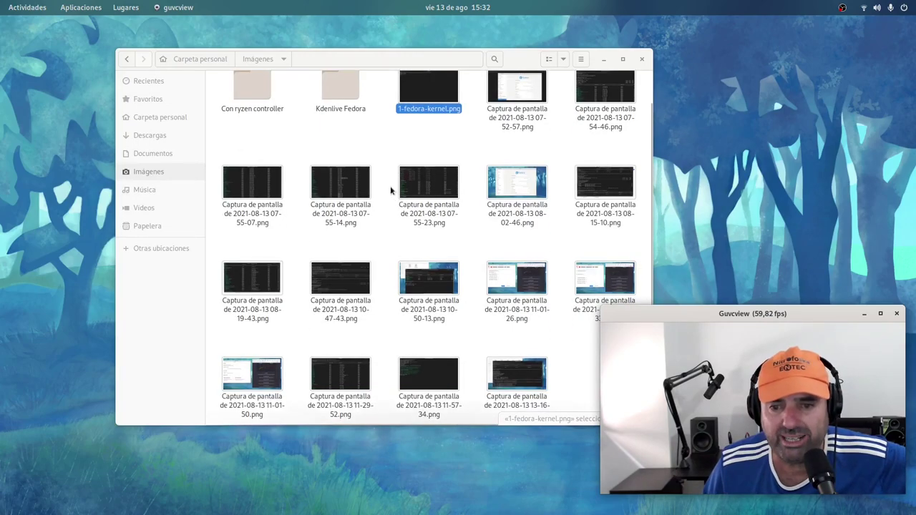
scroll(391, 190, up, 1)
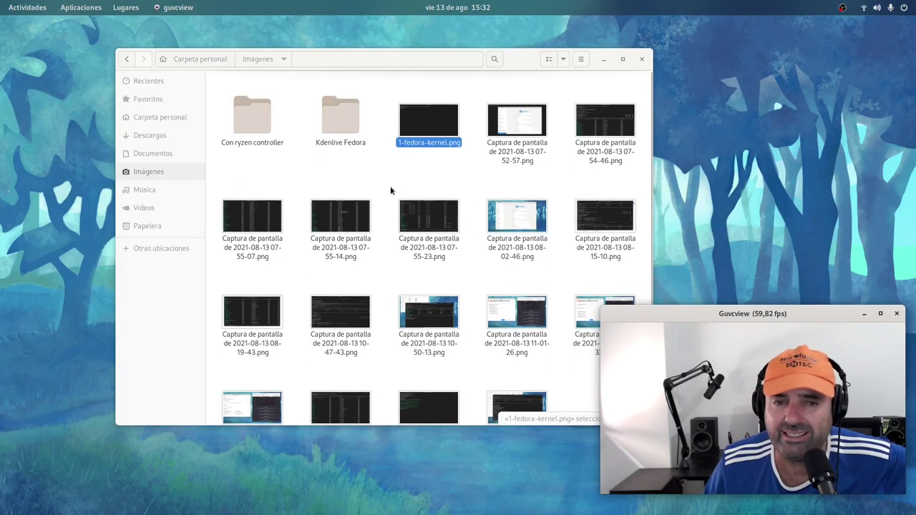
Step: Minimize the file manager, switch to Firefox and look at the AMD Ryzen 7 4800H section of the slimbook.es/one page
click(604, 62)
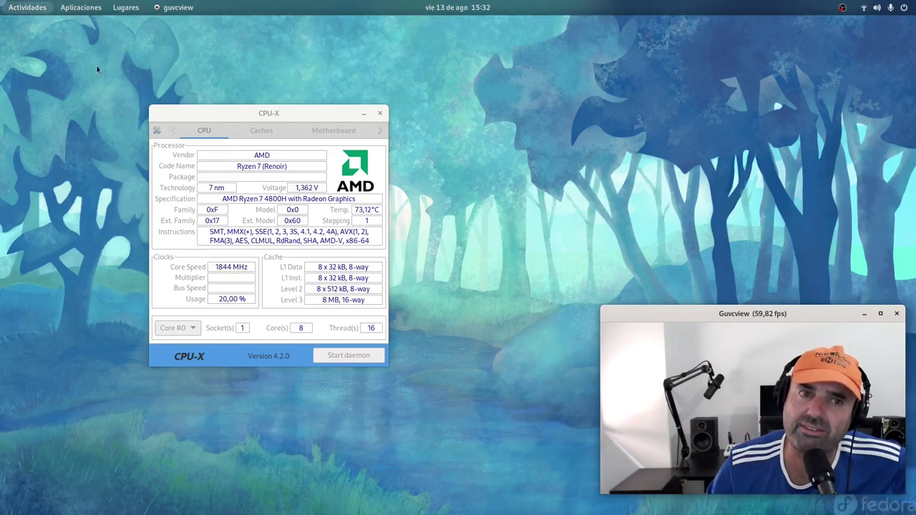
mouse_move(1, 1)
click(362, 220)
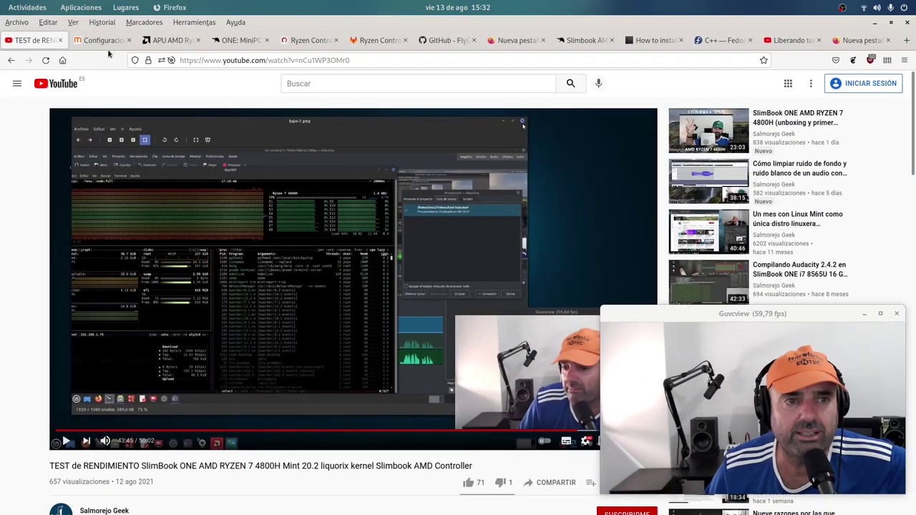
click(104, 40)
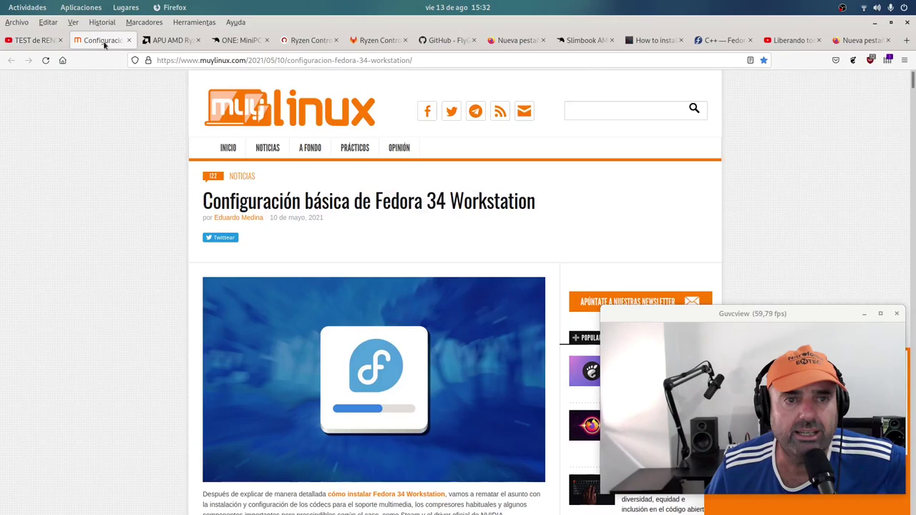
click(223, 41)
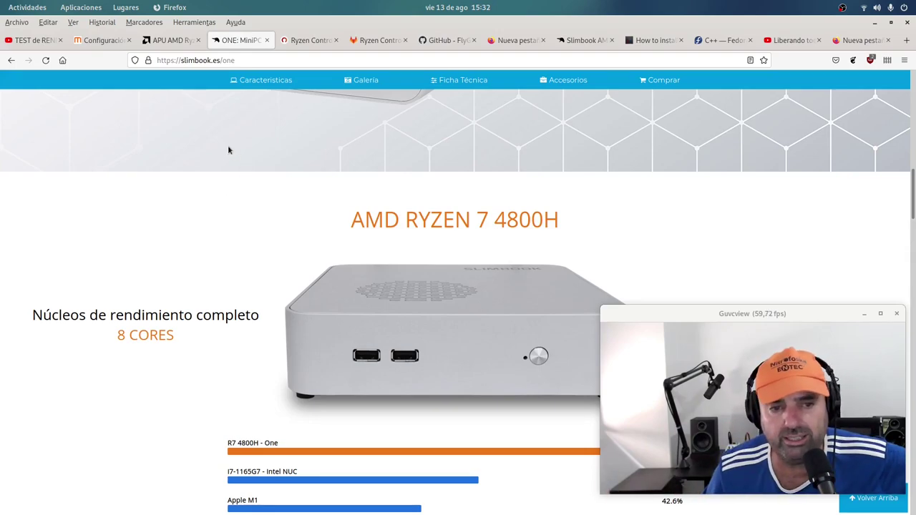
scroll(229, 147, down, 1)
Step: Examine the Ryzen 7 4800H specifications on the AMD product page and highlight the maximum temperature entry
click(161, 41)
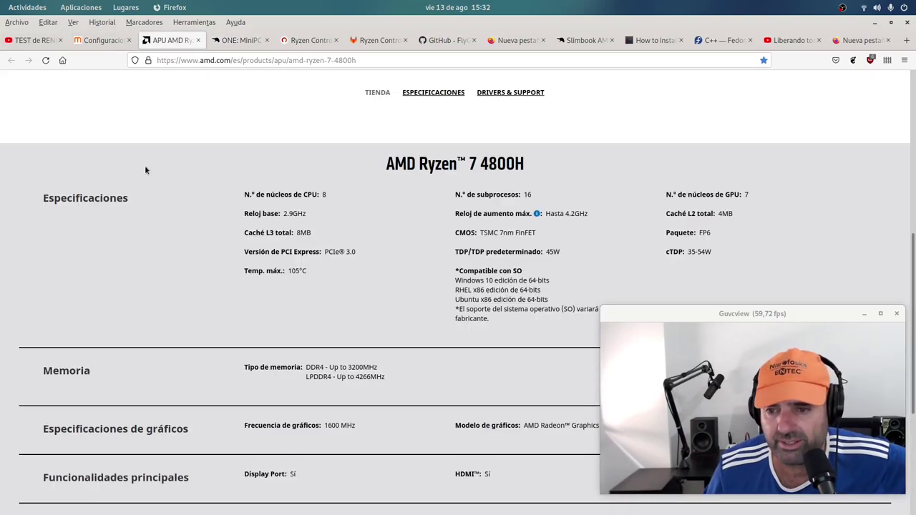
scroll(153, 184, up, 5)
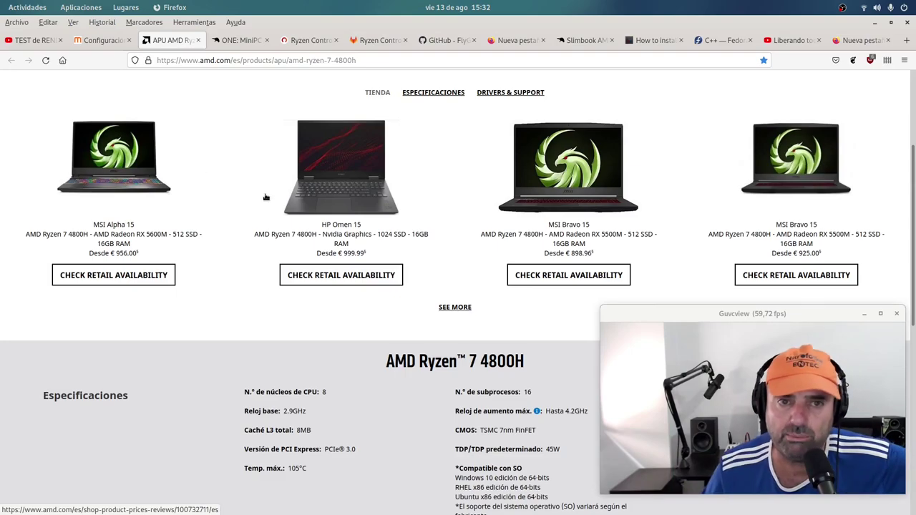
scroll(261, 201, down, 7)
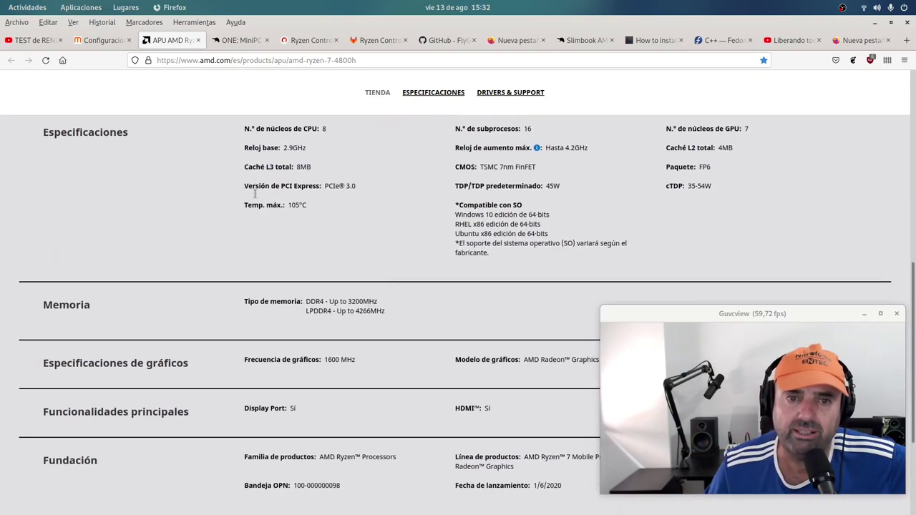
scroll(250, 189, up, 2)
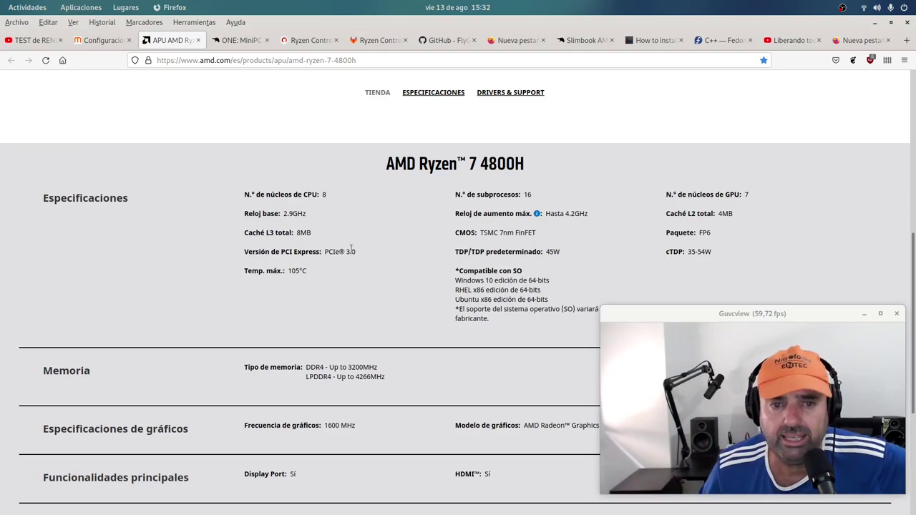
scroll(351, 252, down, 1)
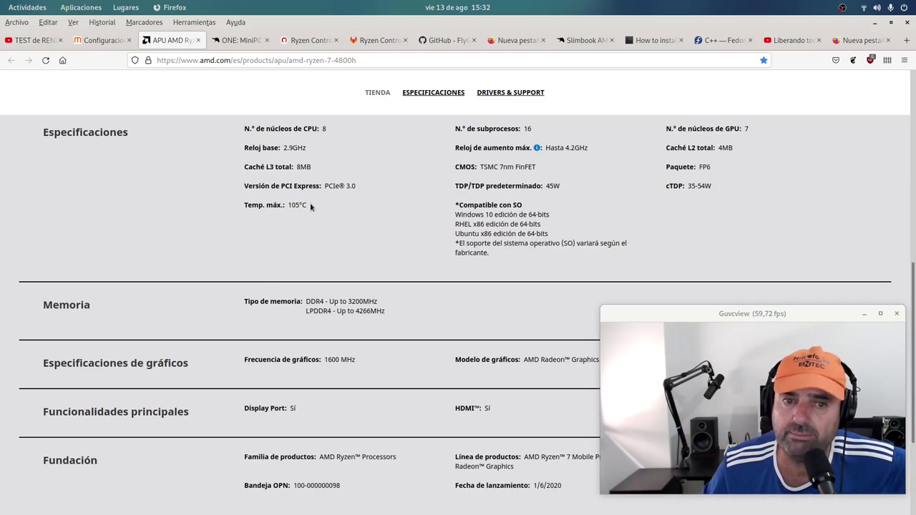
drag(308, 205, 290, 204)
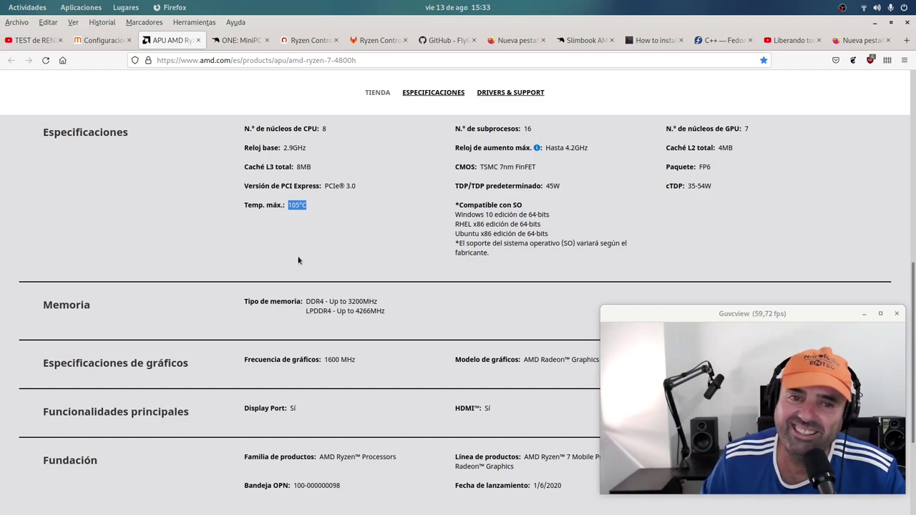
drag(307, 208, 245, 204)
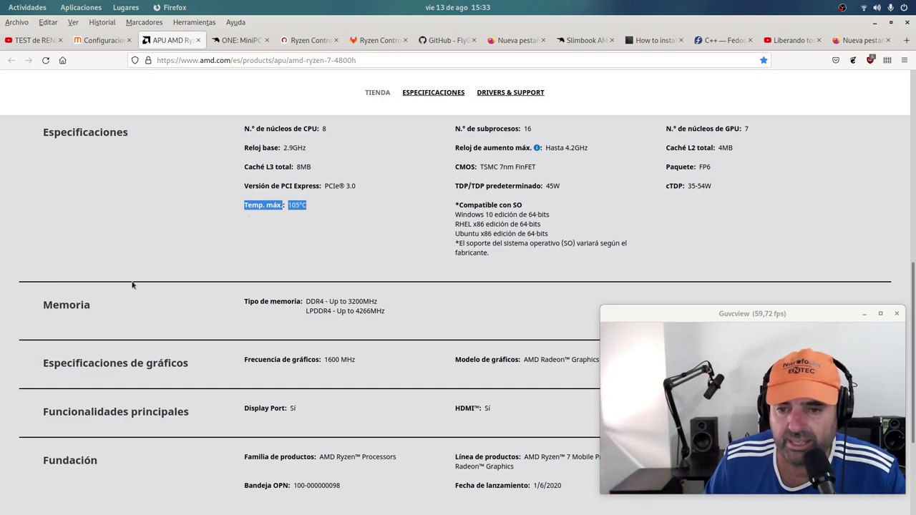
Step: Review the memory, graphics and foundation specifications on the AMD page and move the Guvcview window slightly lower
scroll(132, 285, down, 5)
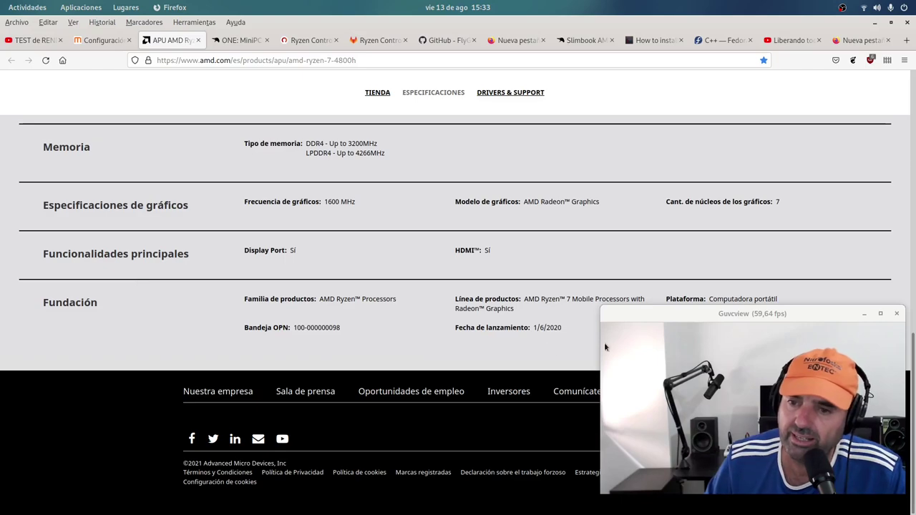
drag(691, 310, 686, 330)
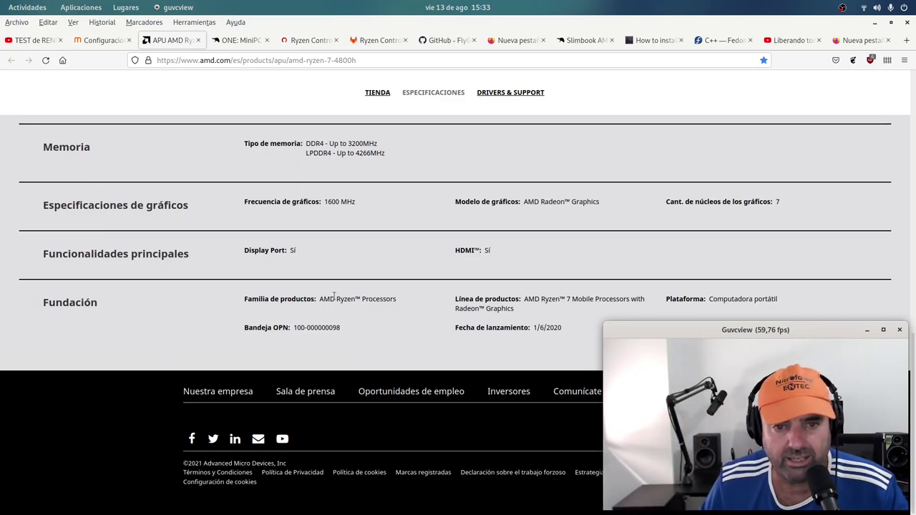
scroll(333, 295, up, 5)
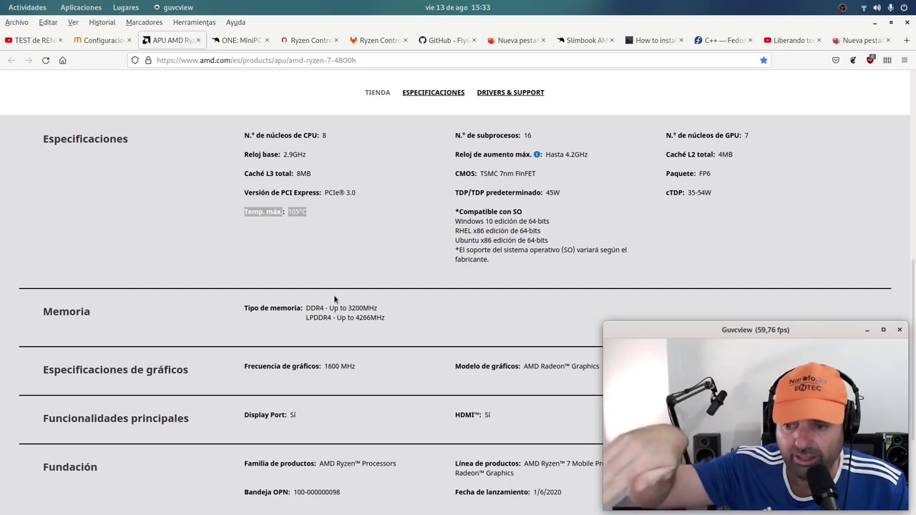
Step: Highlight only the maximum temperature value in the AMD specifications and return to the start of the page
click(324, 238)
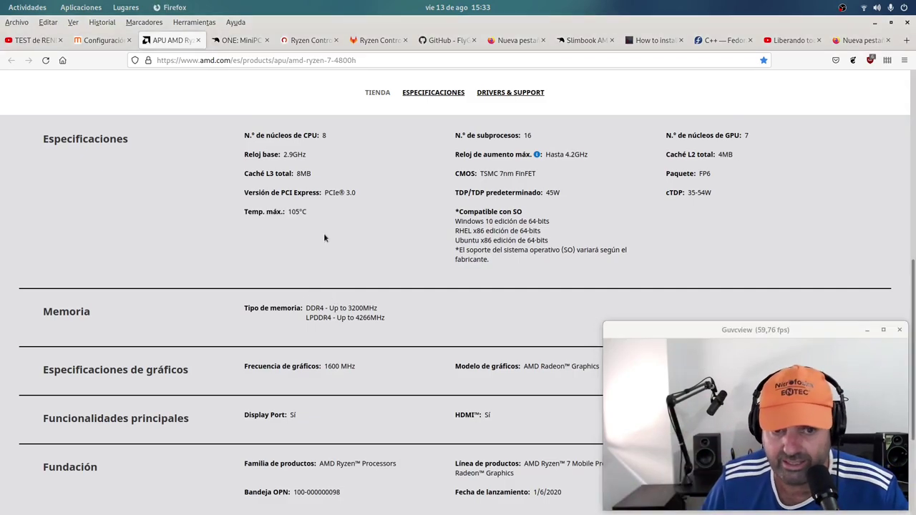
drag(326, 219, 241, 212)
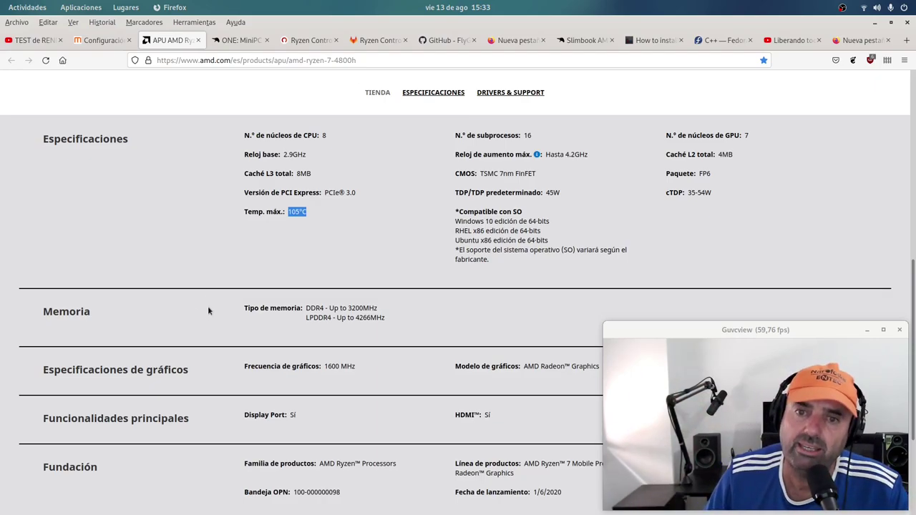
key(Home)
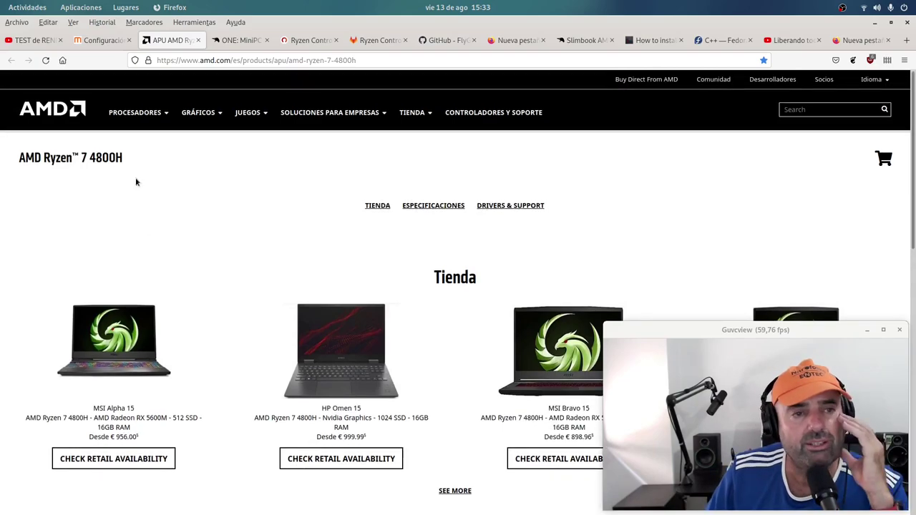
Step: Find the codec installation section in the MuyLinux Fedora 34 article and highlight its full sudo dnf install command
click(105, 42)
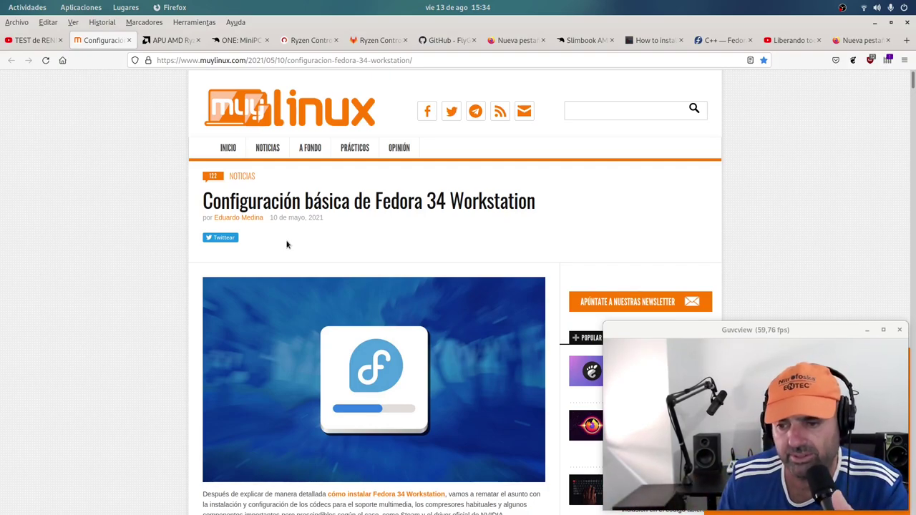
scroll(286, 245, down, 15)
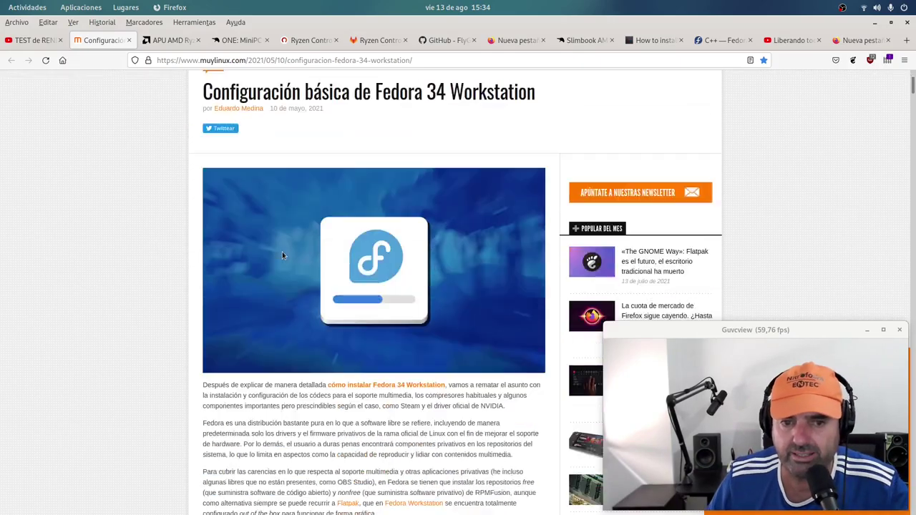
scroll(272, 268, down, 12)
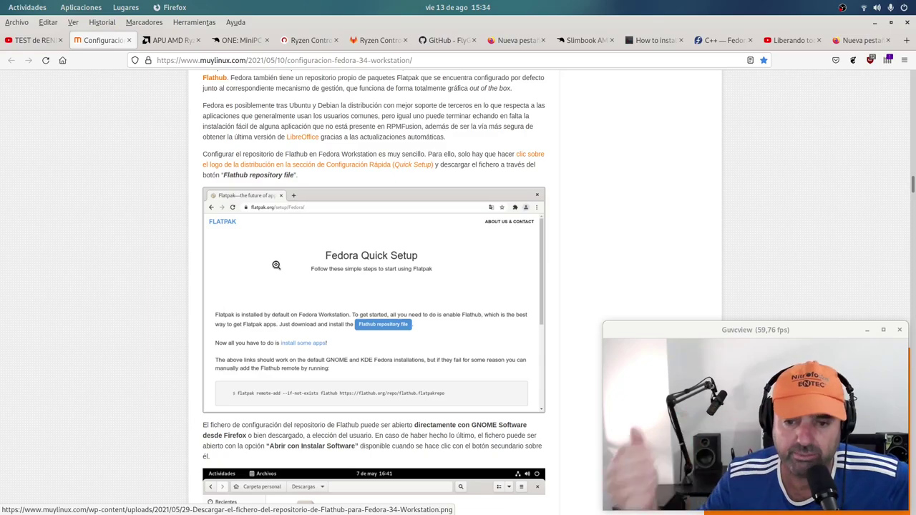
scroll(336, 294, down, 5)
scroll(404, 326, down, 10)
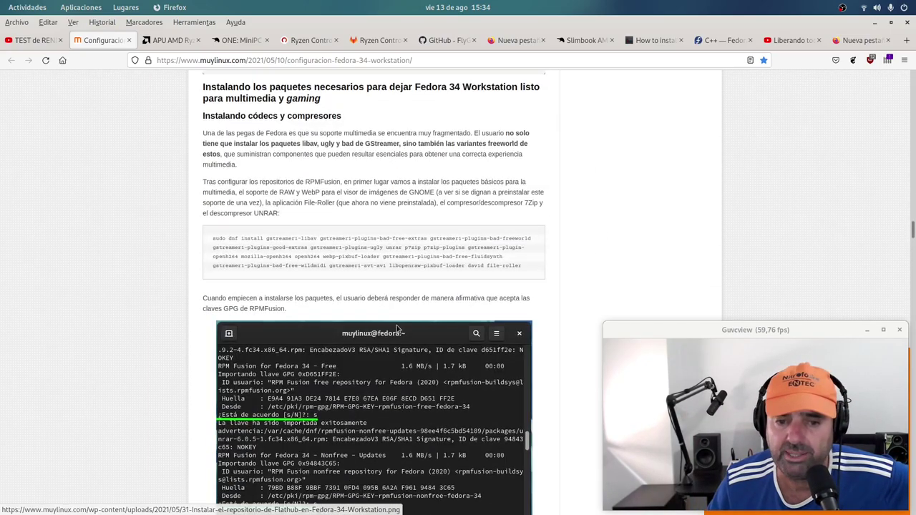
drag(517, 267, 180, 229)
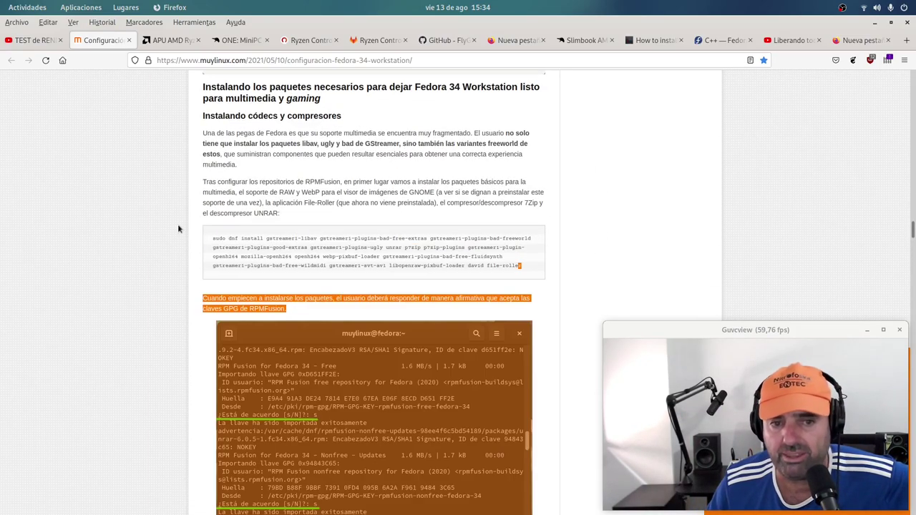
click(274, 249)
drag(520, 266, 273, 224)
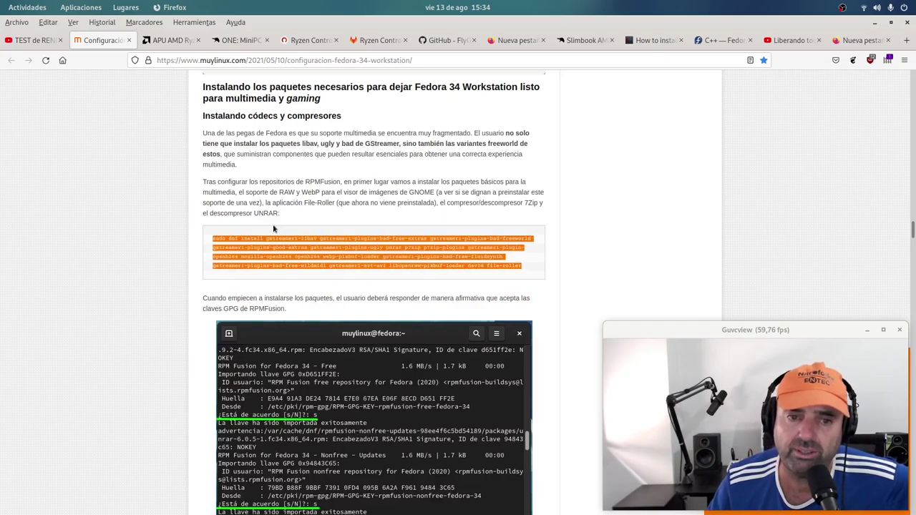
click(126, 244)
Step: Look at the article's DNFDragora section, and revisit the YouTube performance test and the Slimbook ONE page
scroll(89, 180, up, 5)
scroll(90, 180, up, 10)
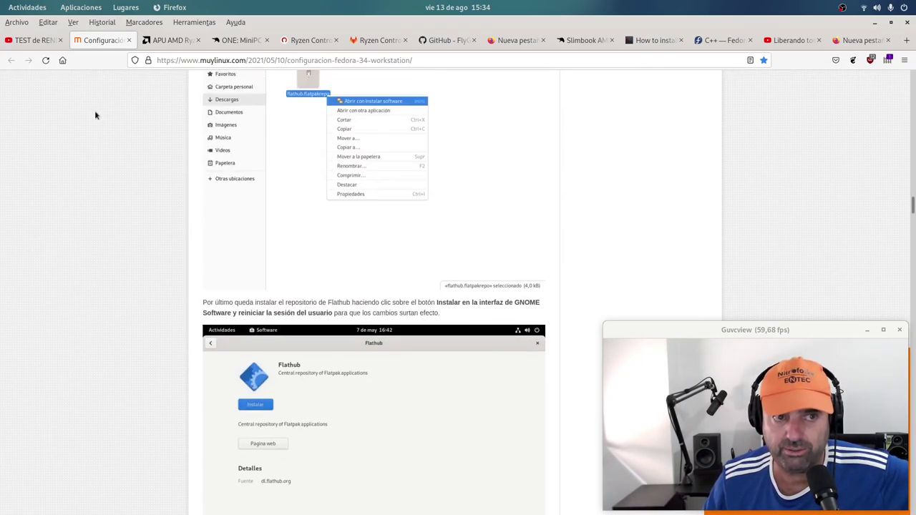
scroll(76, 126, up, 5)
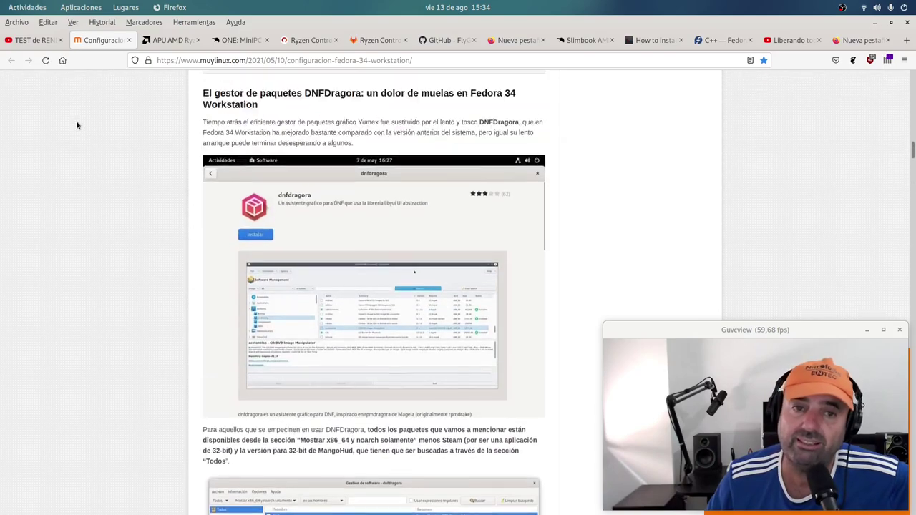
click(35, 40)
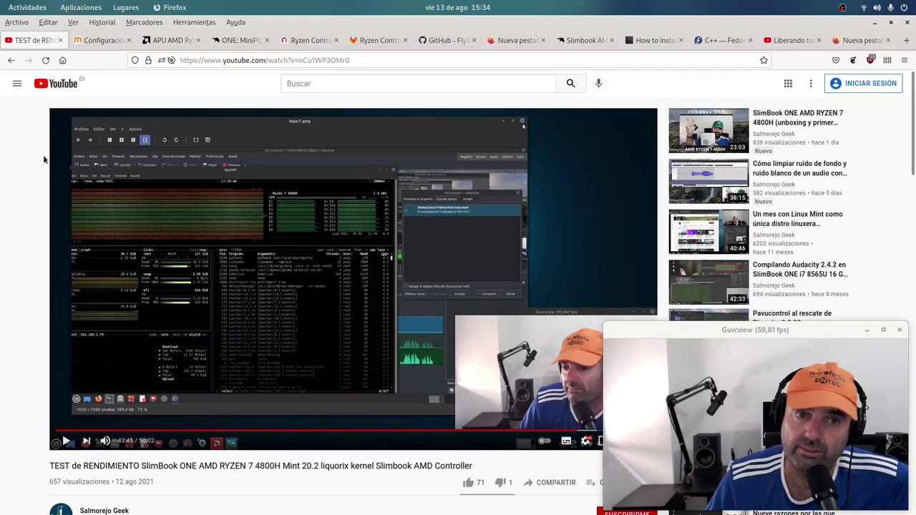
click(236, 40)
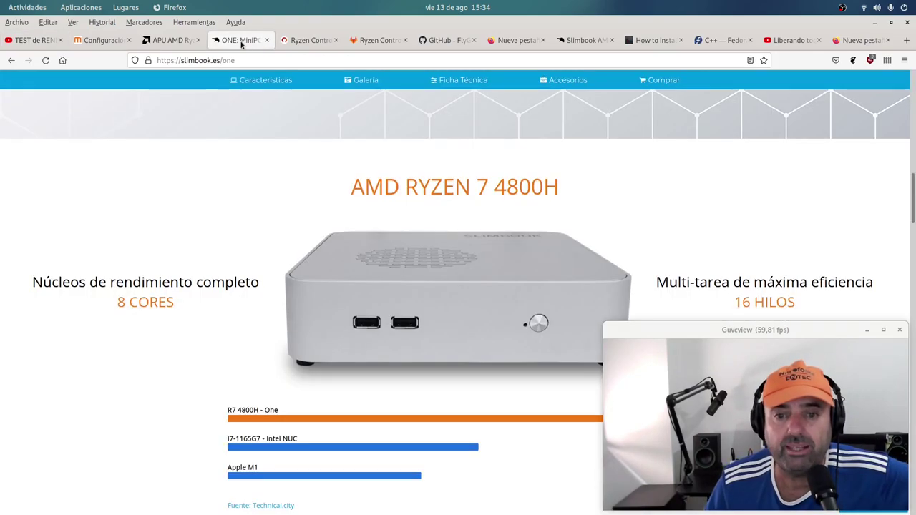
Step: Minimize Firefox and place the CPU-X window above the Guvcview window
click(875, 23)
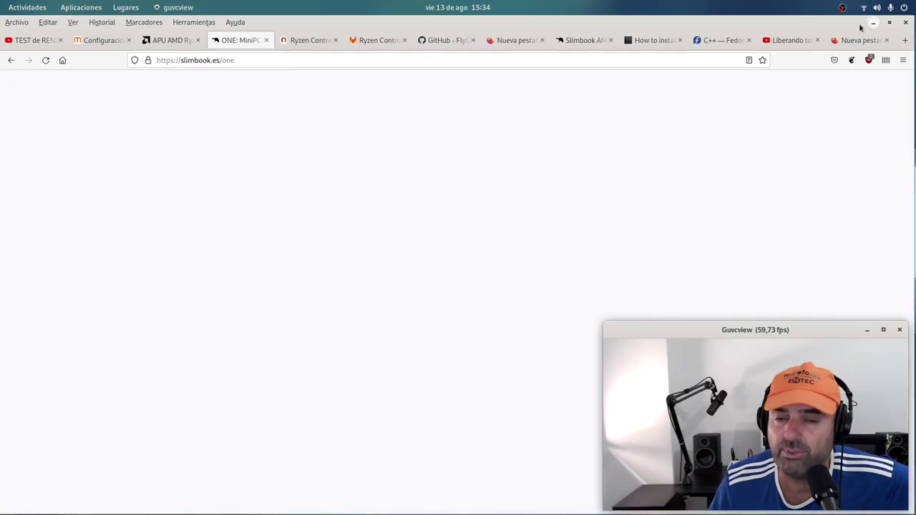
drag(313, 117, 795, 42)
Step: Bring the Archivos window forward, go to the personal folder and move the window clear of CPU-X
key(super)
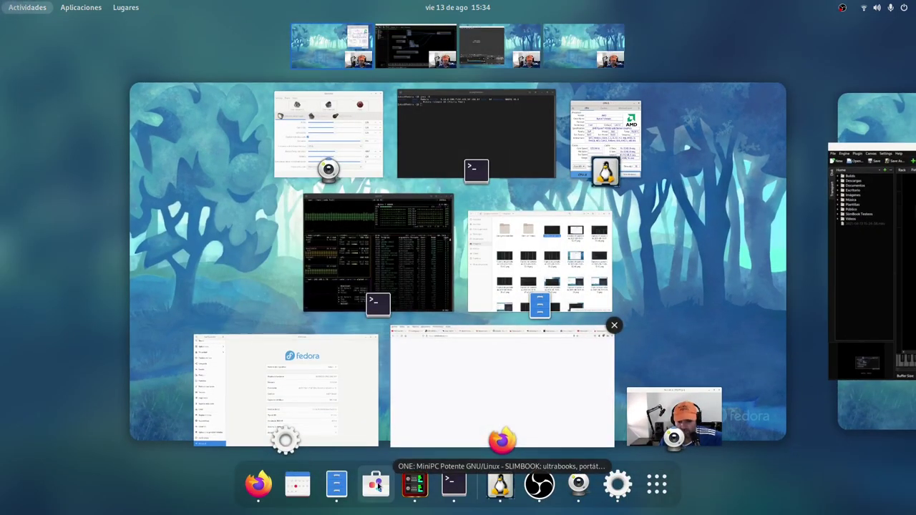
click(337, 485)
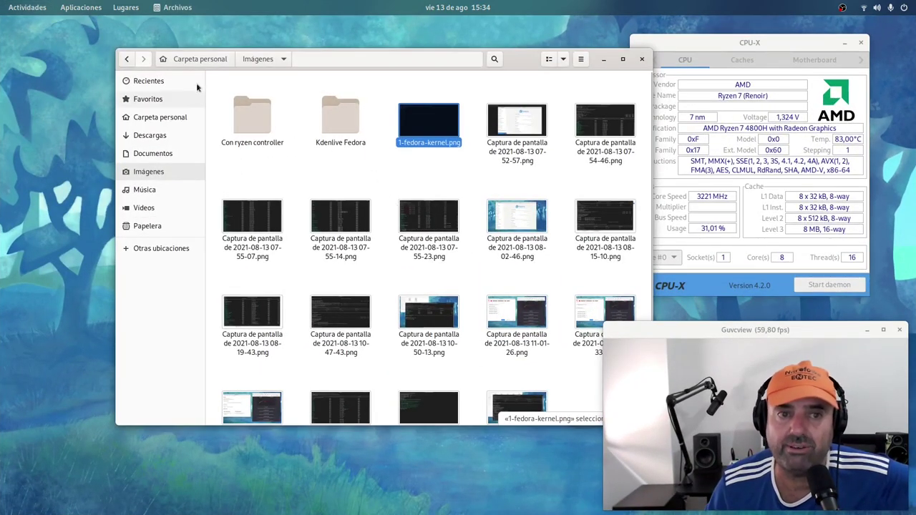
click(203, 62)
drag(433, 58, 322, 68)
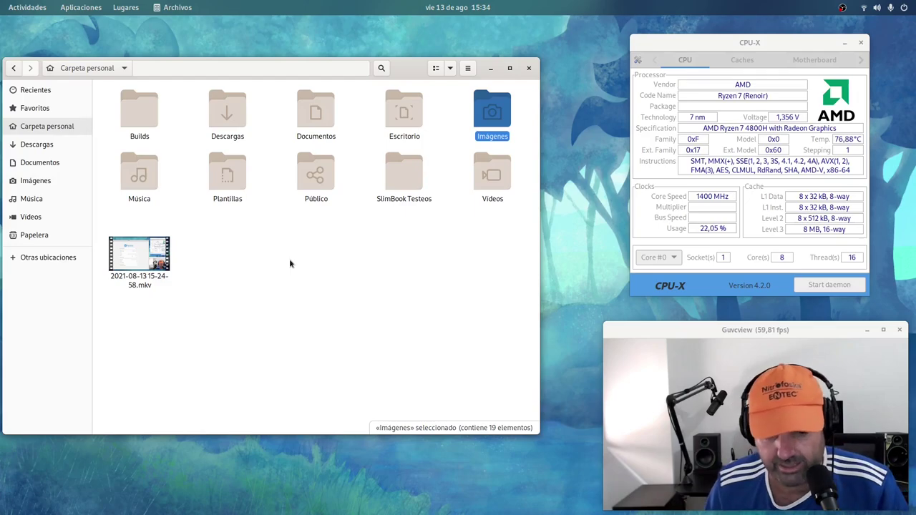
Step: Check the contents of the Vídeos folder and return to the personal folder
double_click(489, 179)
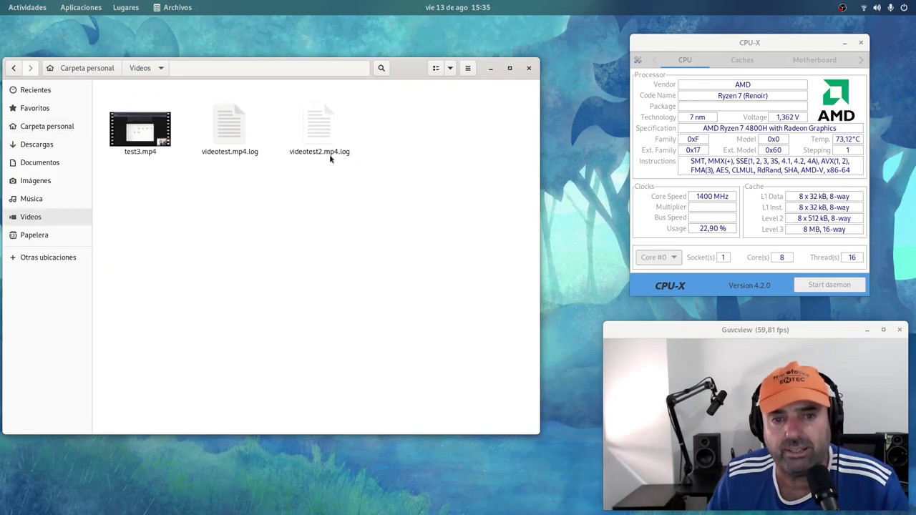
click(14, 68)
click(292, 264)
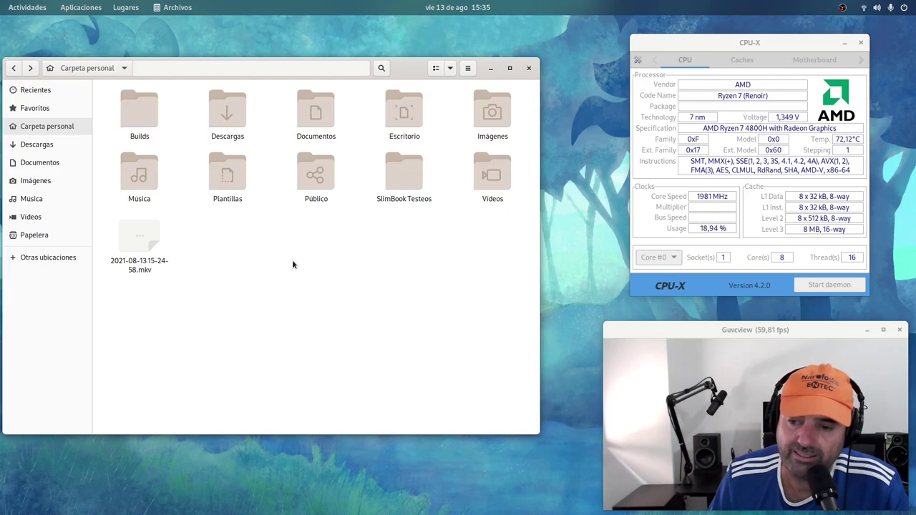
Step: Move the Archivos window closer to CPU-X and open the SlimBook Testeos folder
drag(326, 75, 370, 67)
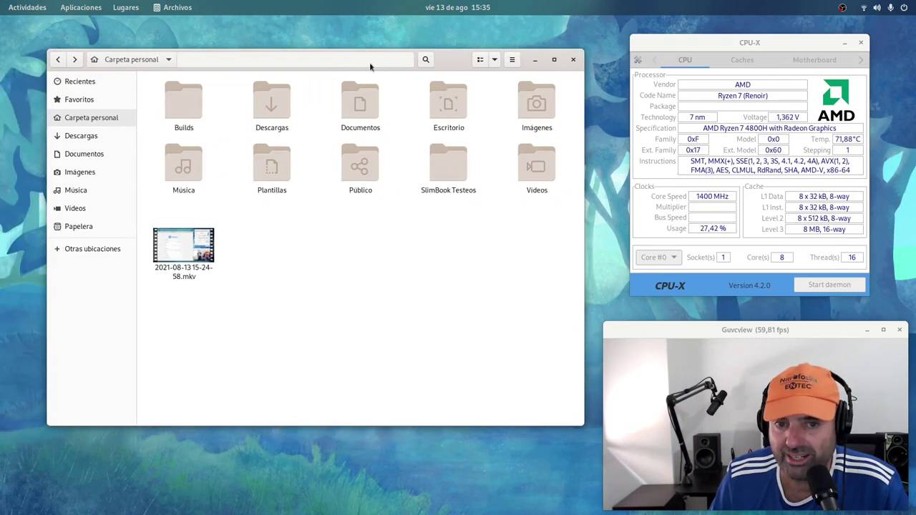
double_click(449, 166)
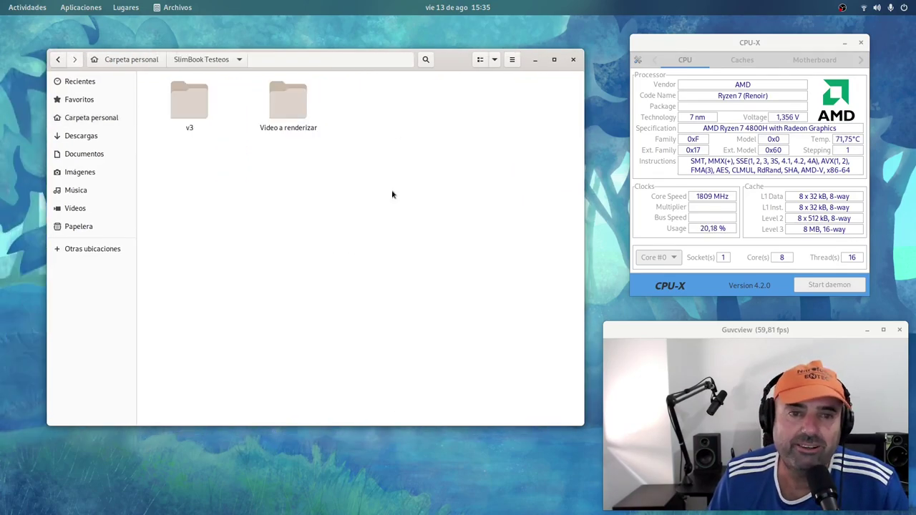
Step: Check eos6.mkv and eos60001-audacity.wav in the Video a renderizar folder and return to SlimBook Testeos
double_click(289, 105)
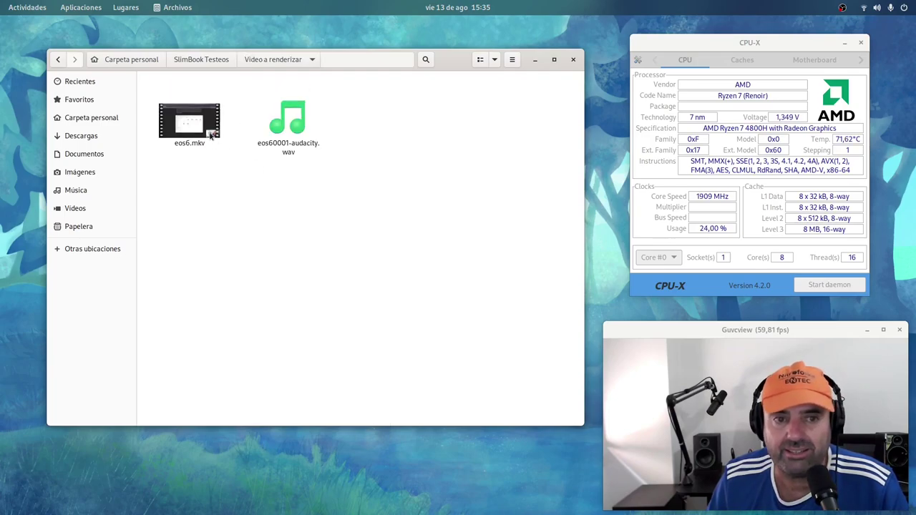
click(198, 125)
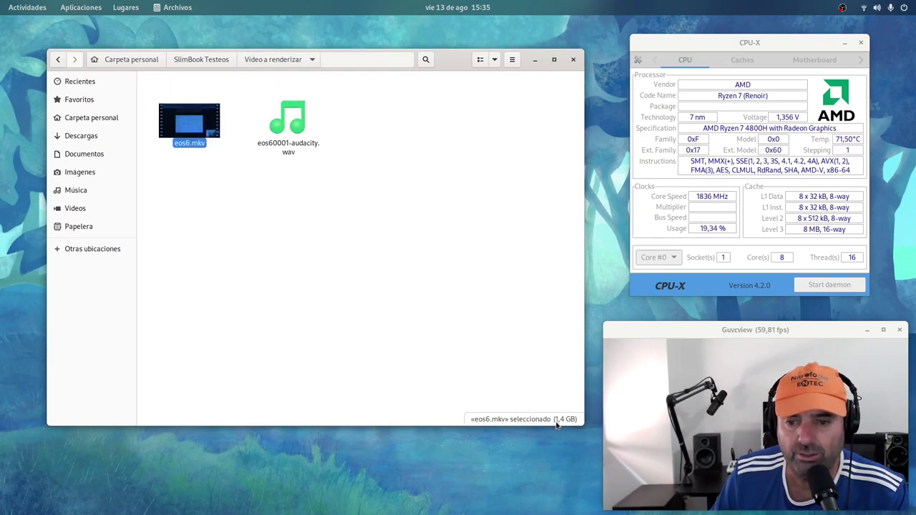
click(269, 192)
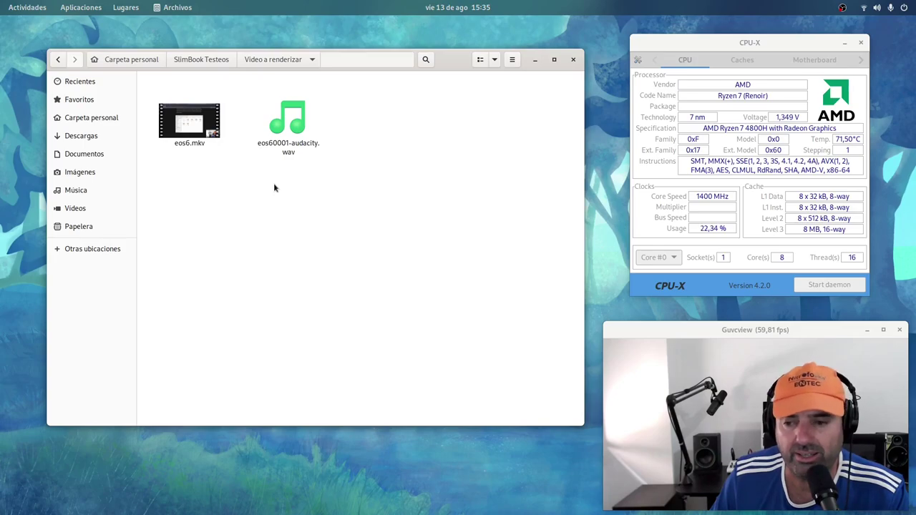
click(285, 123)
click(287, 272)
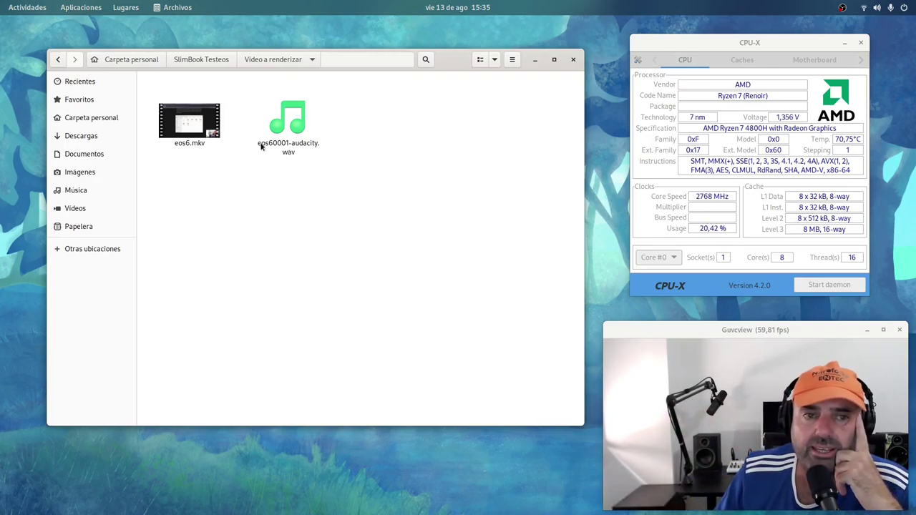
right_click(283, 71)
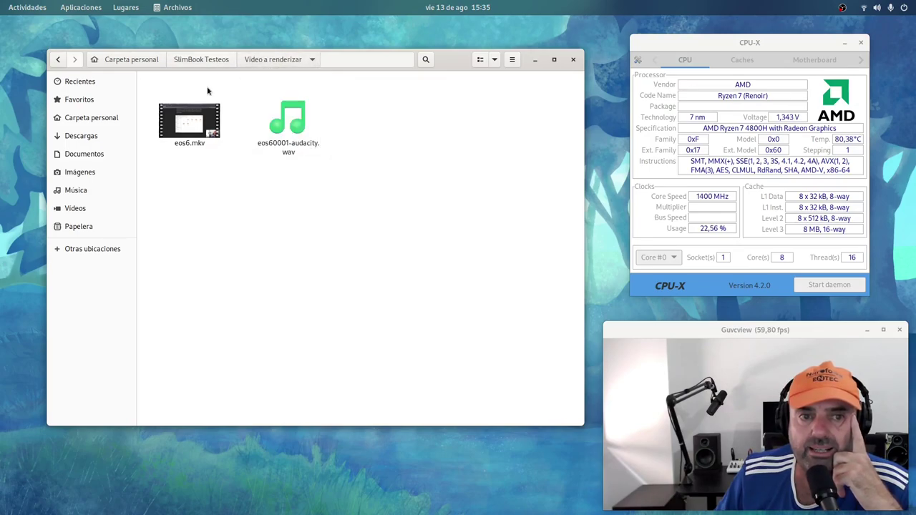
key(alt+Up)
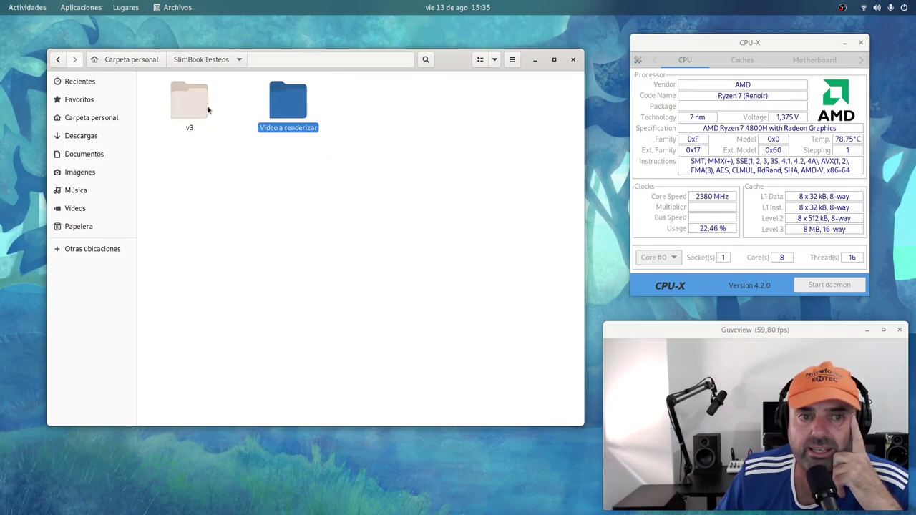
Step: Open the v3 folder and view onev3-kdenlive-6.png and onev3-kdenlive-5.png, closing each image after reviewing it
click(189, 101)
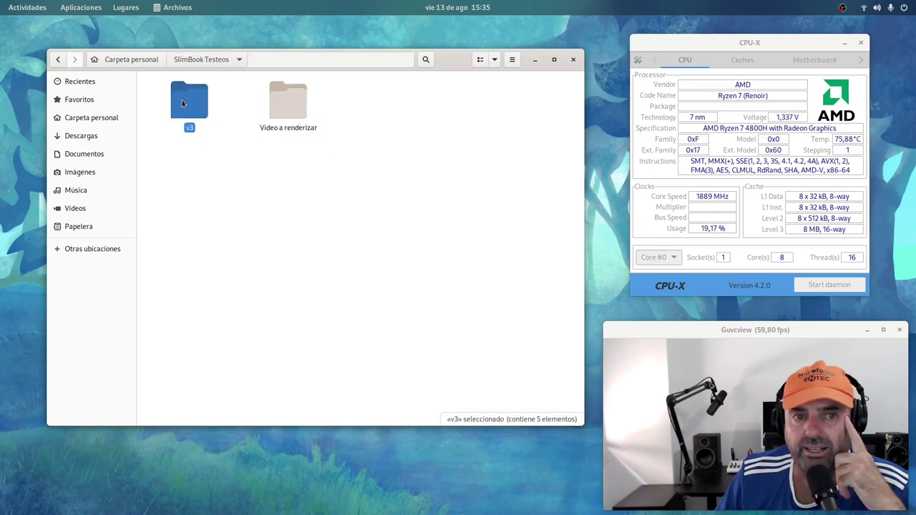
double_click(183, 101)
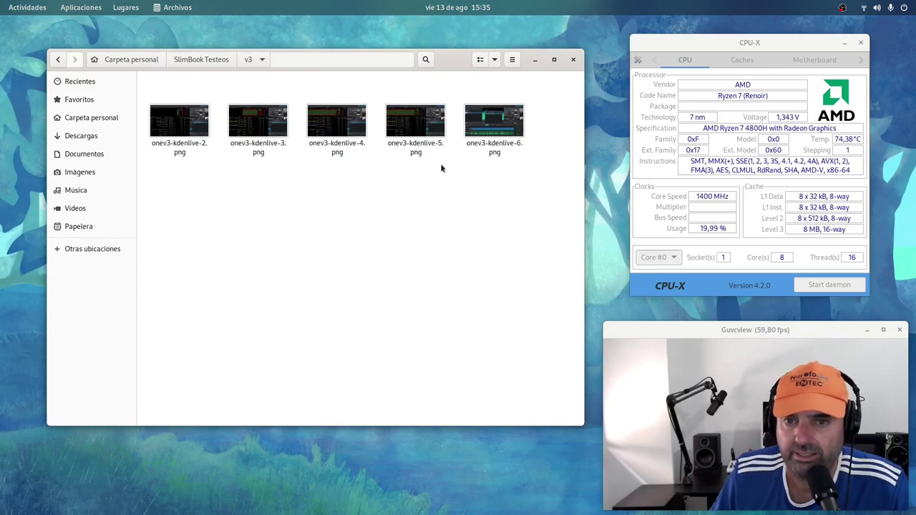
double_click(494, 122)
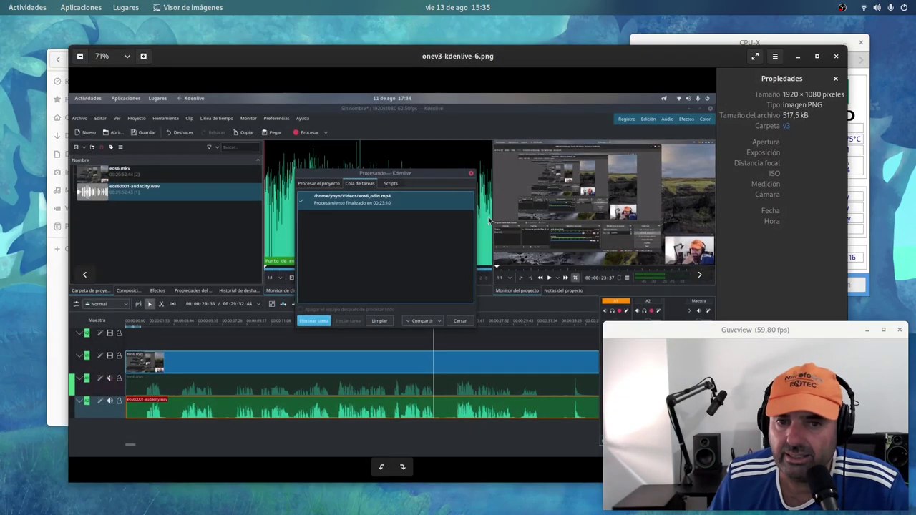
click(836, 56)
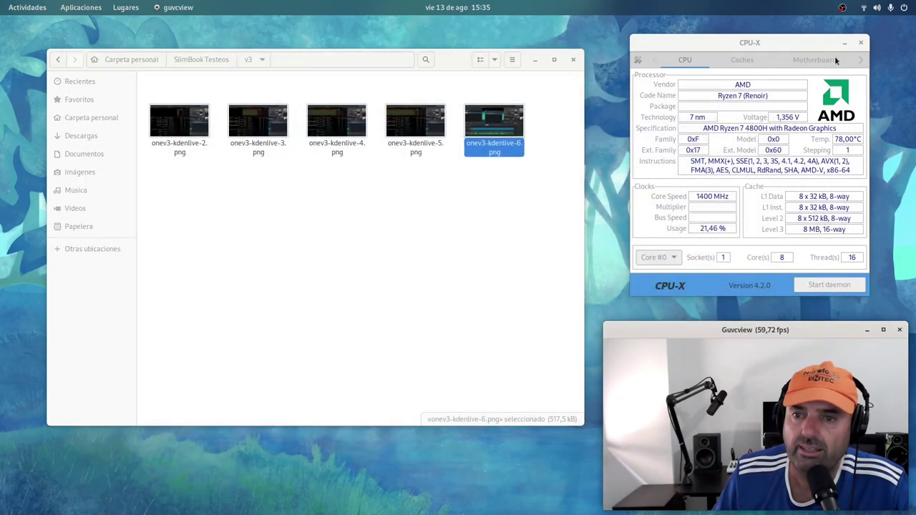
double_click(405, 133)
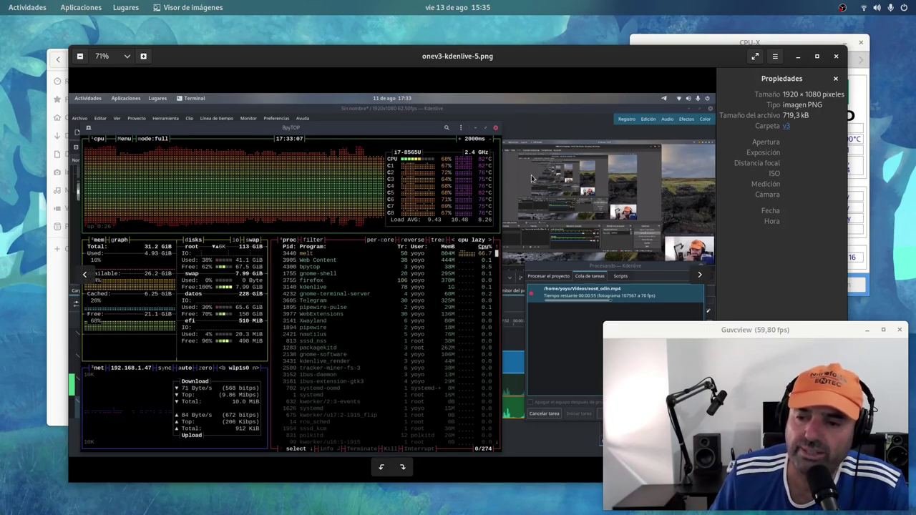
click(836, 60)
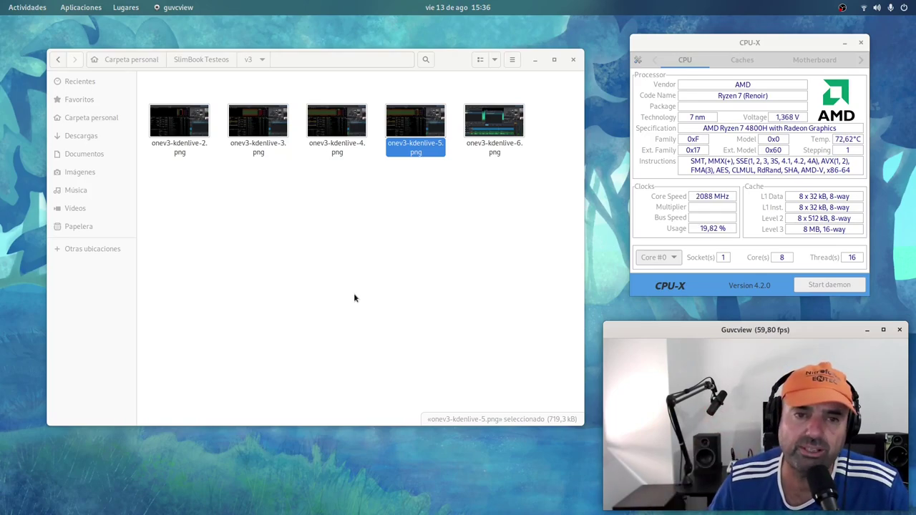
click(296, 269)
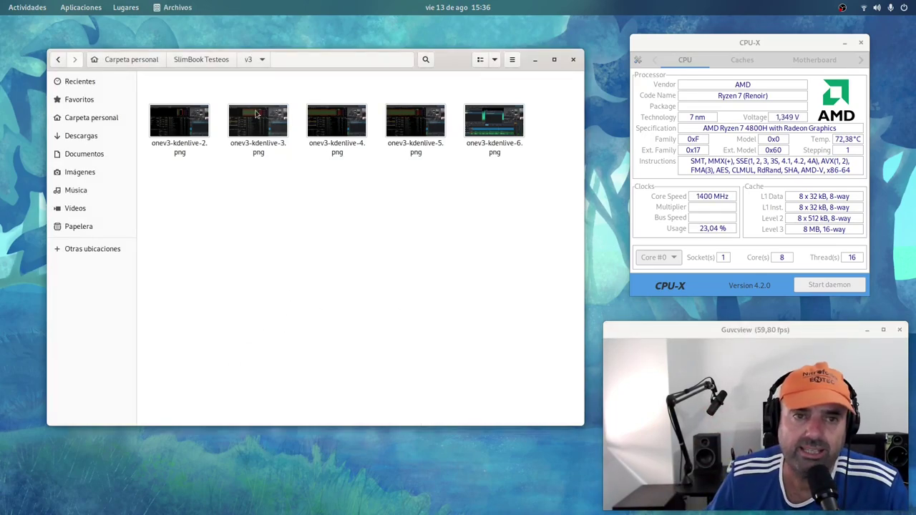
Step: Leave the v3 folder and open the Kdenlive Fedora folder inside Imágenes
click(204, 61)
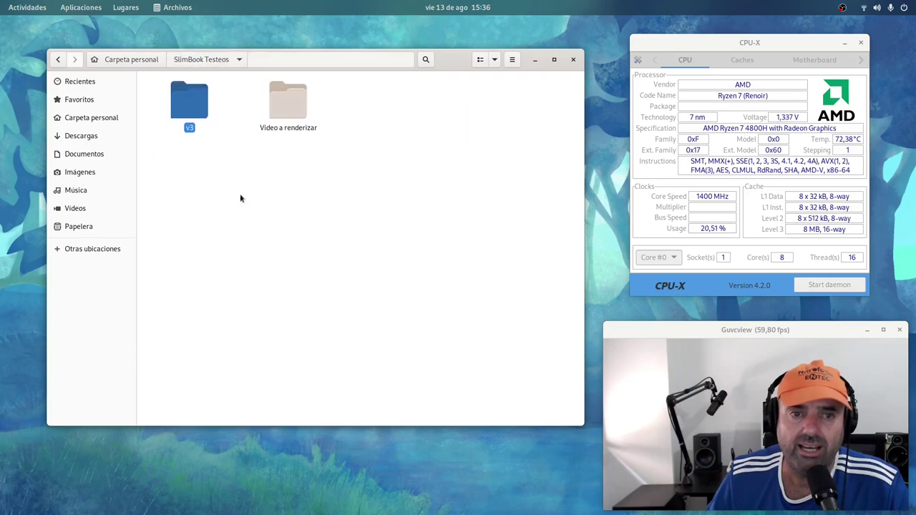
click(92, 174)
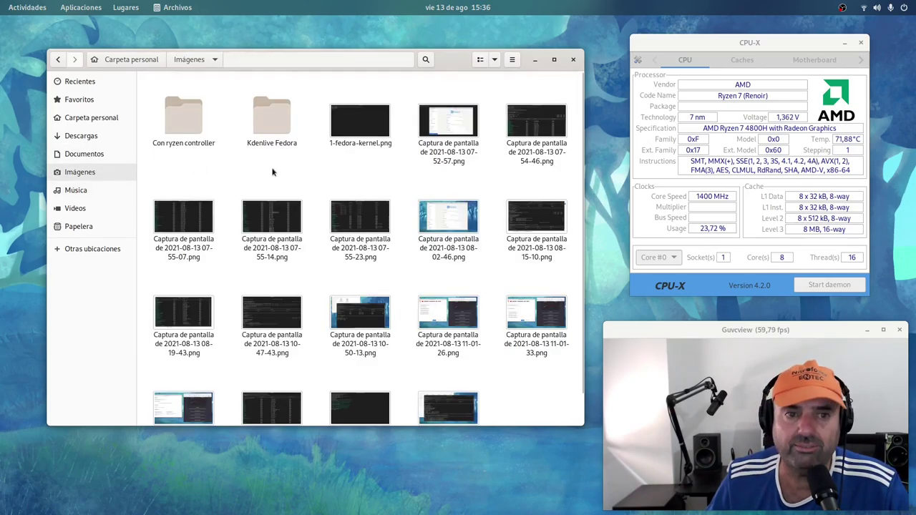
double_click(278, 123)
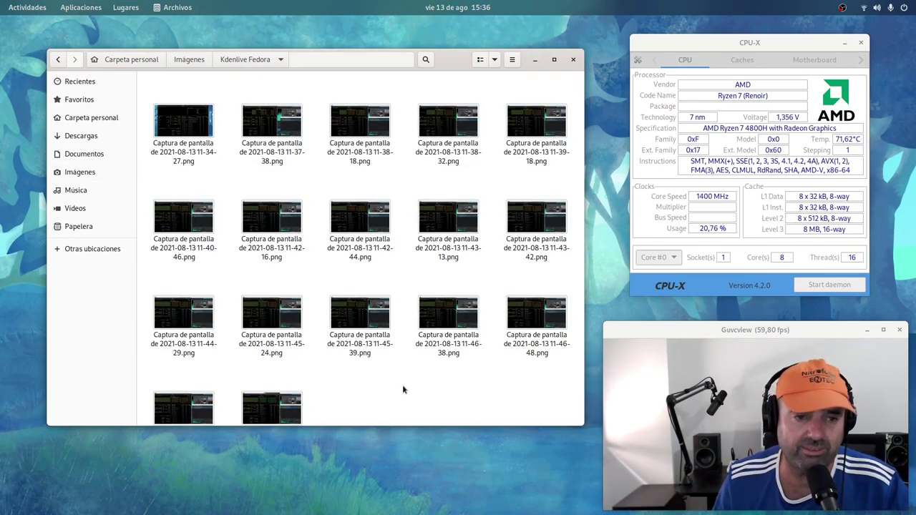
Step: Switch to Firefox and review the Slimbook AMD Controller tutorial, including its description, installation commands and CPU modes
mouse_move(1, 1)
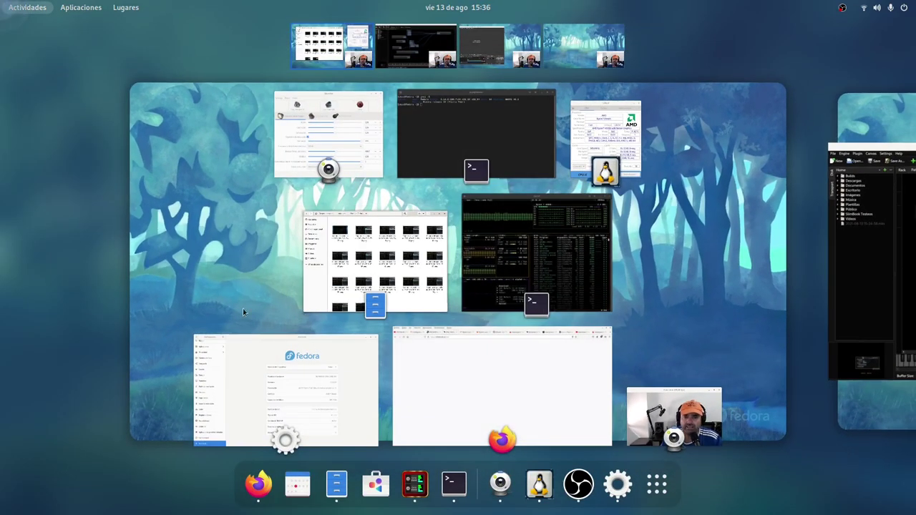
click(398, 382)
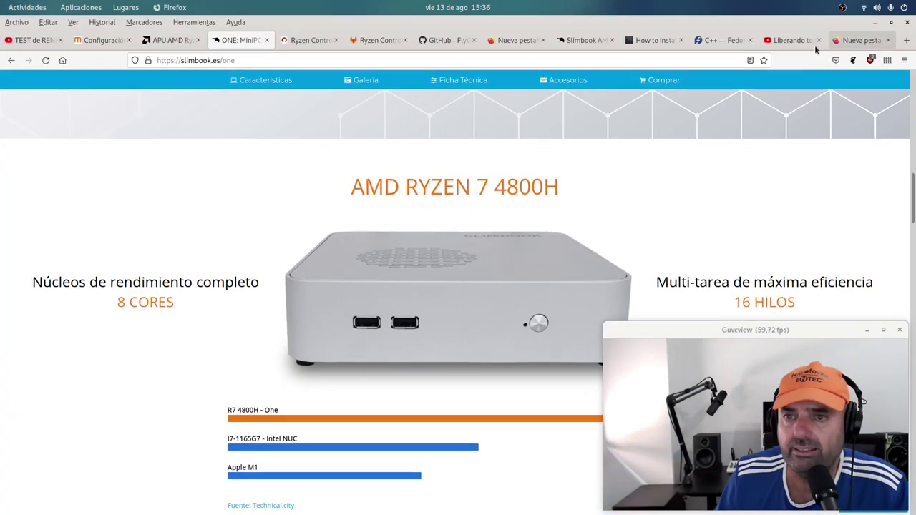
click(576, 40)
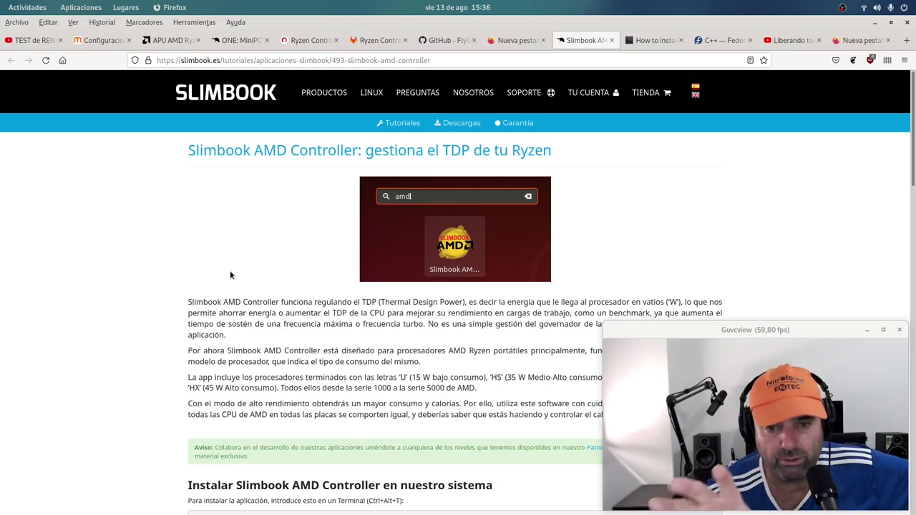
scroll(230, 275, down, 5)
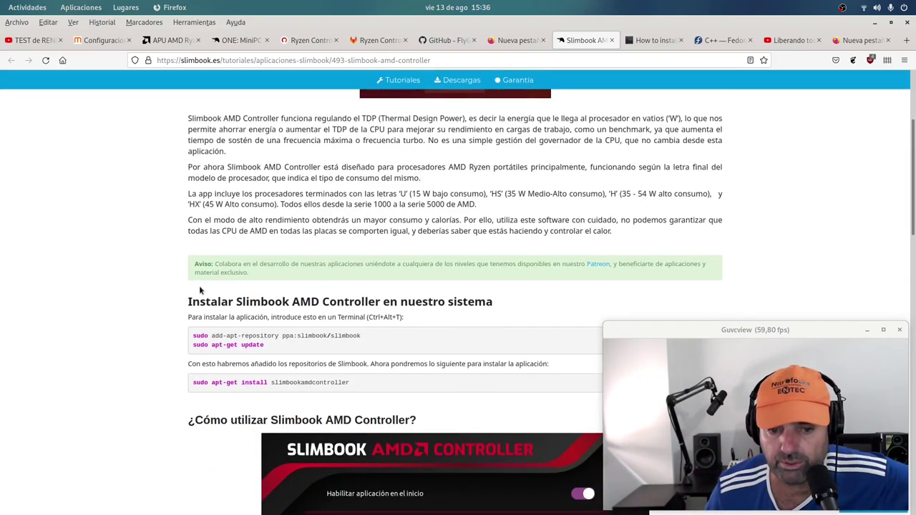
scroll(190, 283, up, 4)
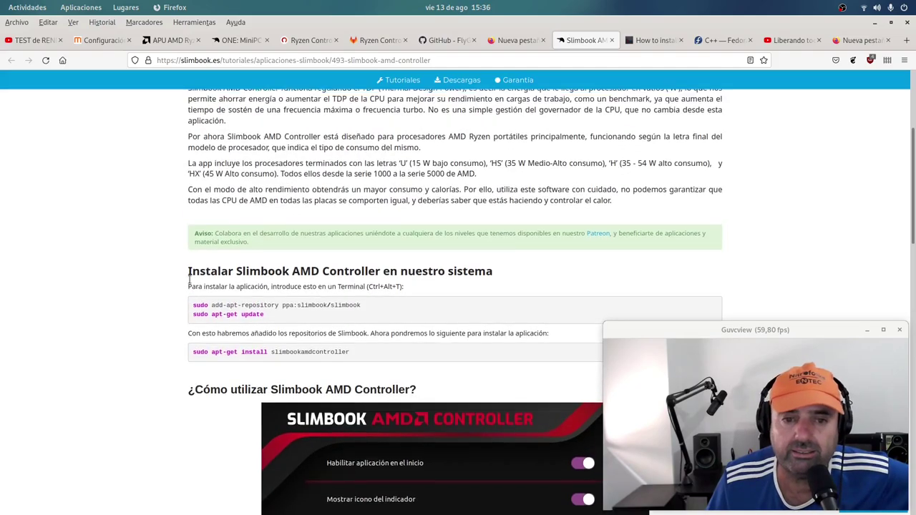
scroll(172, 282, down, 3)
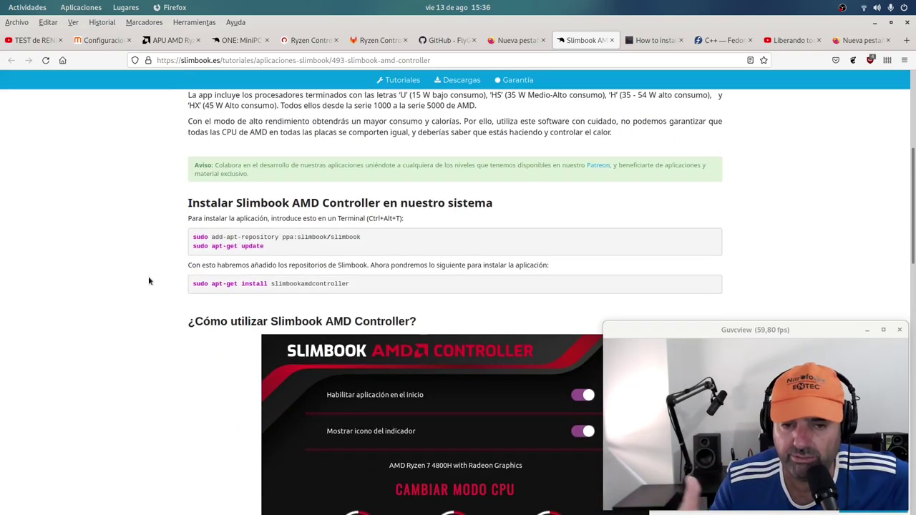
scroll(149, 323, down, 10)
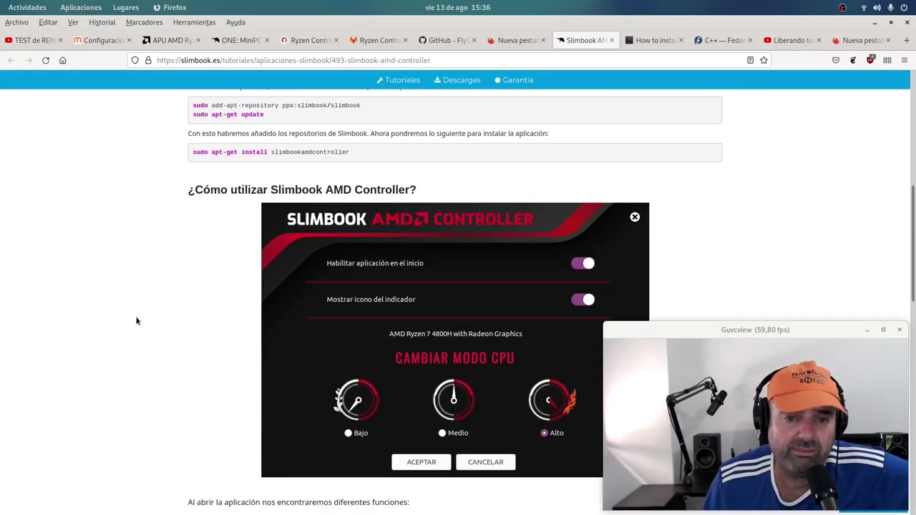
scroll(139, 312, down, 3)
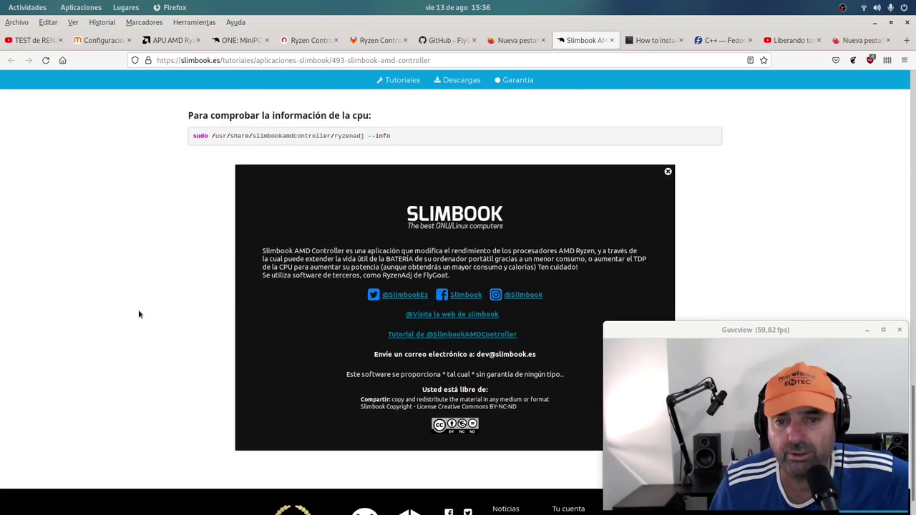
scroll(138, 308, up, 15)
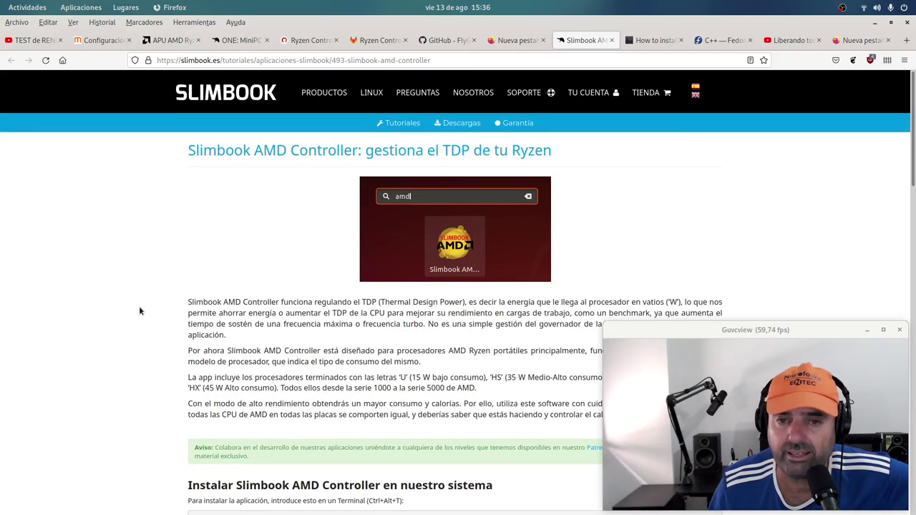
scroll(141, 310, down, 12)
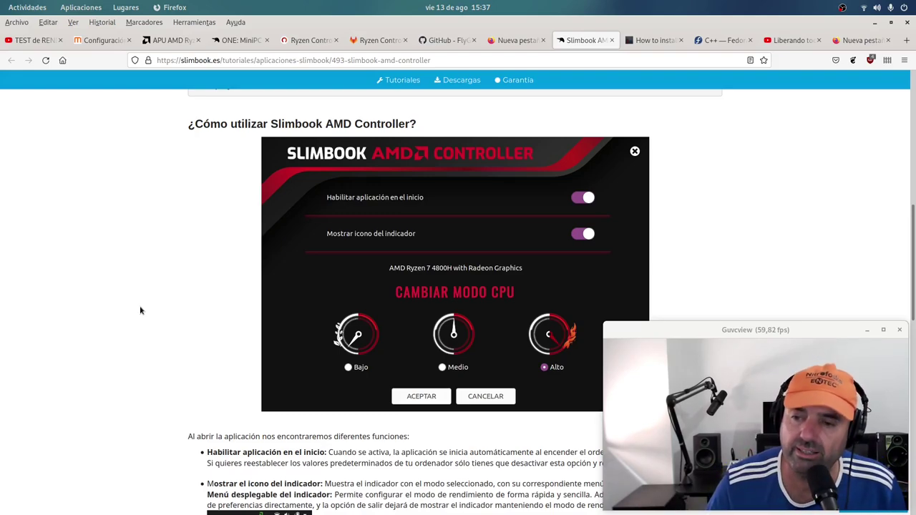
scroll(139, 310, up, 10)
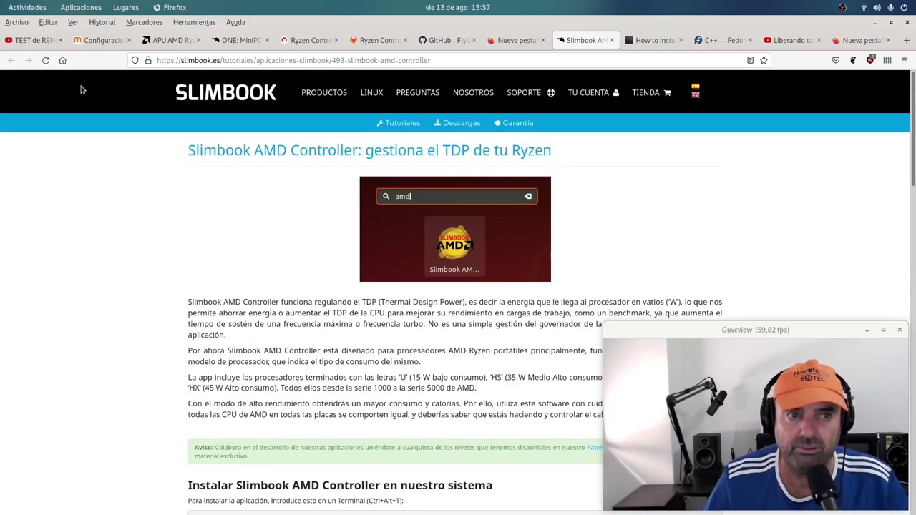
Step: Look at the open Fedora 34 configuration and AMD Ryzen 7 4800H pages, and minimize Firefox
click(100, 41)
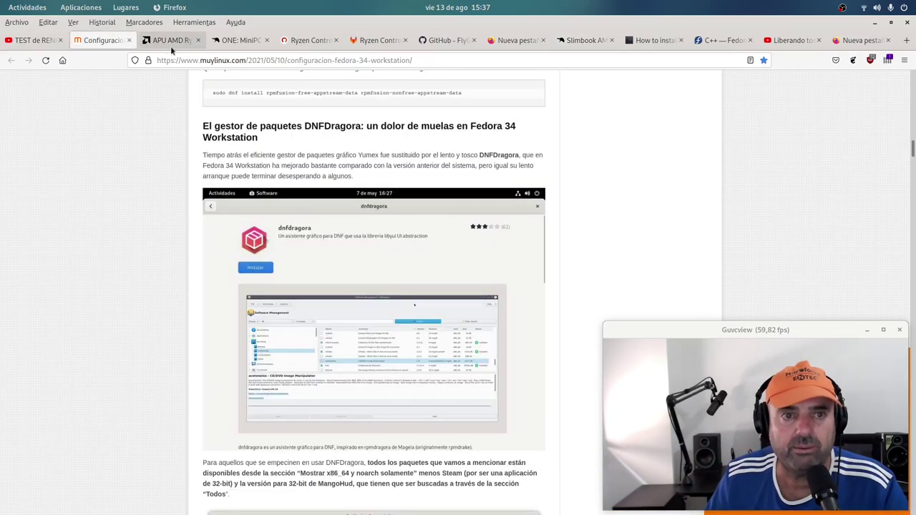
click(171, 43)
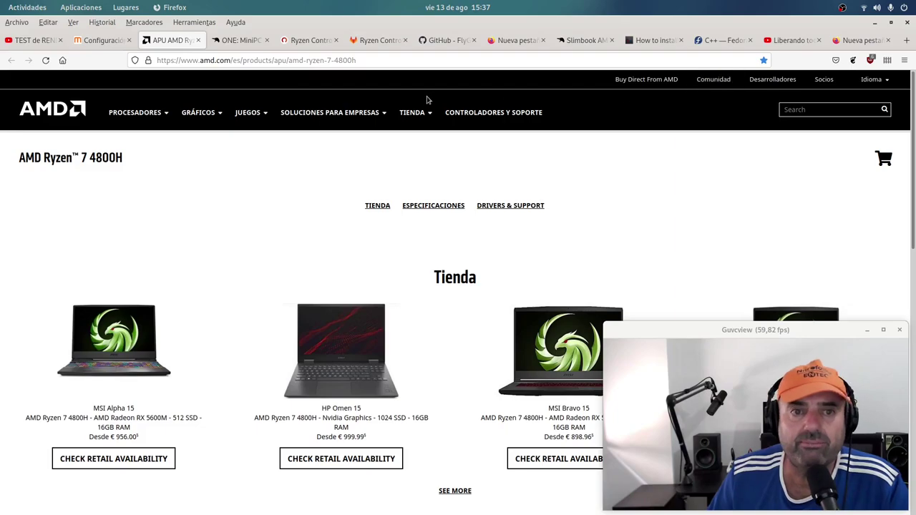
click(874, 23)
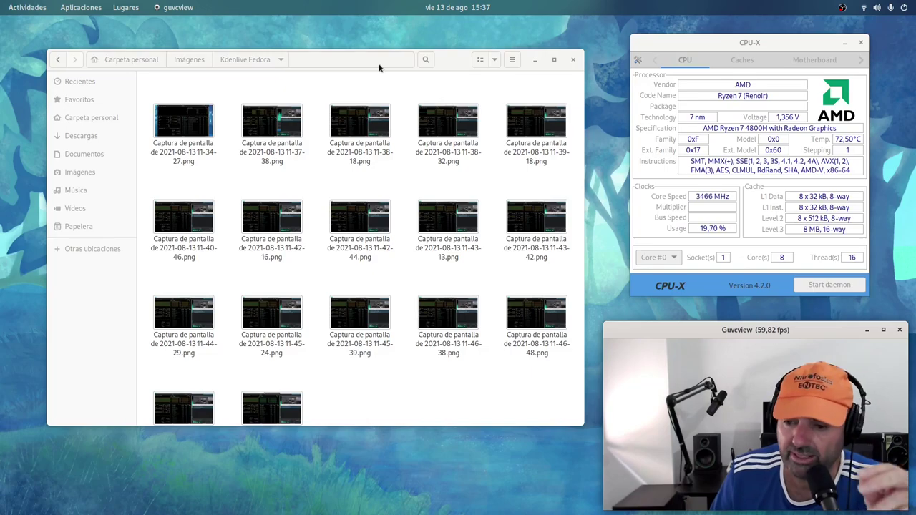
Step: View the Kdenlive Fedora screenshots 11-34-27, 11-37-38 and 11-38-18 in sequence, moving the image viewer up and away from the webcam window
double_click(181, 125)
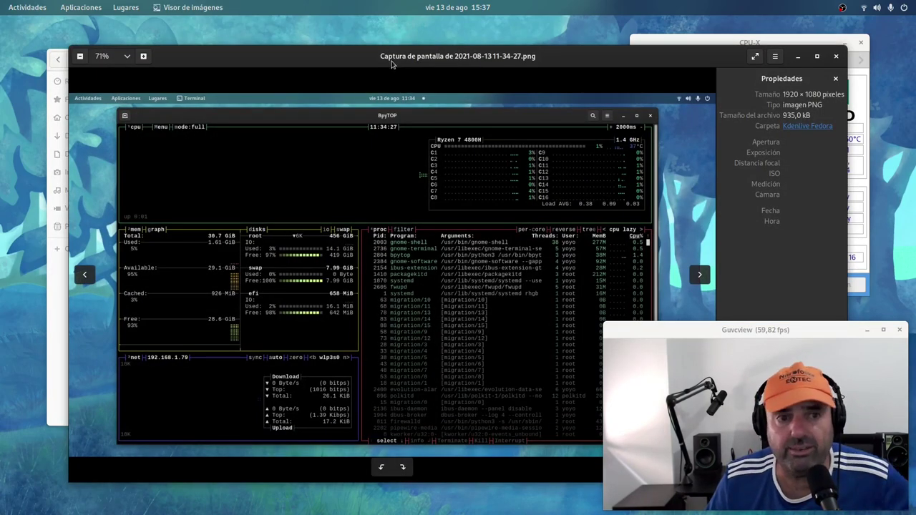
drag(390, 54, 351, 32)
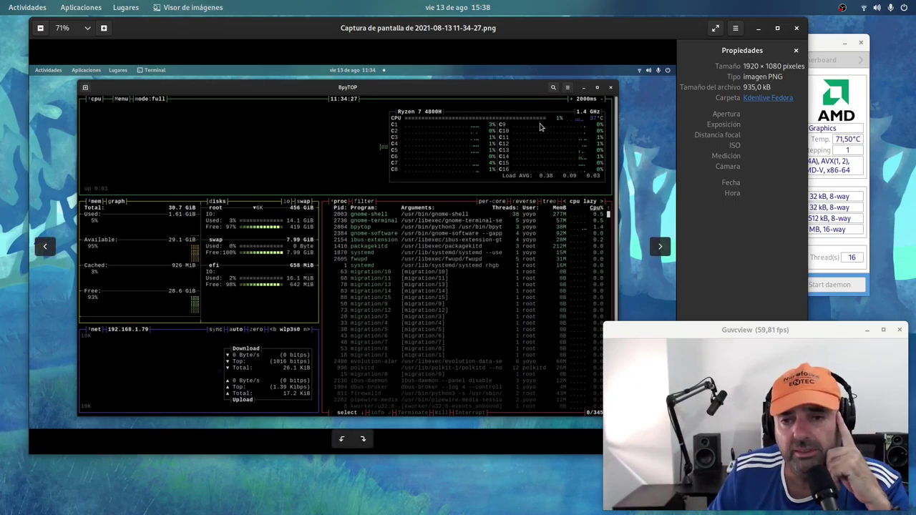
click(657, 246)
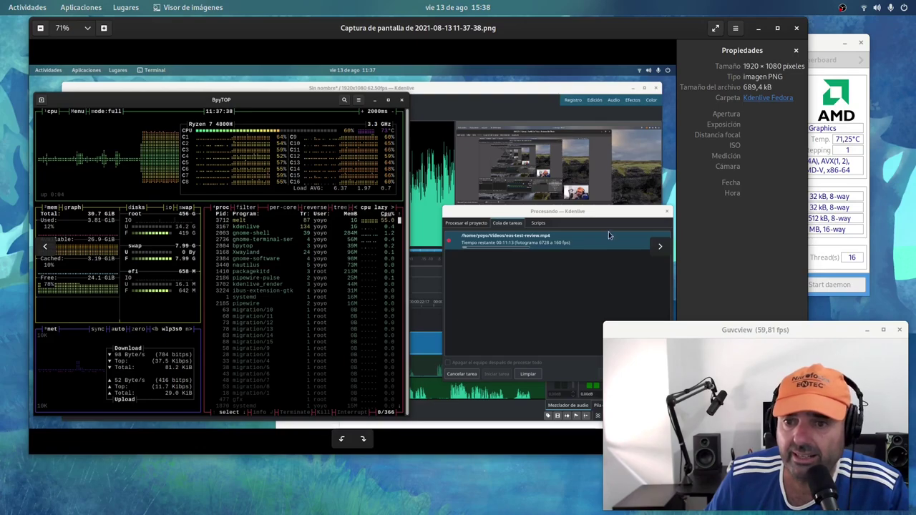
click(661, 247)
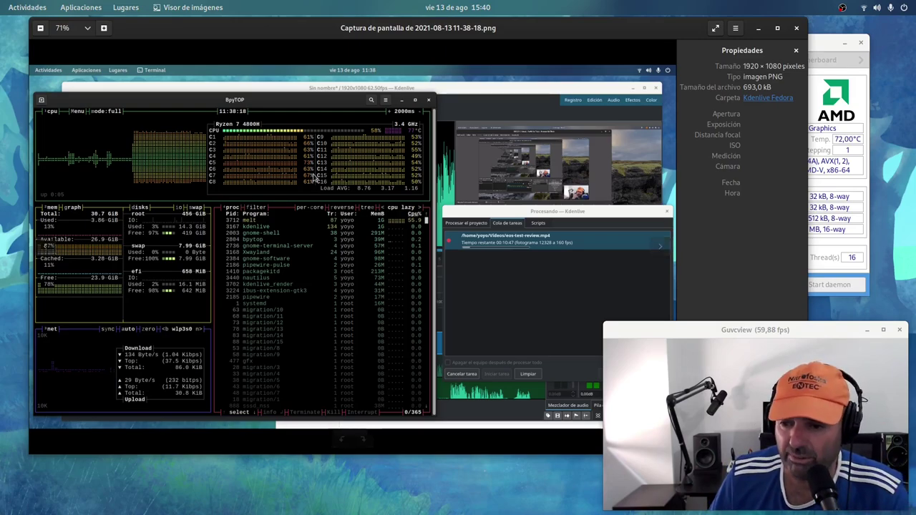
Step: Bring up the terminal with the inxi -S system information, look at the Fedora release and kernel details, and minimize it
mouse_move(0, 0)
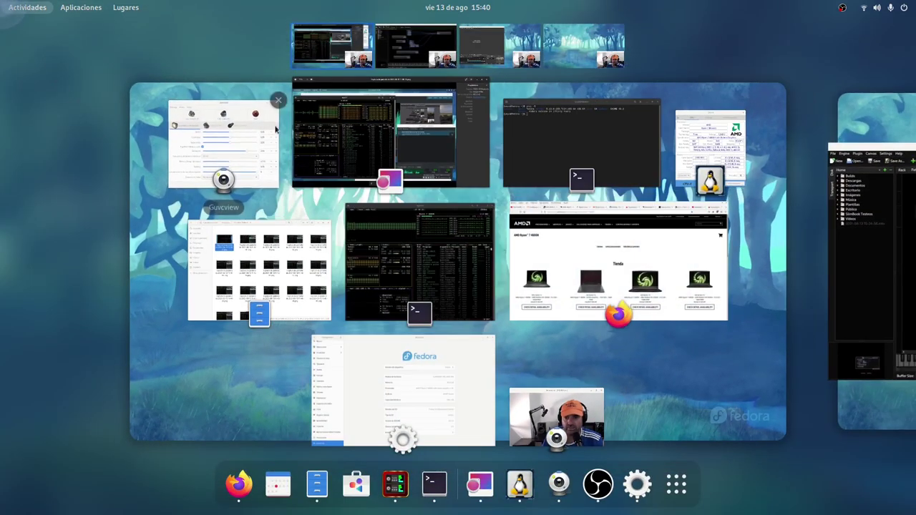
click(587, 140)
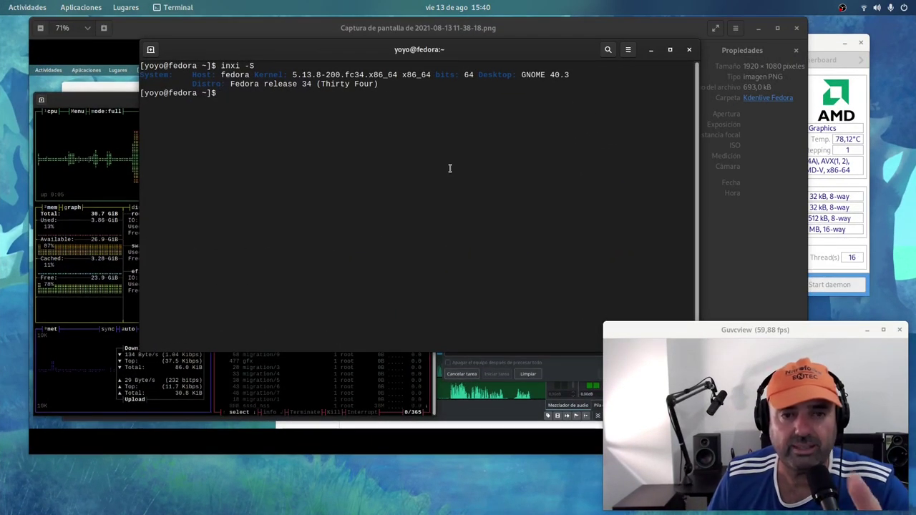
click(652, 50)
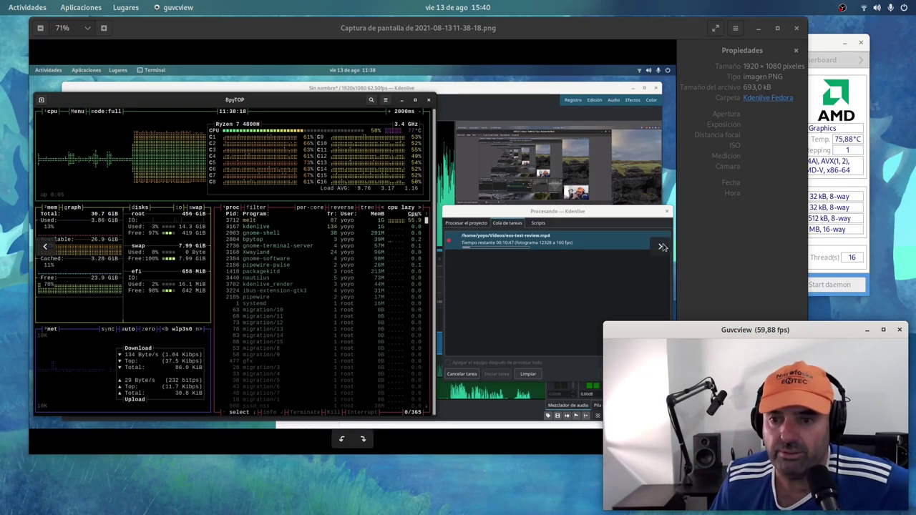
Step: View the Kdenlive Fedora screenshots from 11-38-32 through 11-45-39 in sequence, examining CPU load, temperature and remaining render time
click(660, 247)
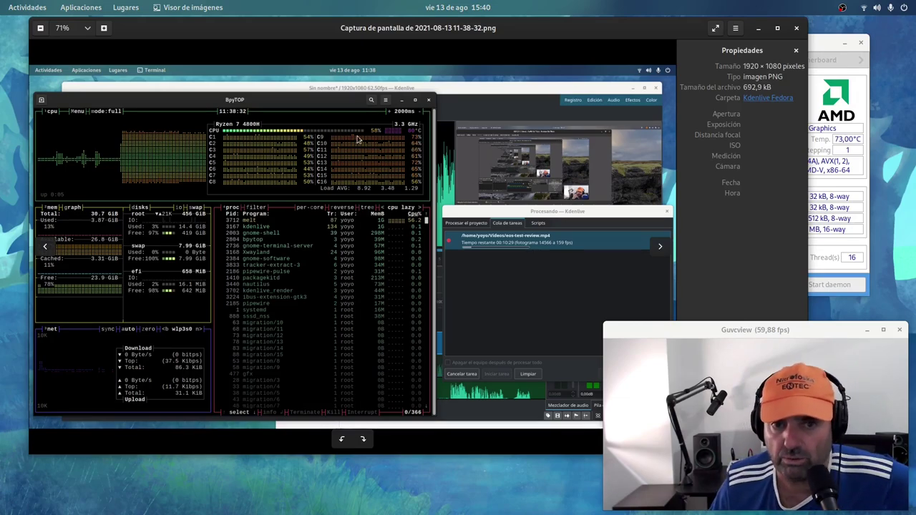
click(660, 245)
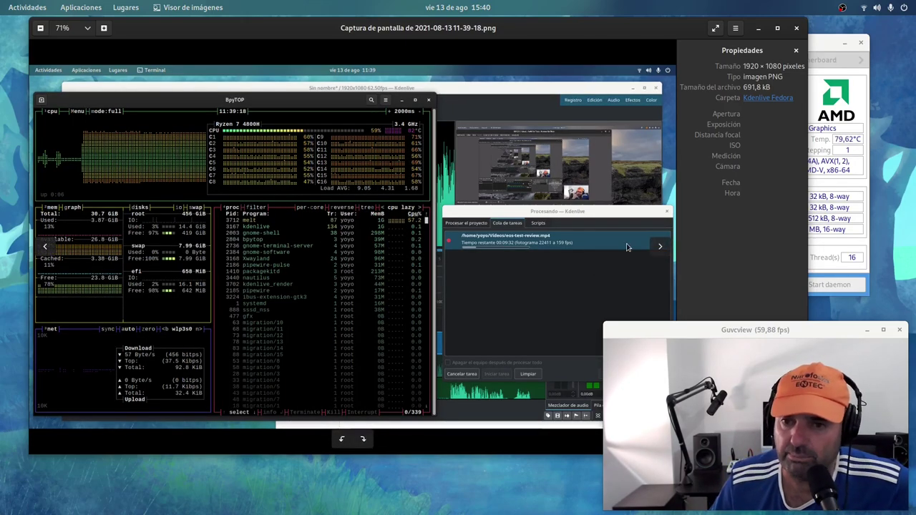
click(660, 247)
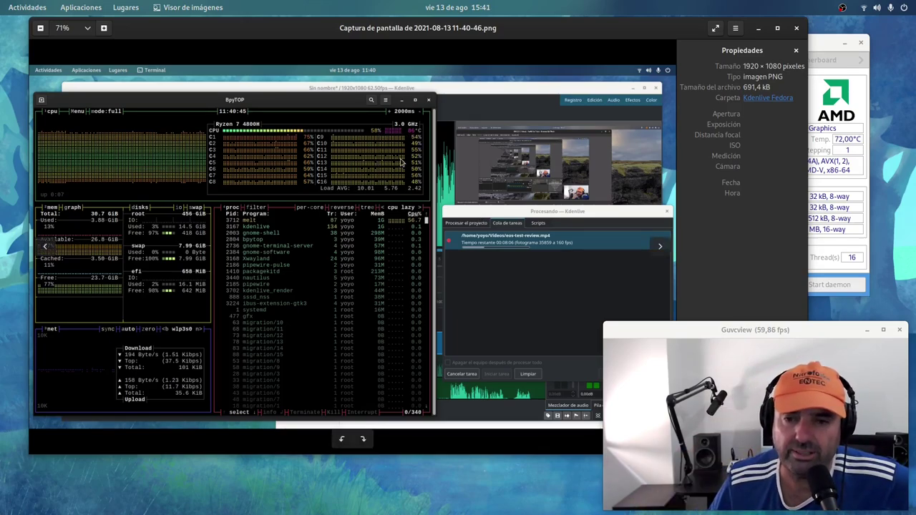
click(659, 247)
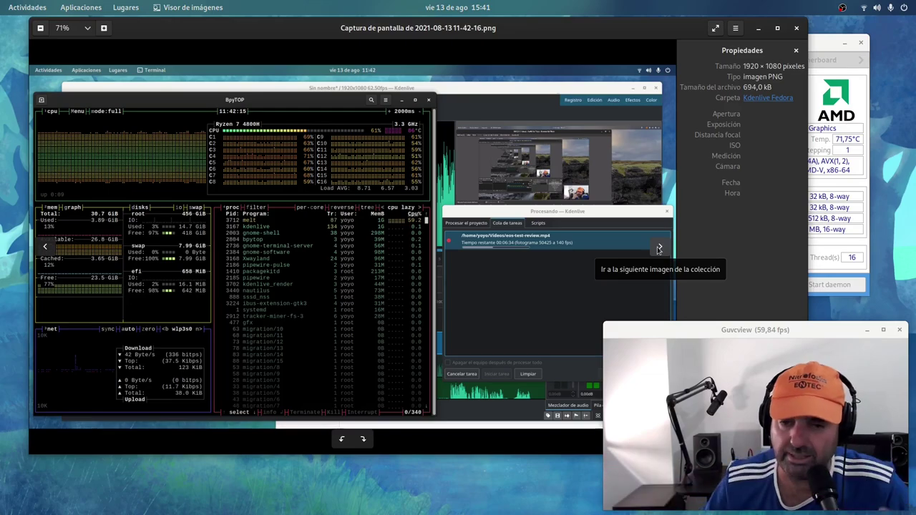
click(659, 247)
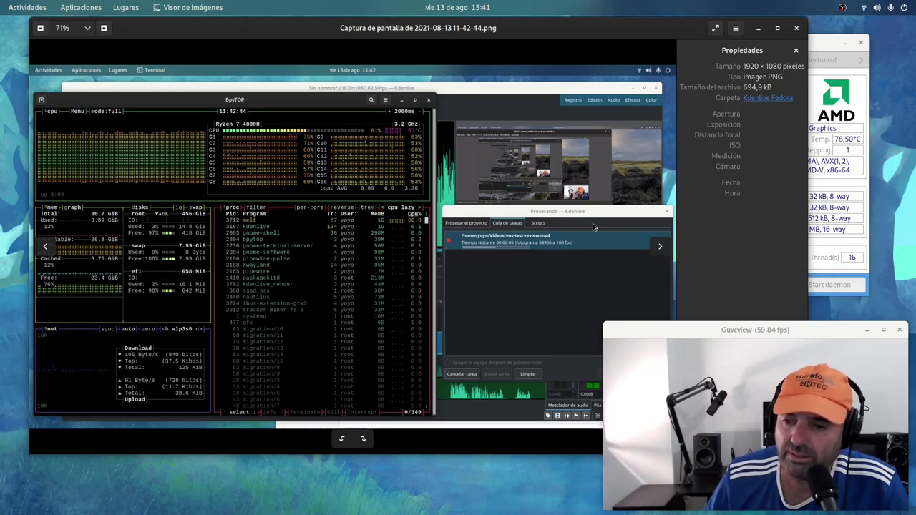
click(655, 250)
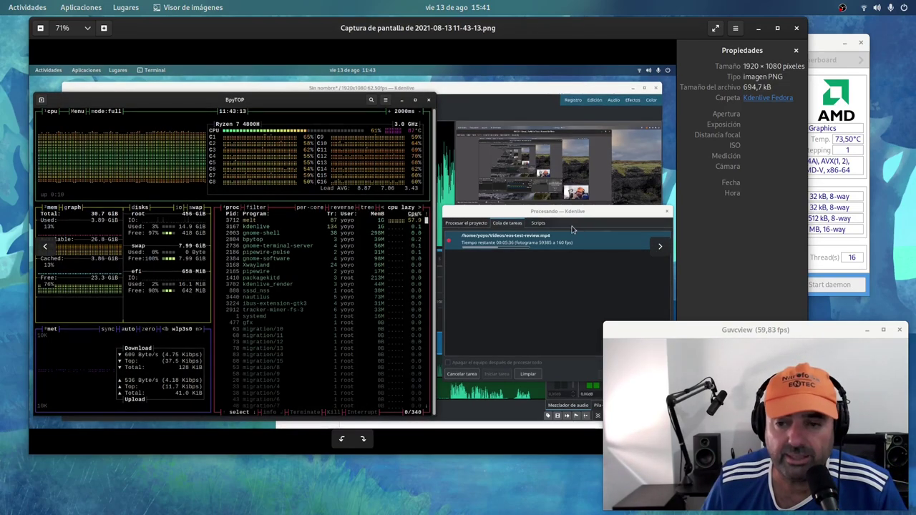
click(656, 247)
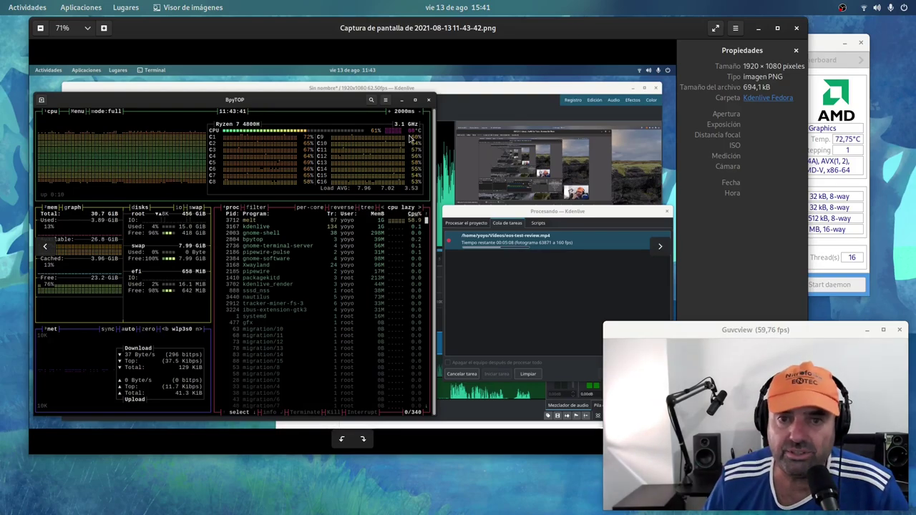
click(658, 247)
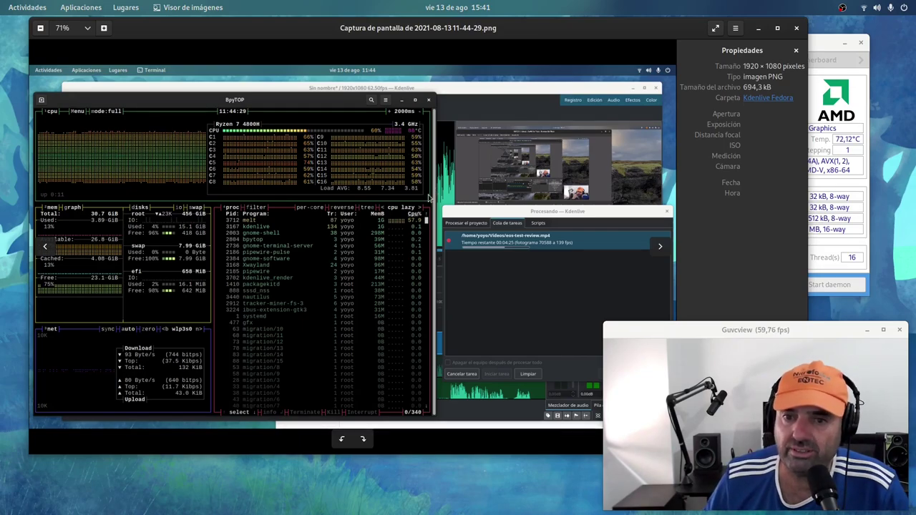
click(653, 249)
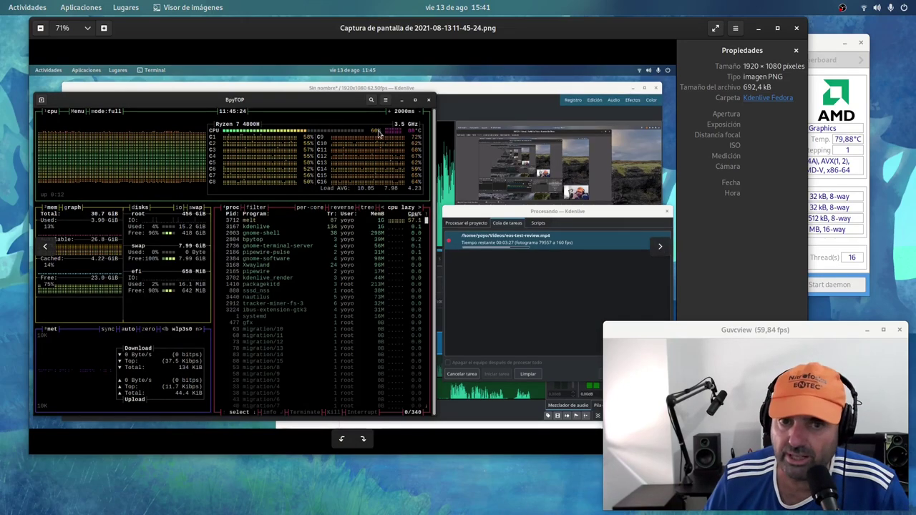
click(659, 248)
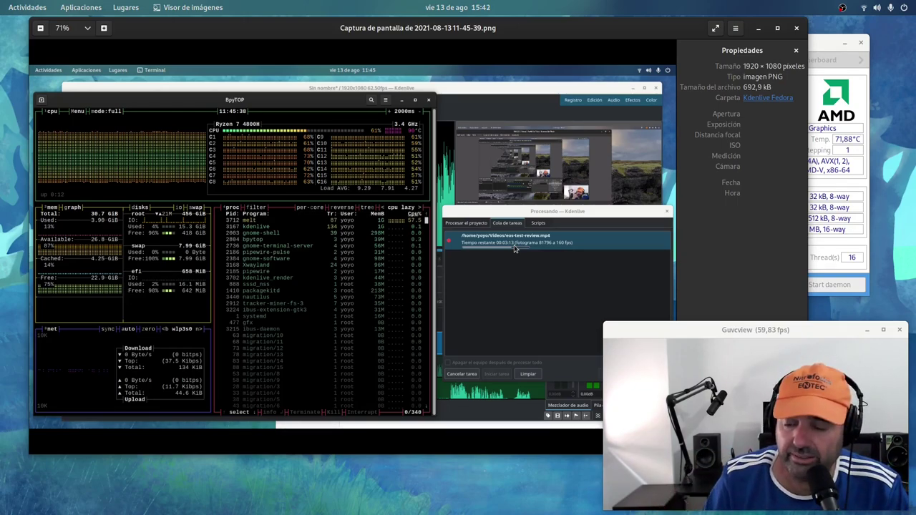
mouse_move(515, 249)
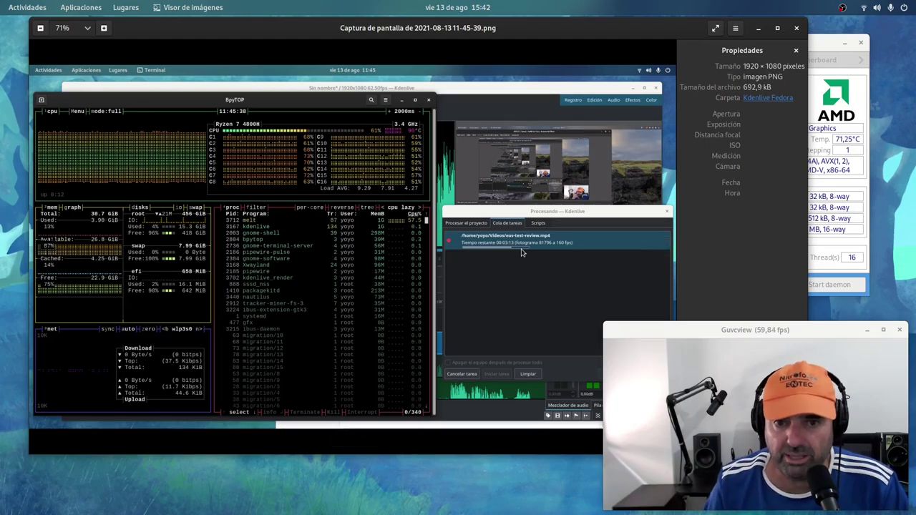
Step: Switch to Firefox and check the maximum temperature in the AMD Ryzen 7 4800H specifications
key(super)
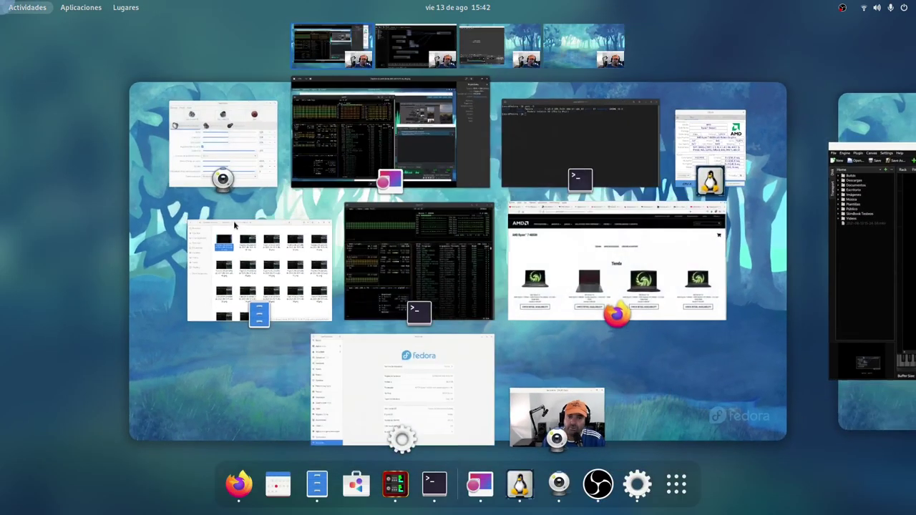
click(523, 267)
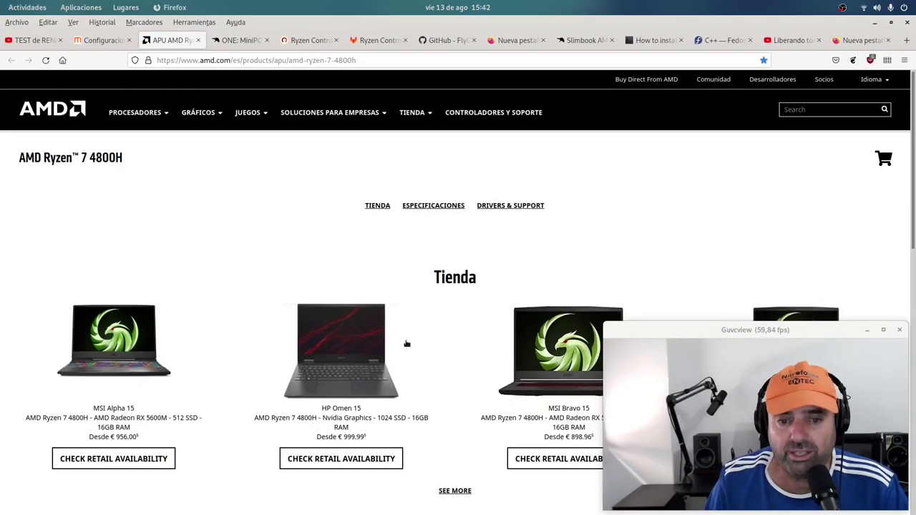
scroll(313, 317, down, 10)
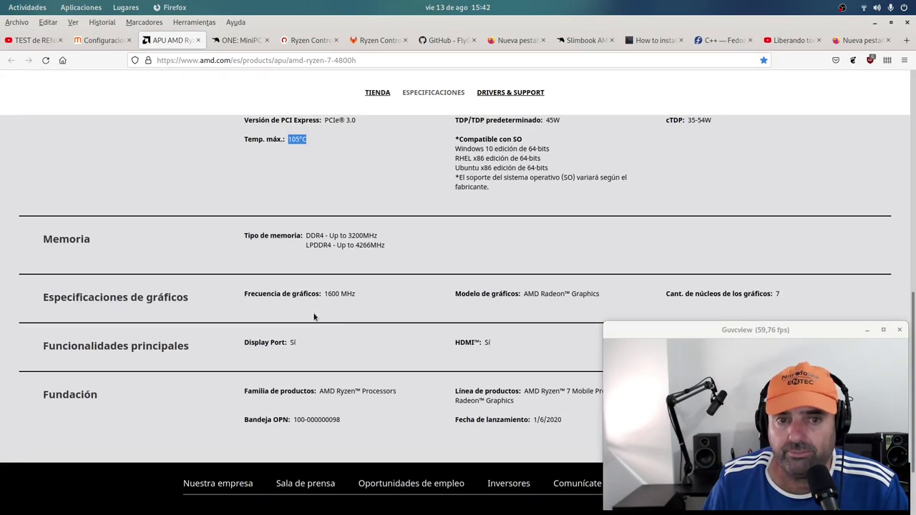
scroll(314, 317, up, 3)
drag(324, 240, 276, 236)
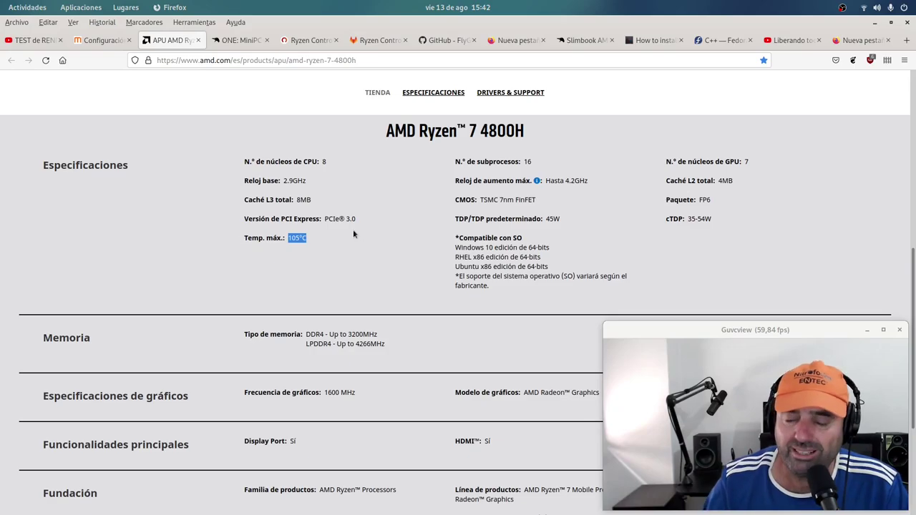
Step: Return to the image viewer, review the render screenshots from 11-46-38 through 11-48-53, and close the viewer
key(super)
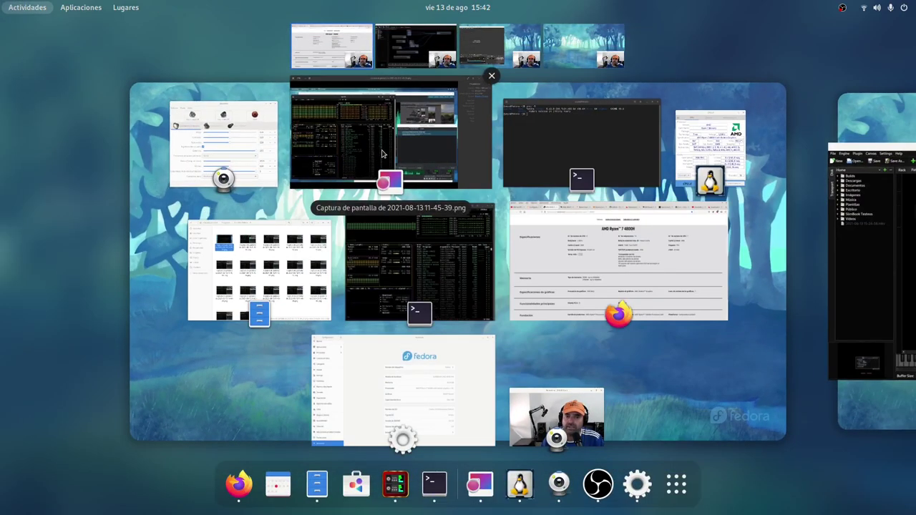
click(383, 154)
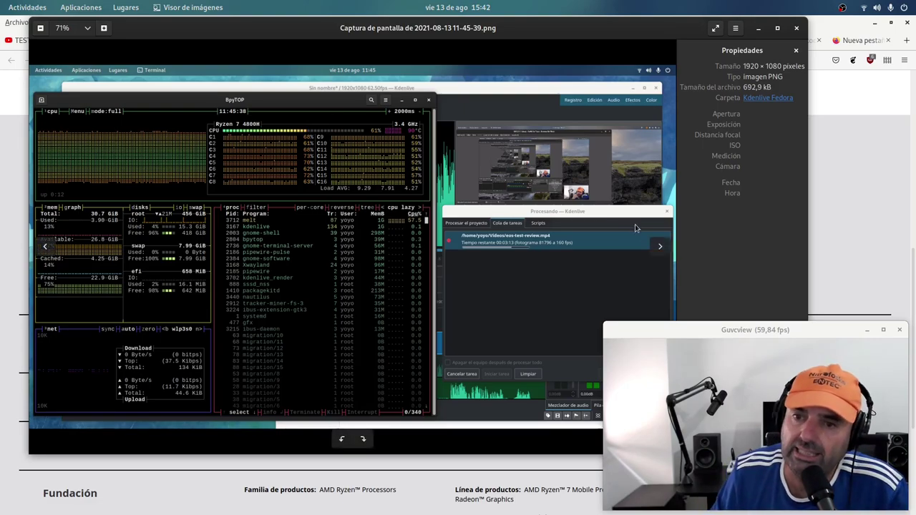
click(659, 247)
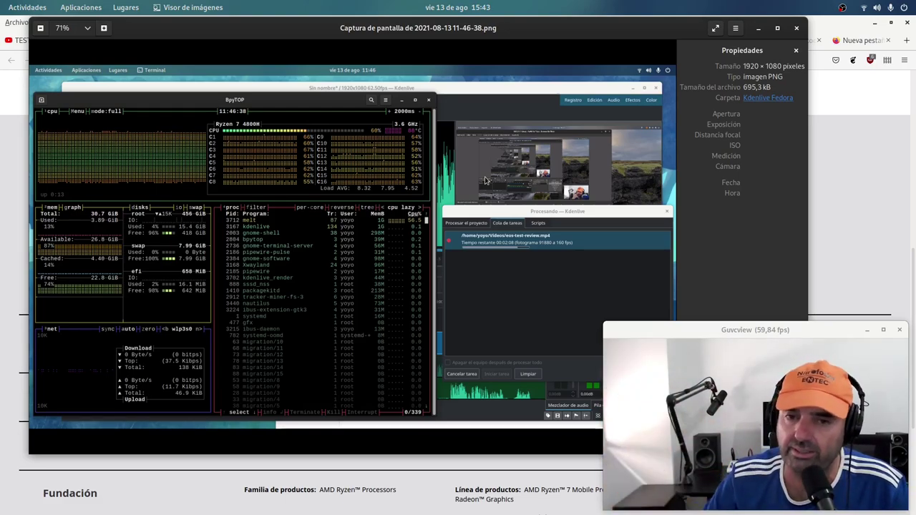
click(659, 252)
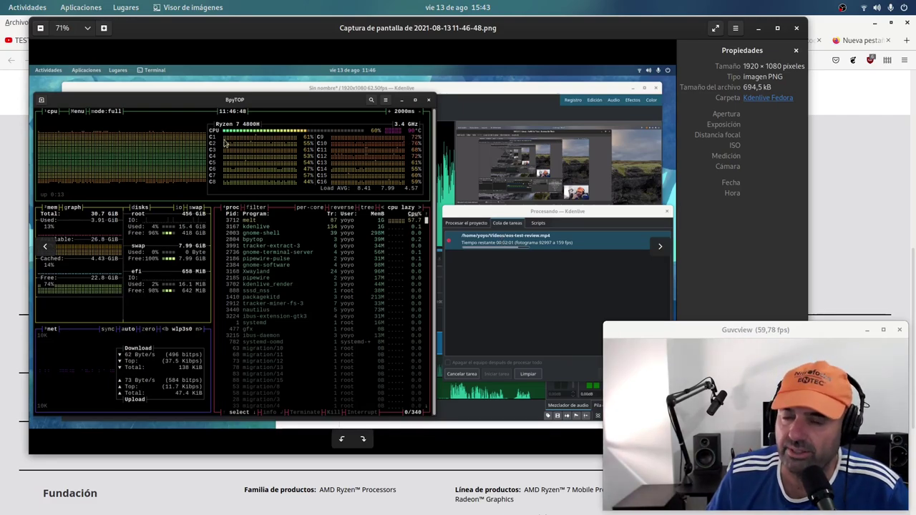
click(659, 247)
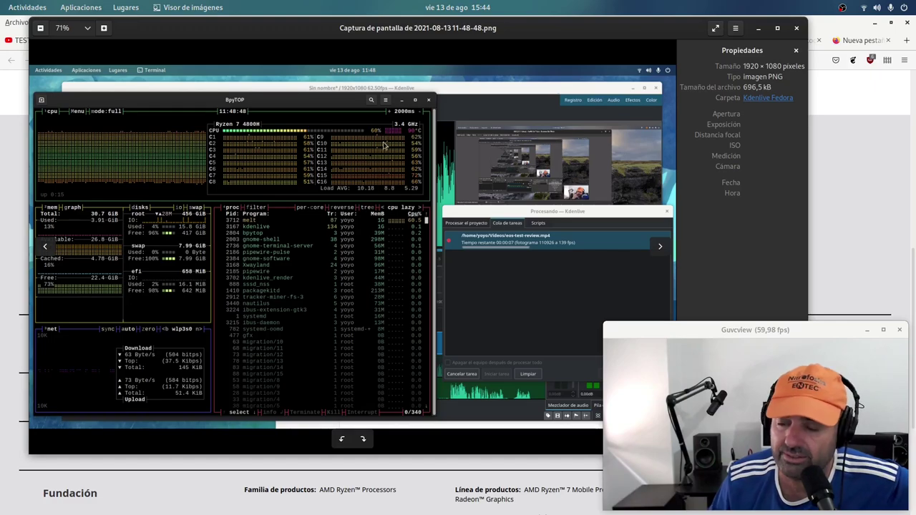
click(660, 246)
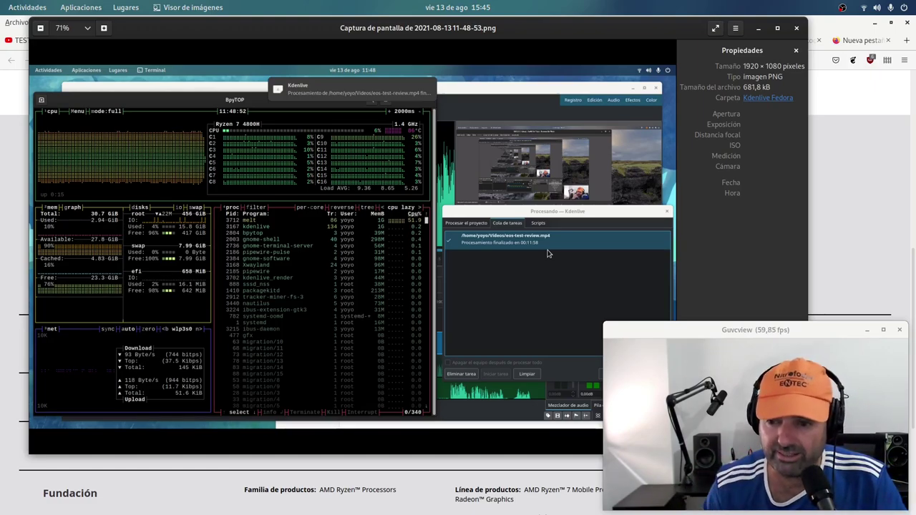
mouse_move(530, 260)
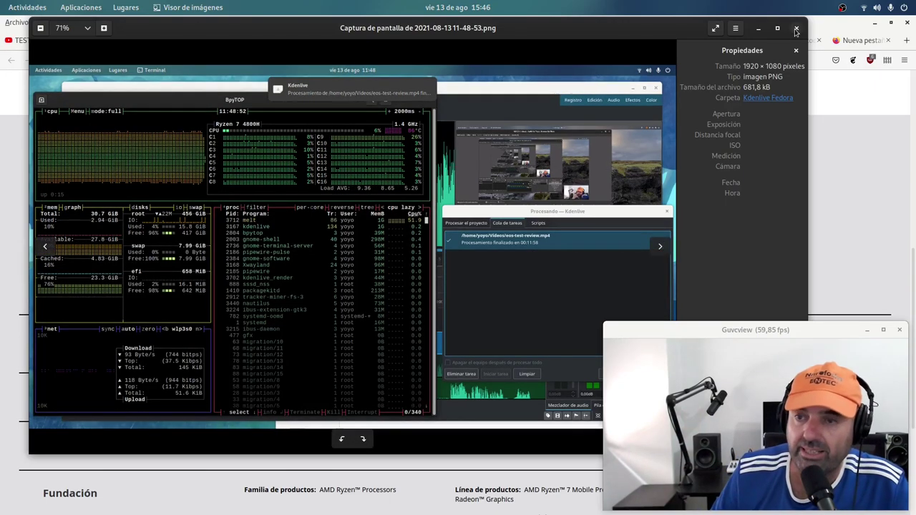
key(ctrl+w)
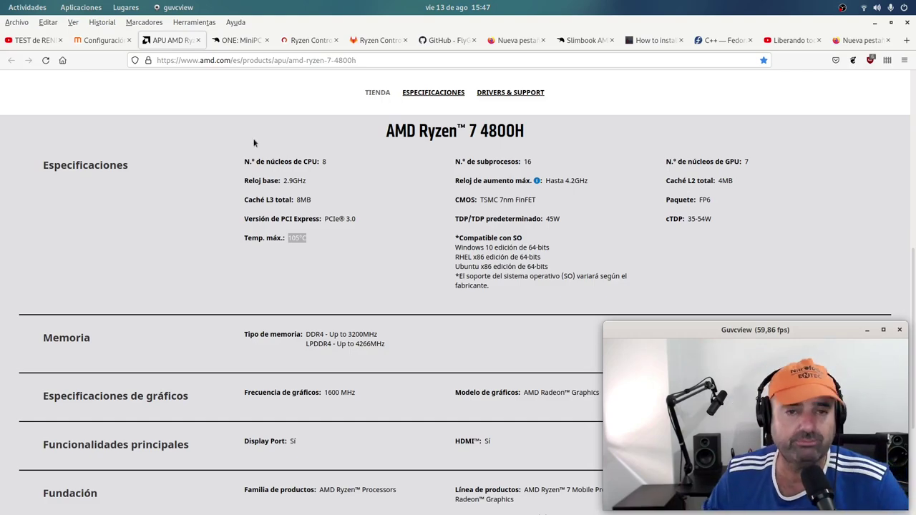
Step: Open the Ryzen Controller website in Firefox and look over its introduction, application previews and About section
click(288, 40)
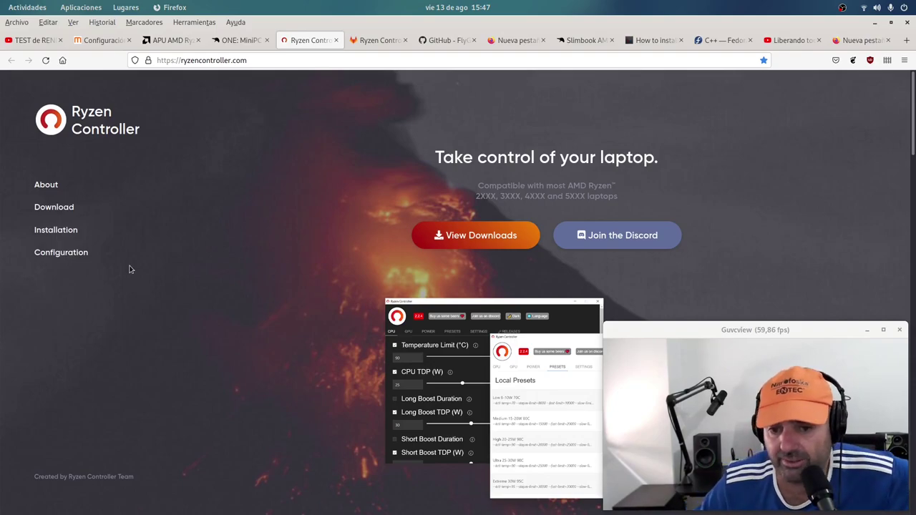
scroll(176, 270, down, 3)
scroll(208, 261, down, 2)
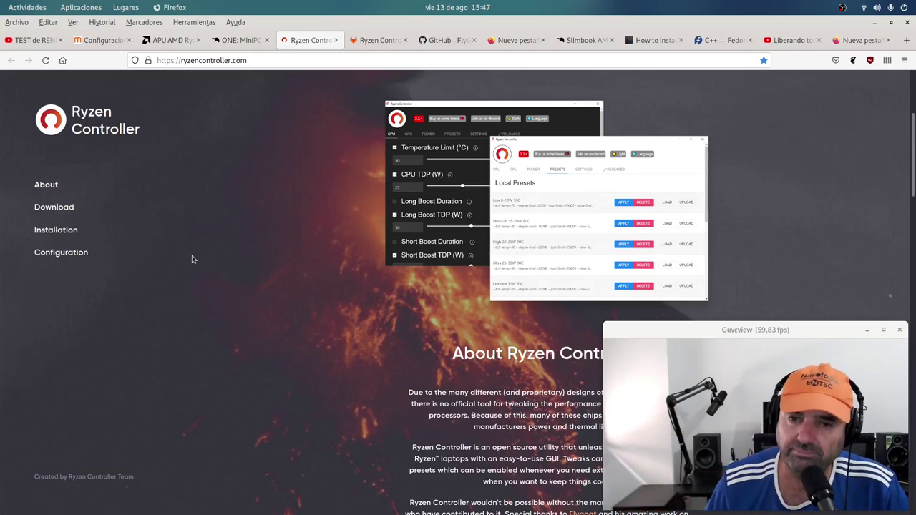
scroll(199, 262, up, 2)
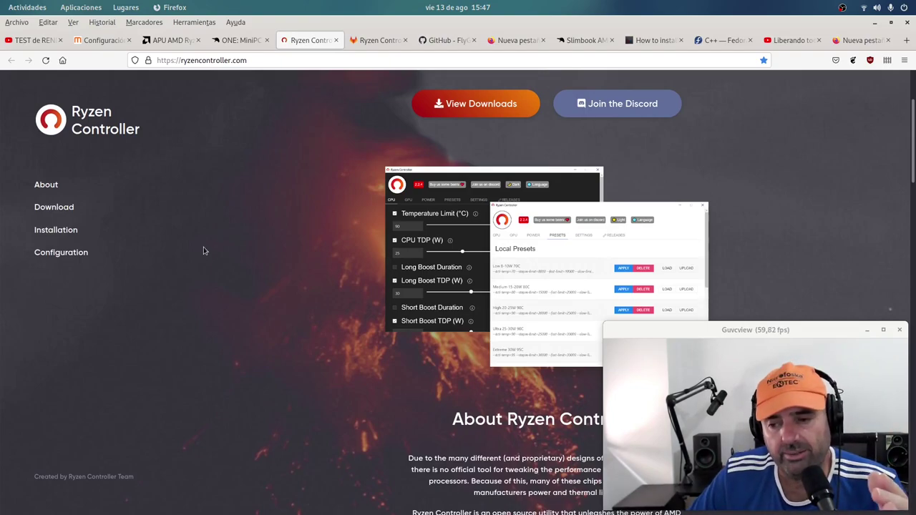
scroll(167, 247, down, 3)
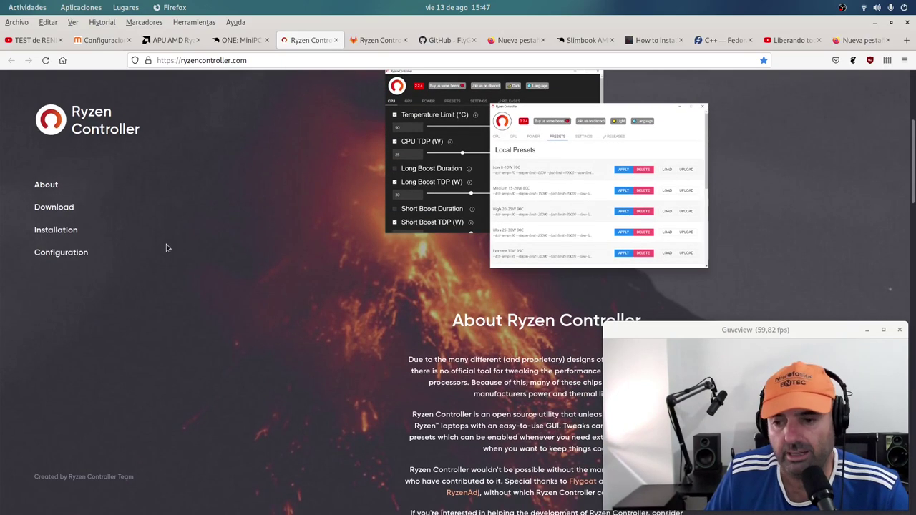
scroll(157, 248, up, 5)
scroll(150, 249, up, 2)
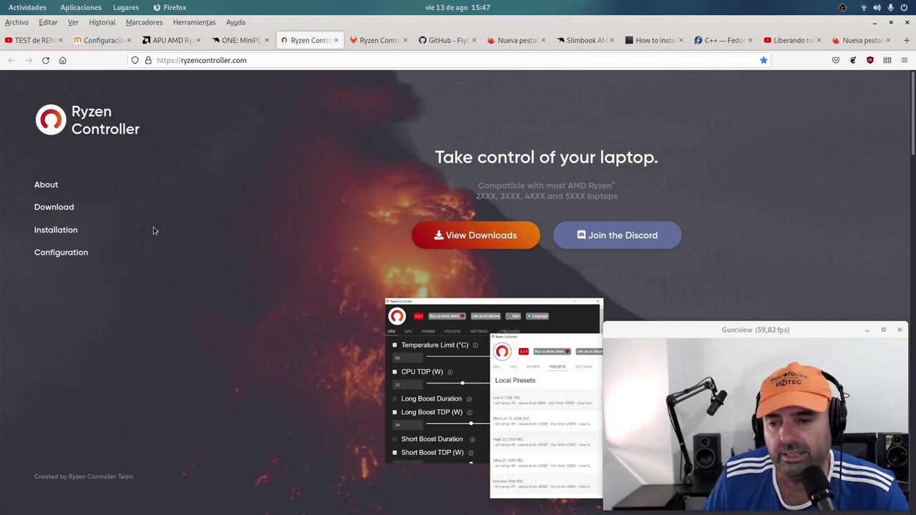
Step: Review the Windows 10 and Linux download options, installation instructions and STAPM configuration information on the Ryzen Controller page
scroll(153, 230, down, 4)
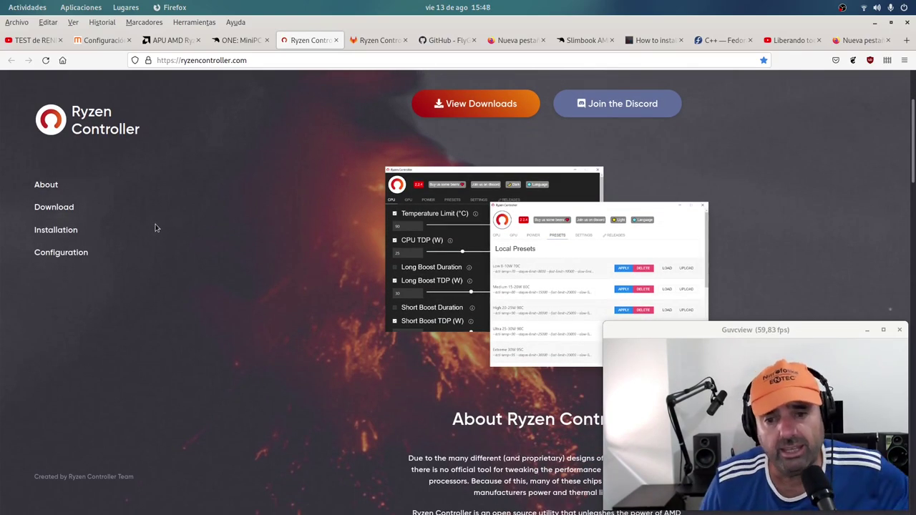
scroll(156, 228, down, 20)
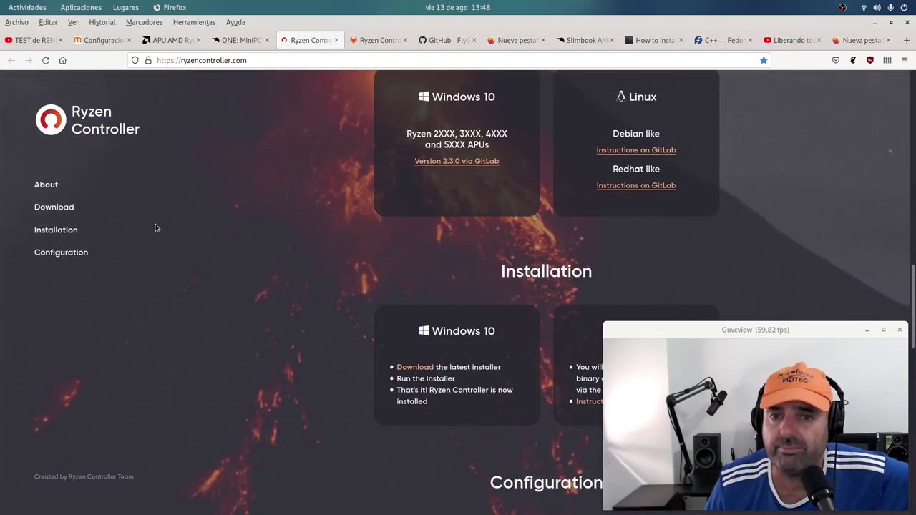
scroll(225, 198, up, 1)
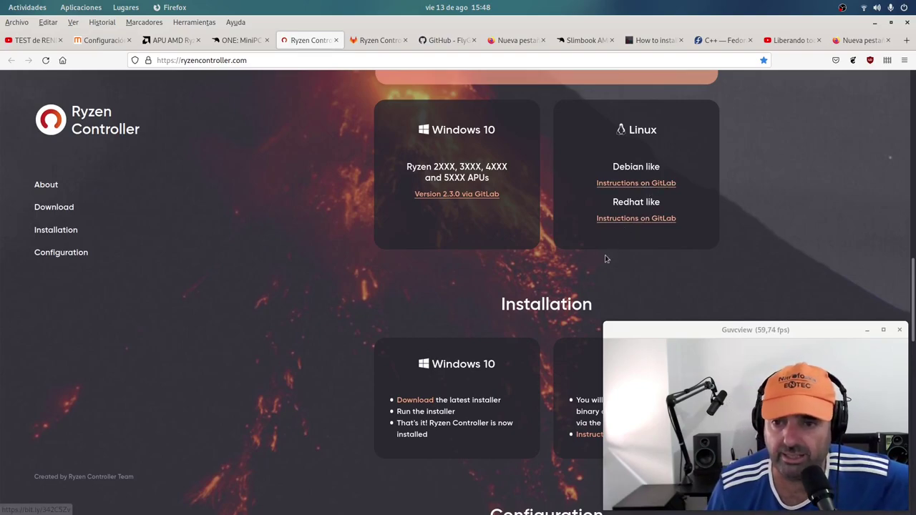
scroll(337, 337, down, 10)
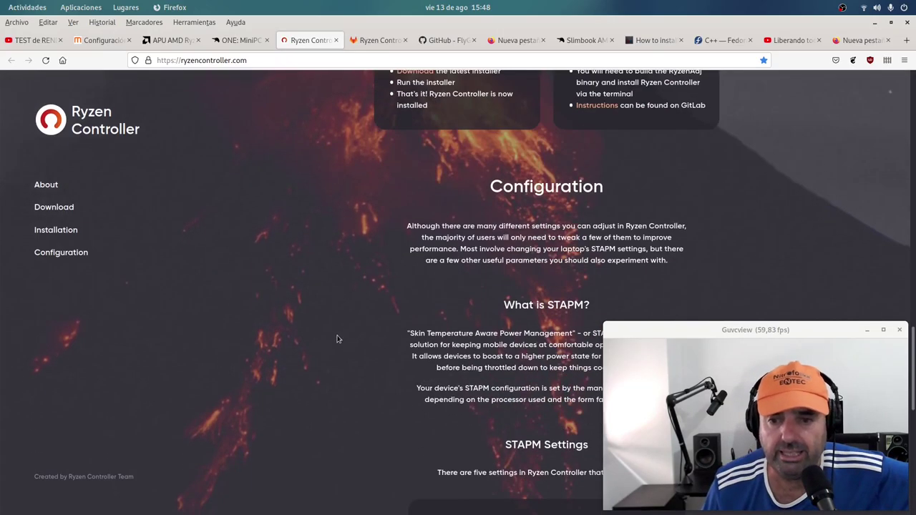
Step: Return to the top of the Ryzen Controller site and compare it with the YouTube video demonstrating the application
scroll(335, 335, up, 15)
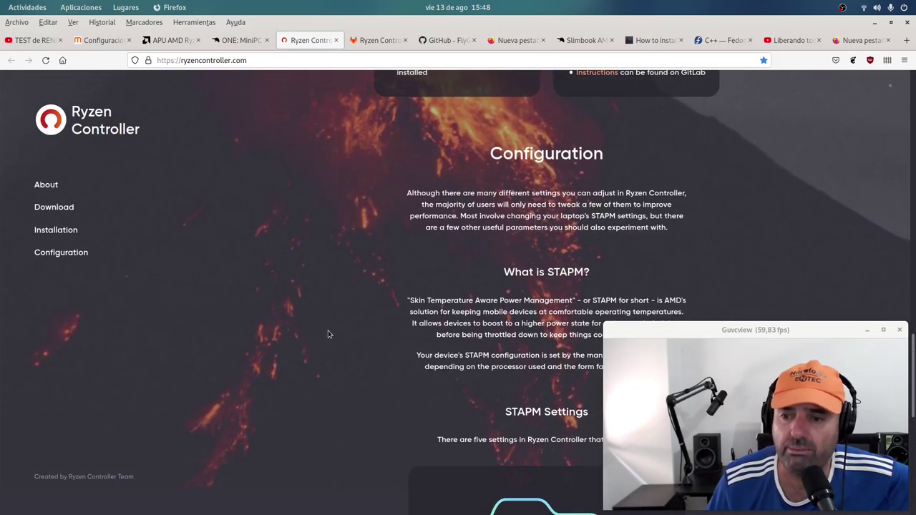
scroll(328, 333, up, 3)
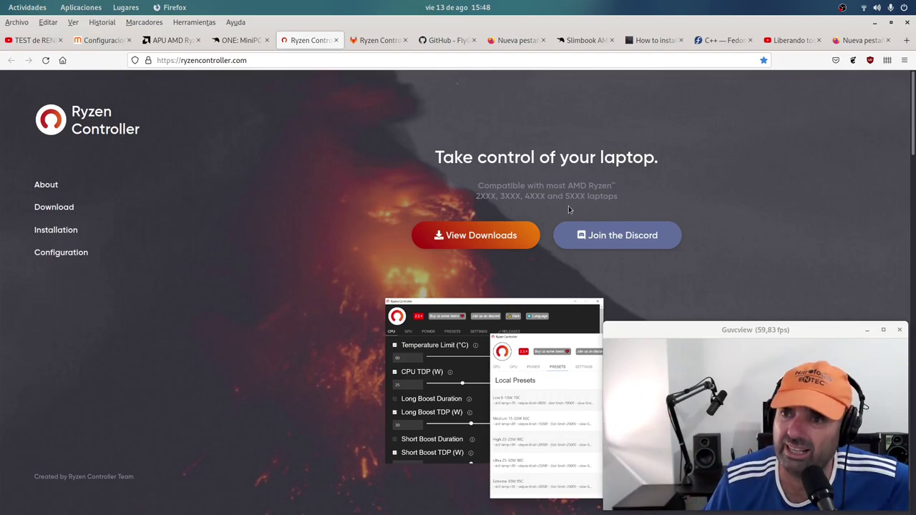
click(788, 43)
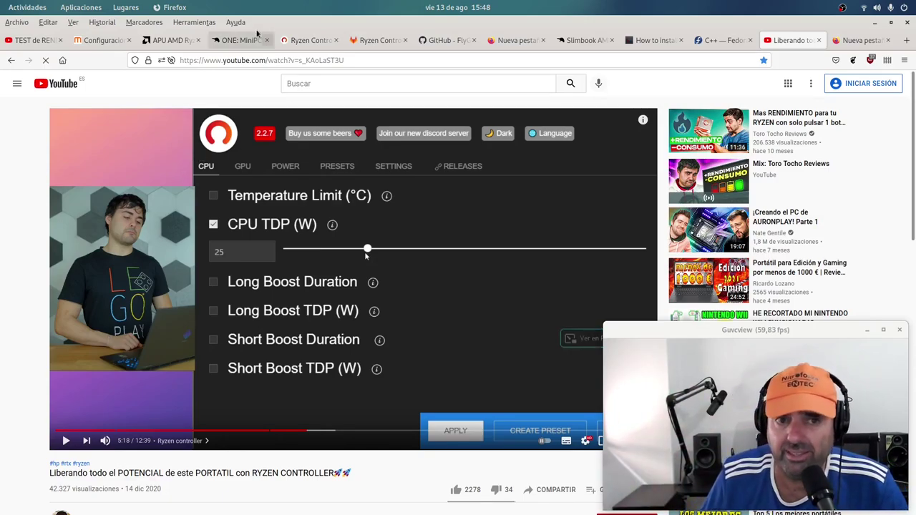
click(315, 45)
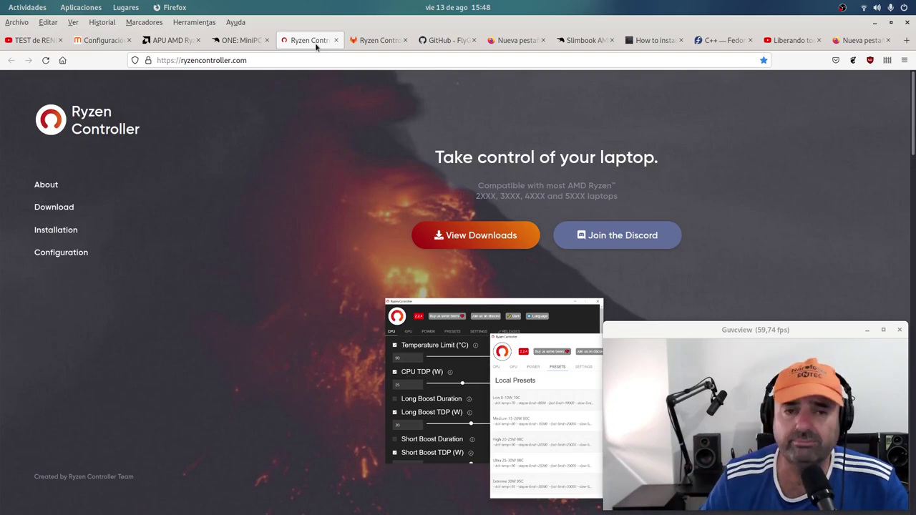
click(376, 43)
click(317, 44)
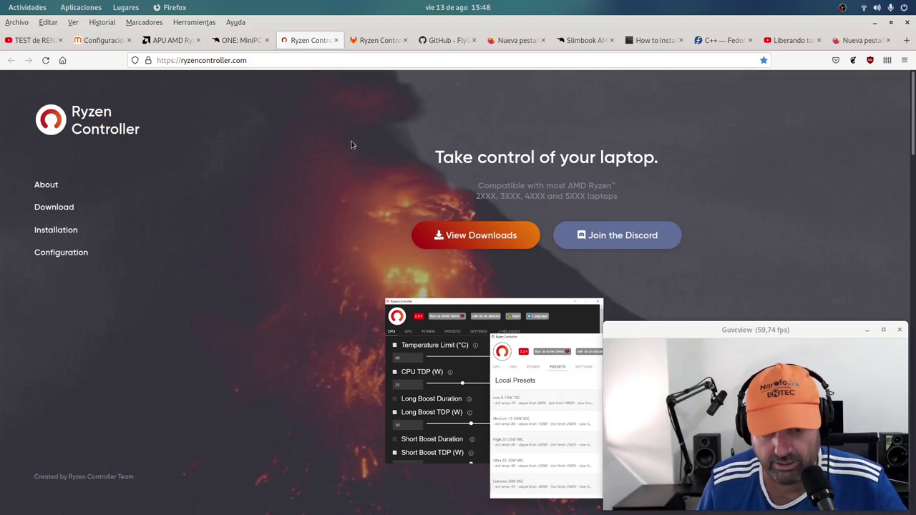
Step: Review the Ryzen Controller GitLab repository, including its supported series, file list and README installation instructions for Windows, Debian and Redhat
click(371, 41)
scroll(286, 226, down, 3)
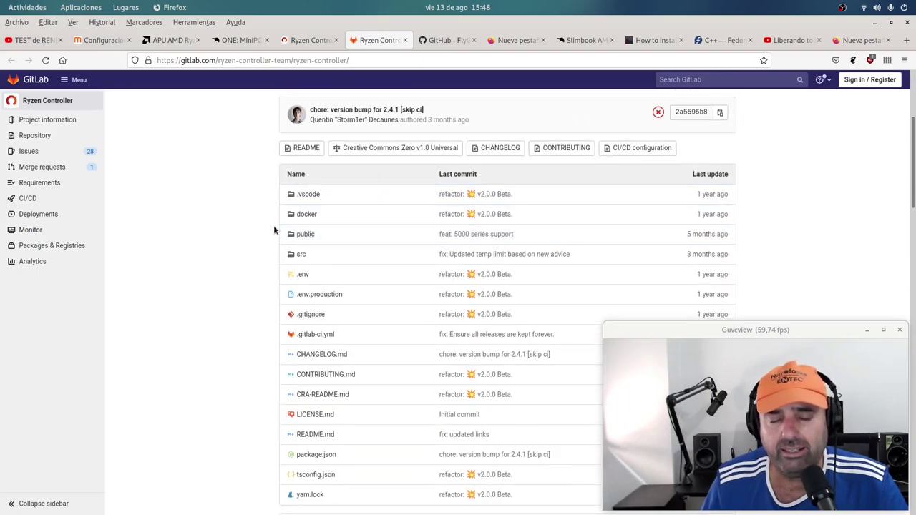
scroll(275, 230, up, 3)
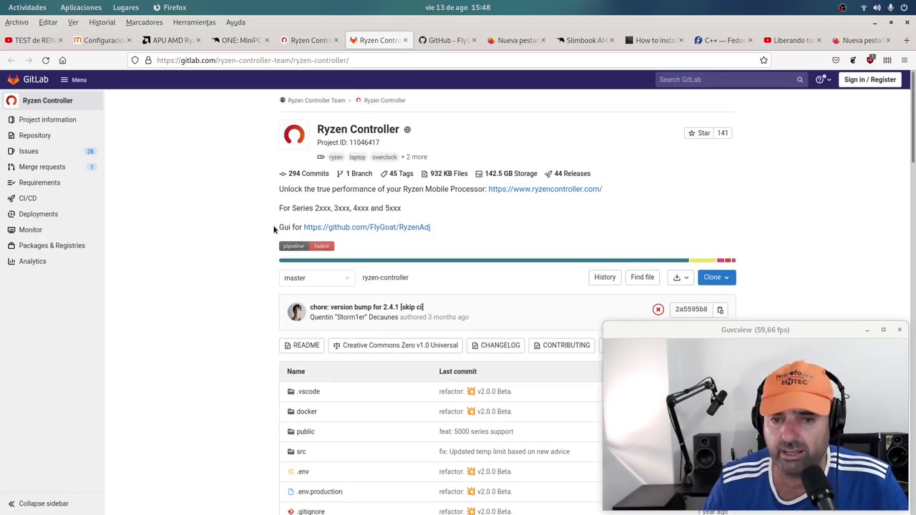
scroll(302, 319, down, 3)
scroll(302, 318, up, 2)
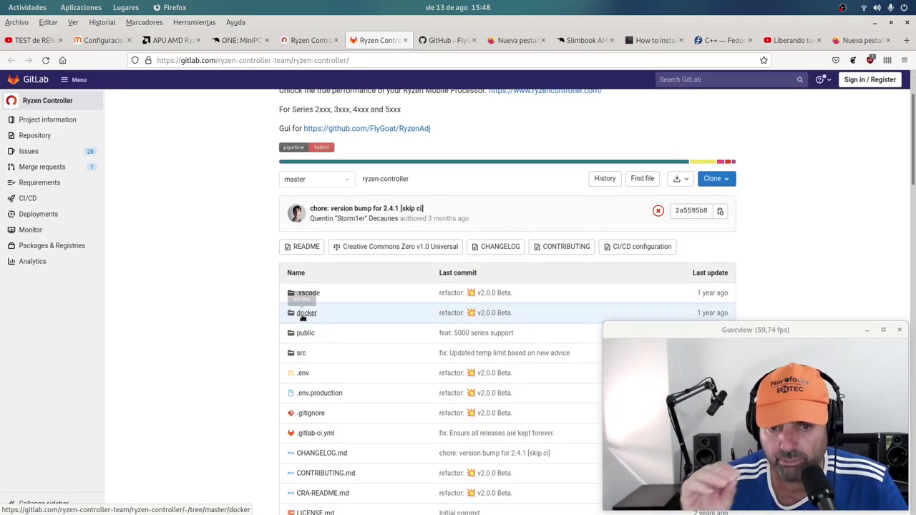
scroll(292, 306, down, 5)
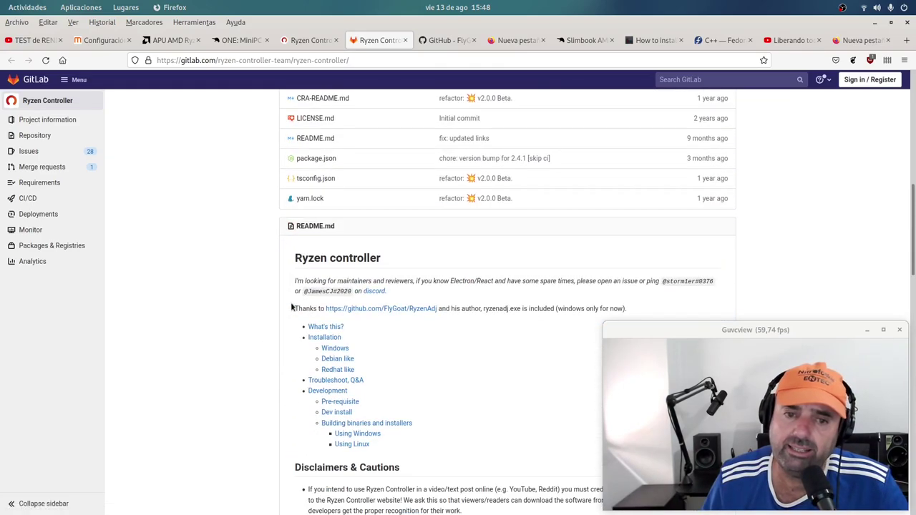
scroll(292, 307, down, 3)
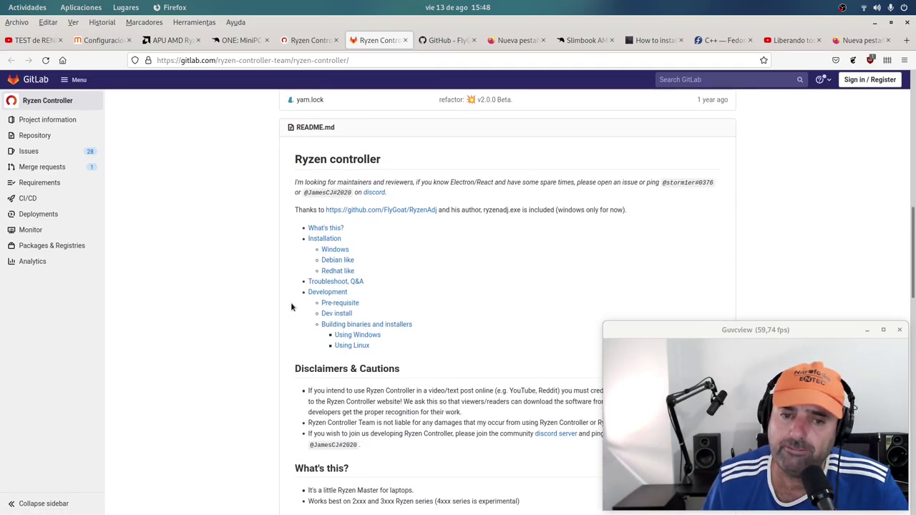
scroll(293, 307, down, 10)
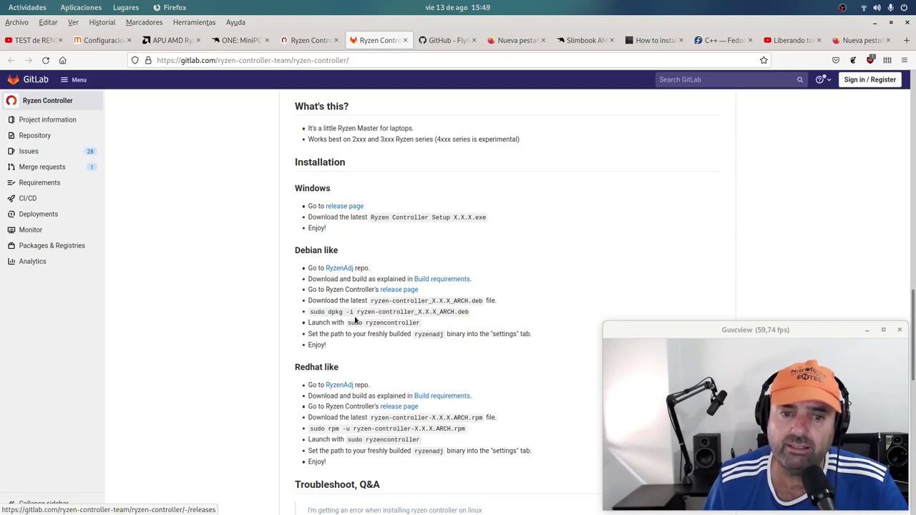
scroll(351, 324, down, 2)
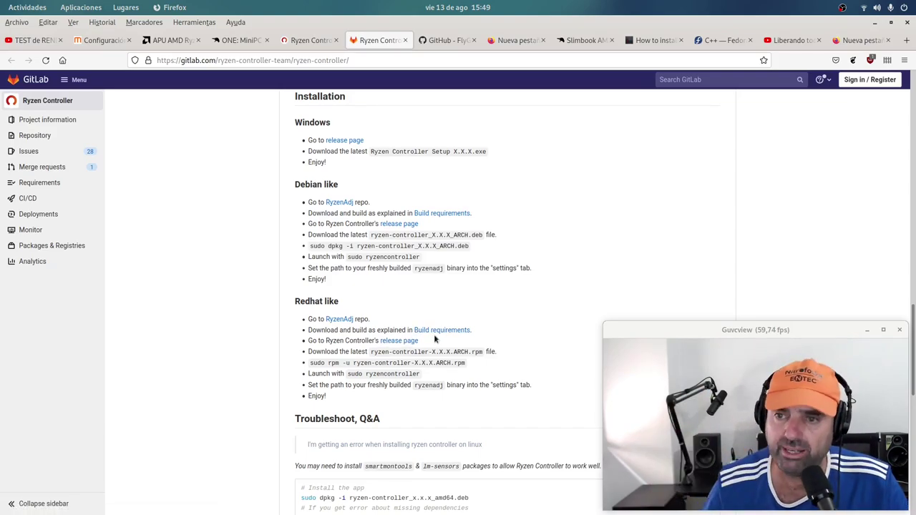
scroll(429, 345, down, 7)
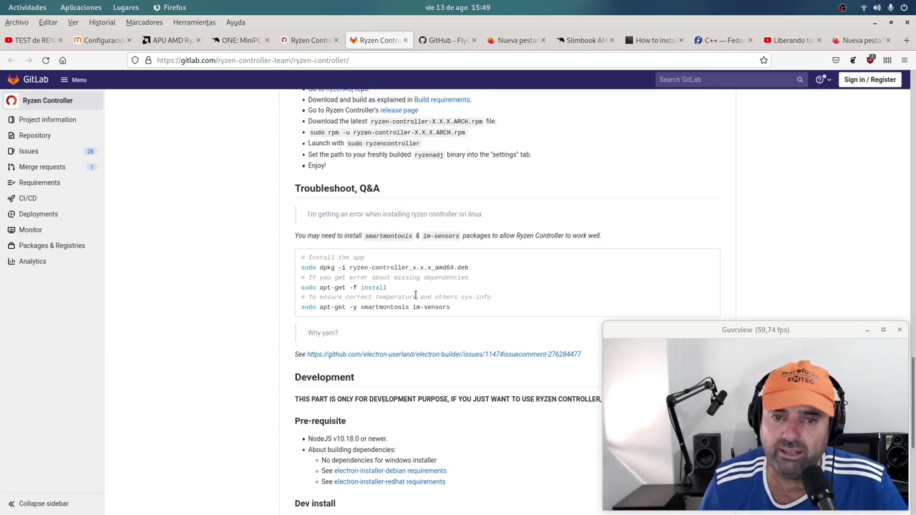
Step: Highlight the Linux troubleshooting commands in the README, especially the smartmontools and lm-sensors package installation
drag(507, 269, 308, 257)
click(514, 289)
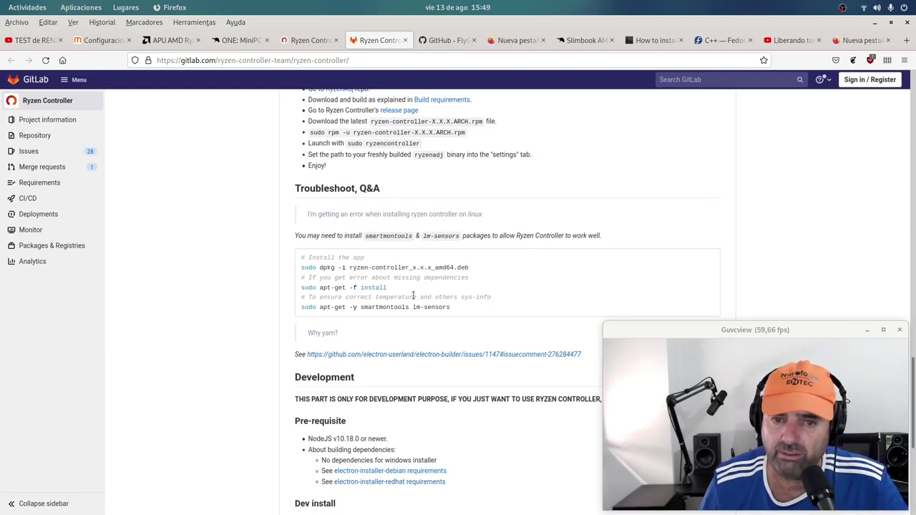
drag(466, 310, 304, 308)
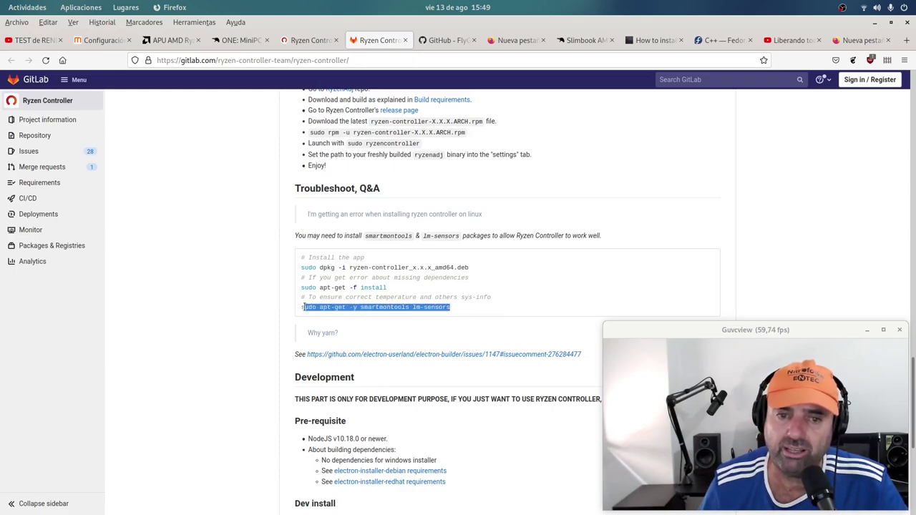
click(484, 308)
drag(472, 310, 365, 308)
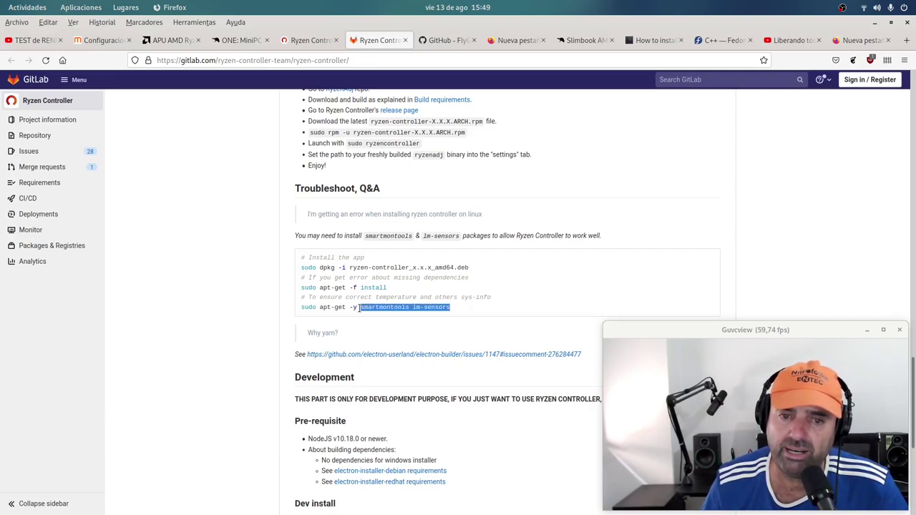
click(498, 307)
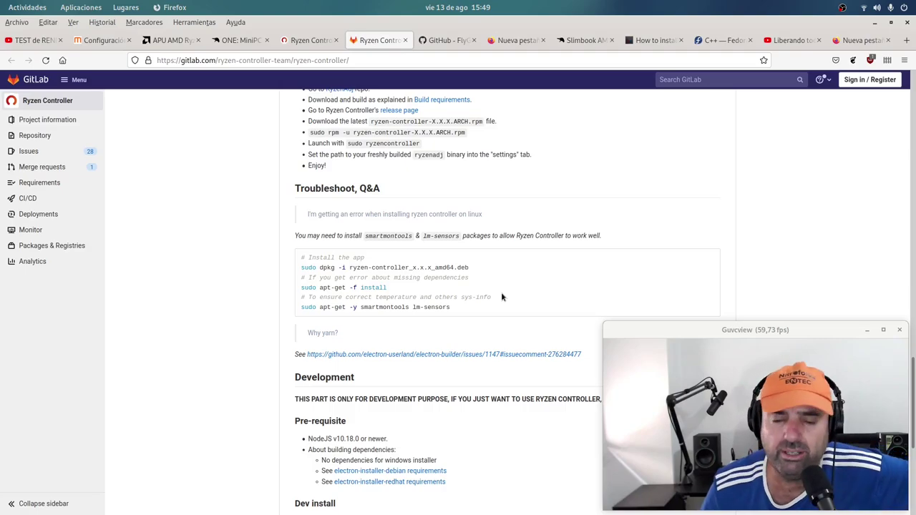
Step: Look over the README's Development and binary-building sections and return to the repository's file list
scroll(500, 307, down, 3)
scroll(453, 362, down, 3)
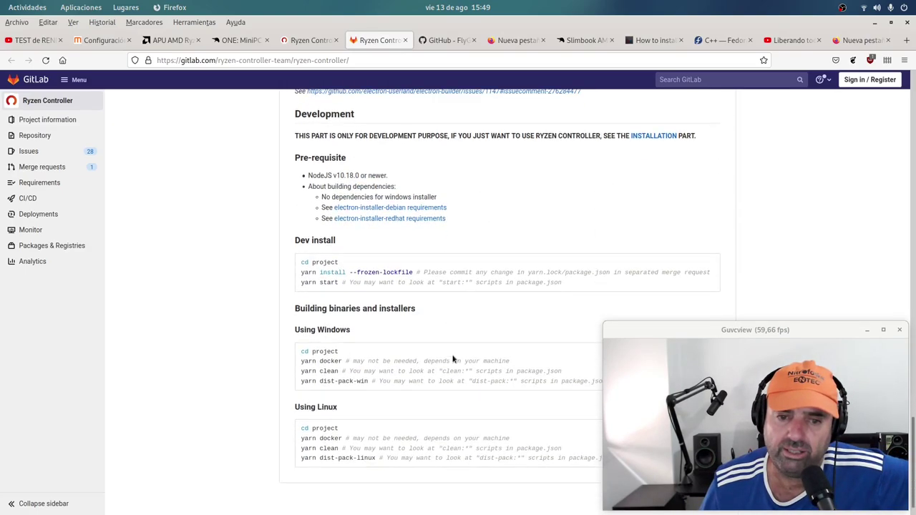
scroll(534, 363, up, 15)
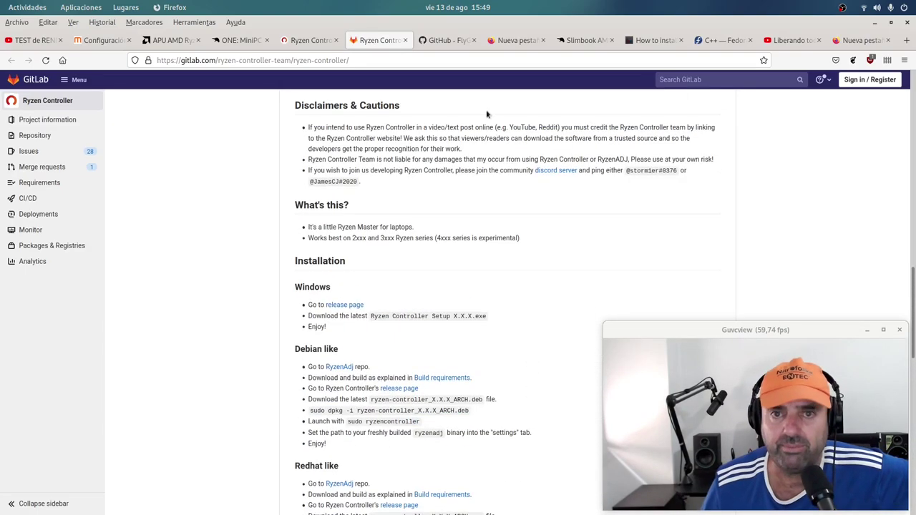
scroll(351, 280, up, 18)
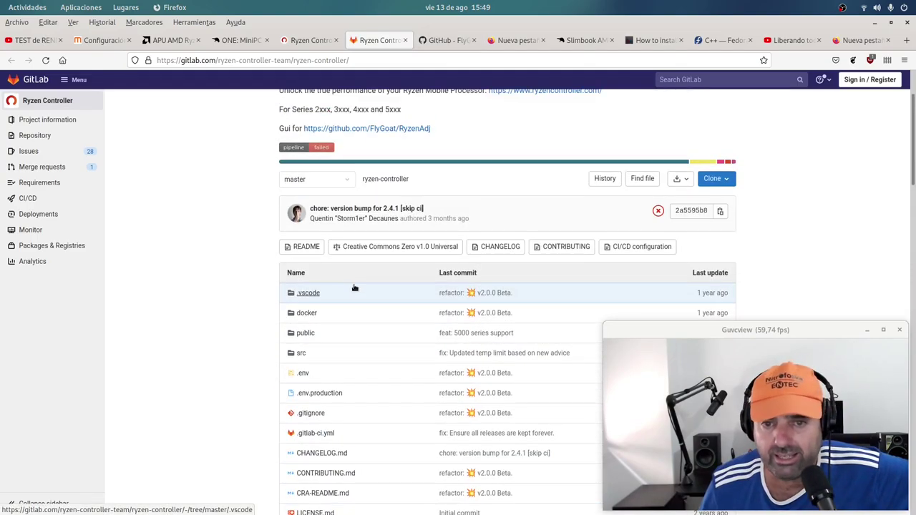
Step: Open the FlyGoat/RyzenAdj GitHub repository and review its file list, README introduction and Usage section
click(437, 40)
scroll(429, 300, up, 8)
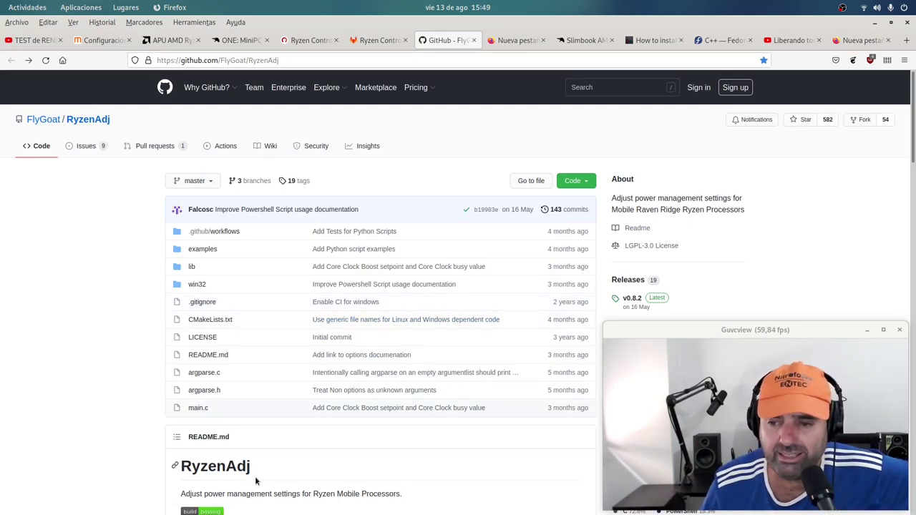
scroll(261, 465, down, 4)
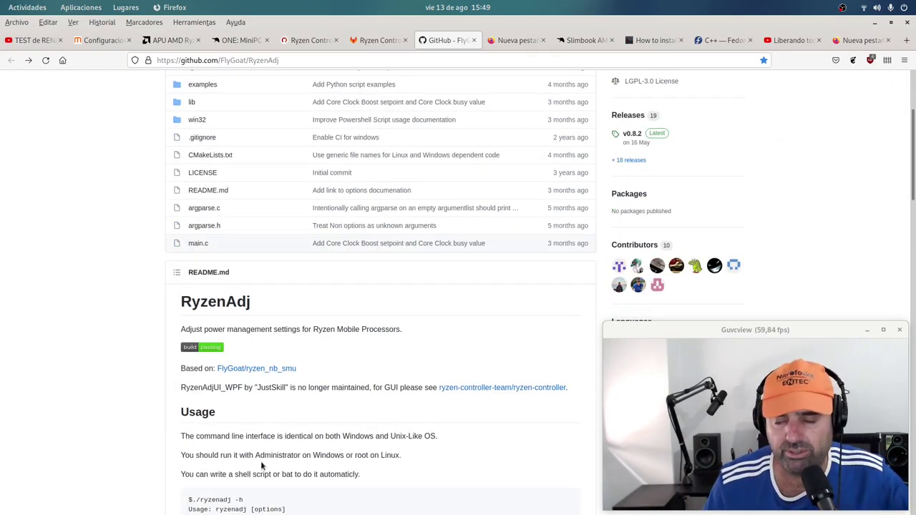
scroll(224, 446, up, 5)
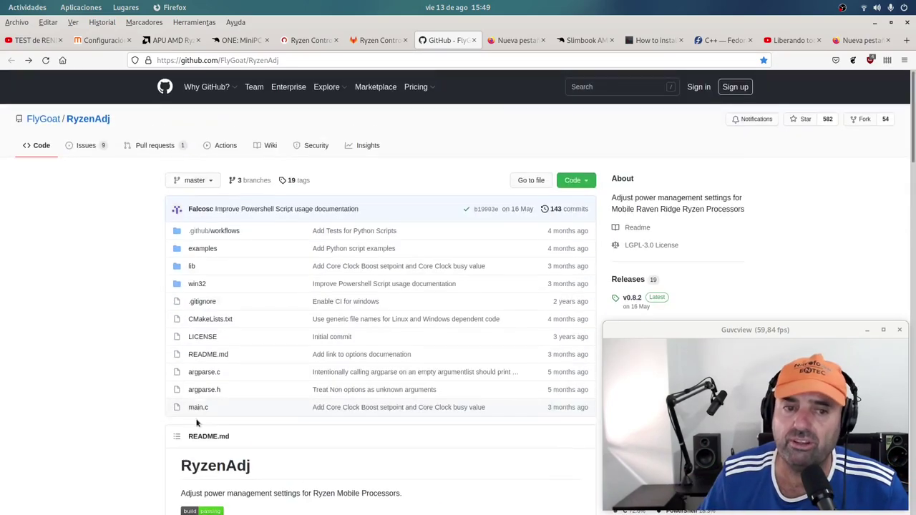
scroll(203, 403, down, 7)
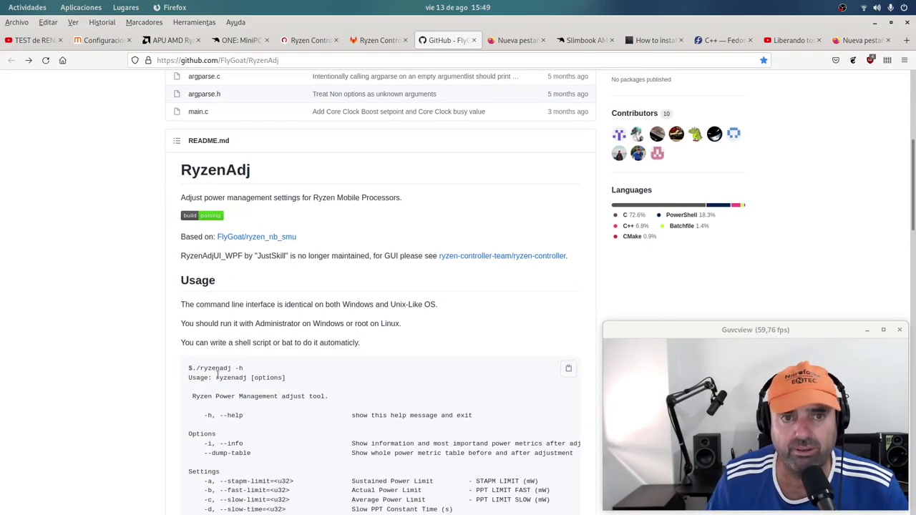
Step: Revisit the Ryzen Controller site, and examine RyzenAdj's command-line settings, installation notes and Fedora build requirements on GitHub
click(310, 40)
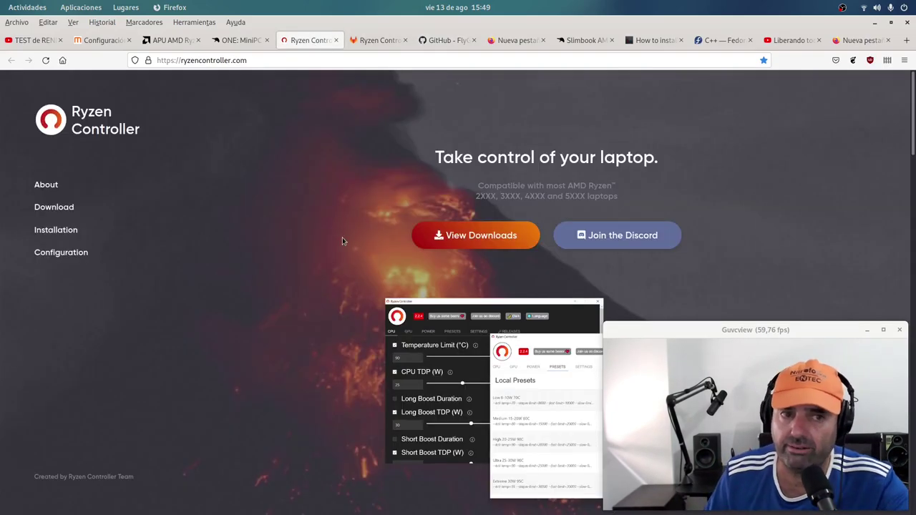
click(446, 40)
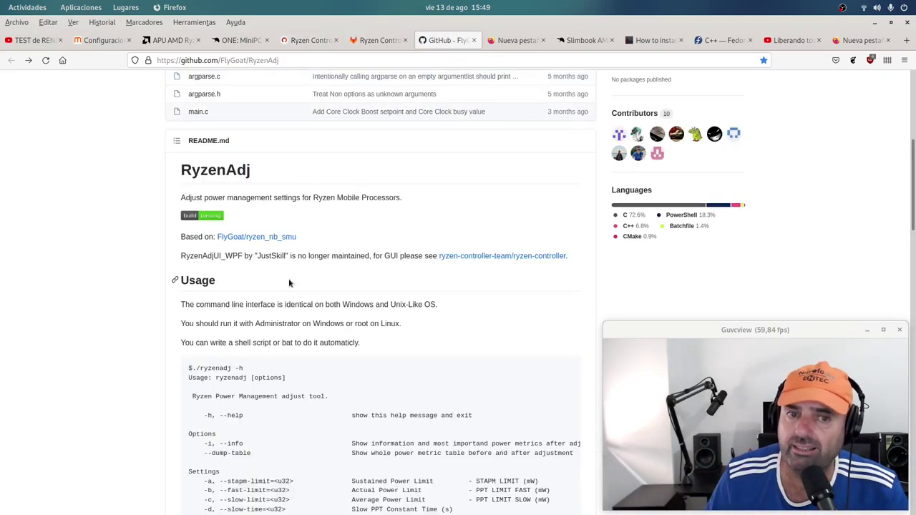
scroll(286, 293, down, 14)
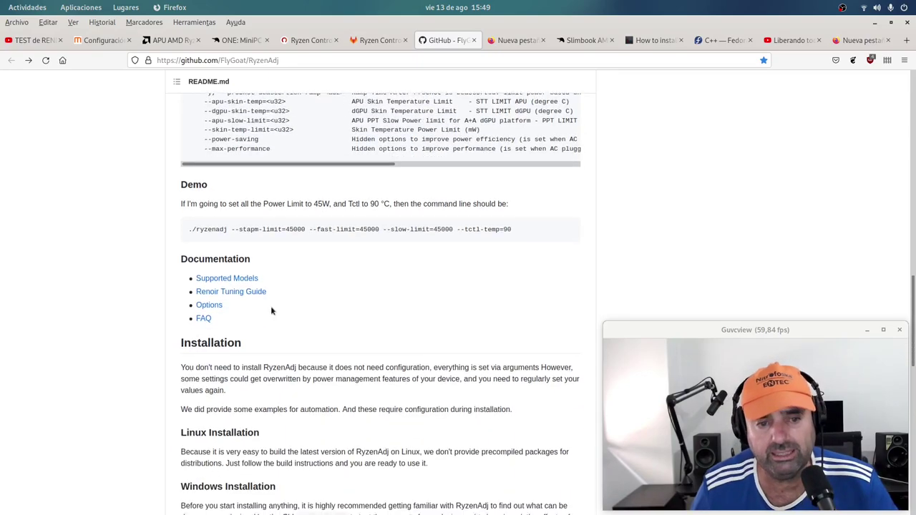
scroll(272, 311, down, 12)
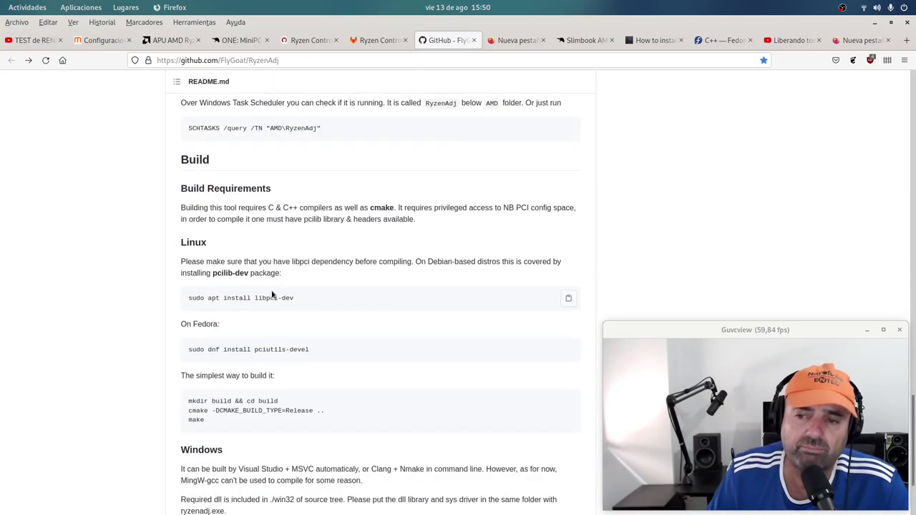
scroll(272, 294, up, 9)
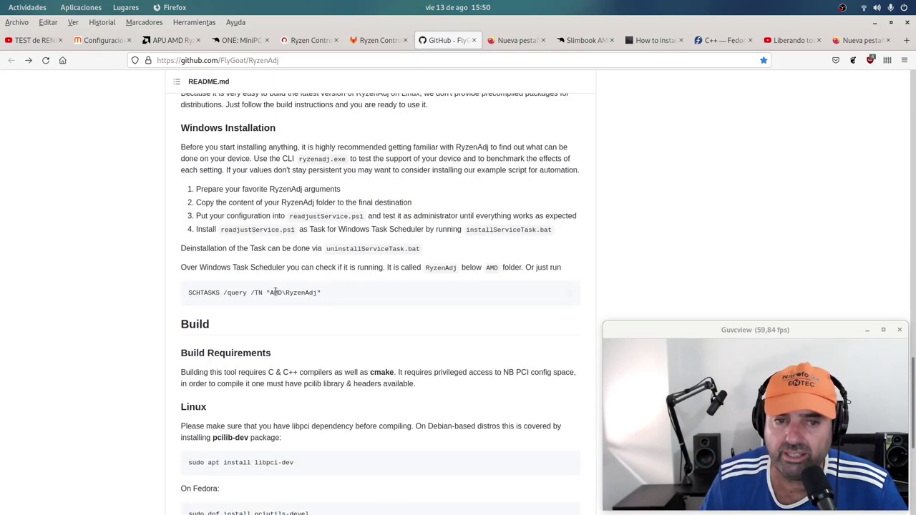
scroll(275, 294, up, 10)
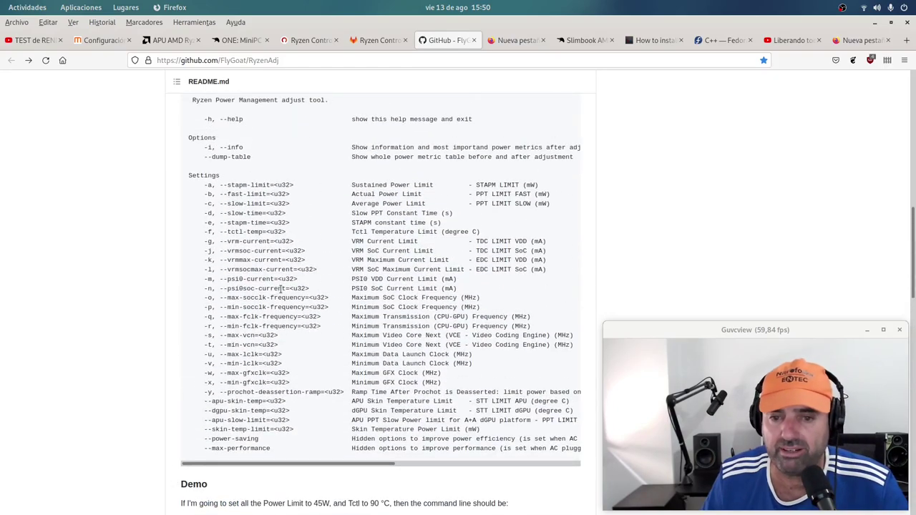
scroll(282, 288, up, 4)
Step: Open the Osradar Fedora 34/33 build tools article and highlight the command sudo dnf groupinstall "Development Tools" "Development Libraries"
click(656, 40)
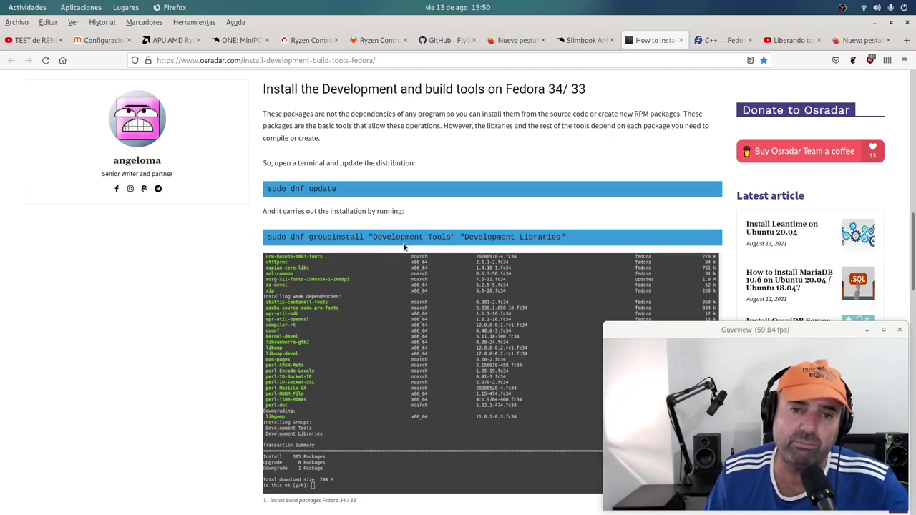
drag(592, 244, 270, 240)
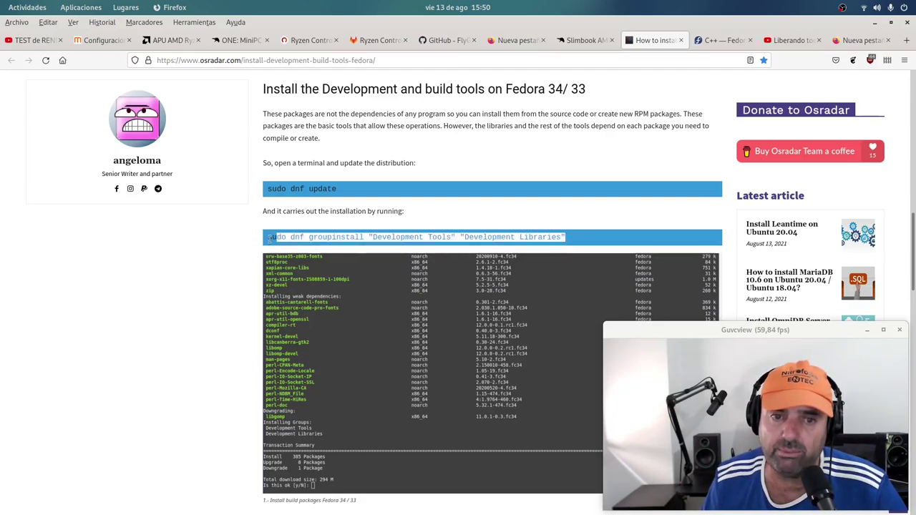
click(218, 267)
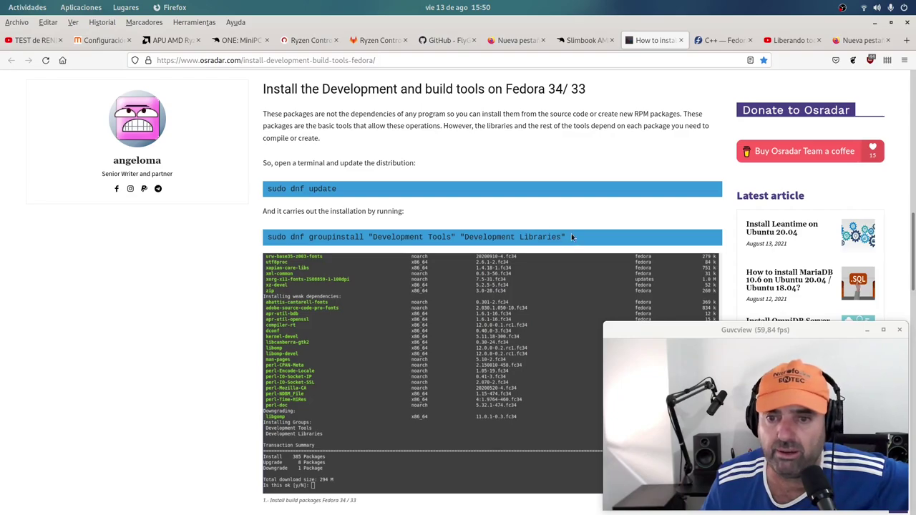
drag(572, 237, 265, 240)
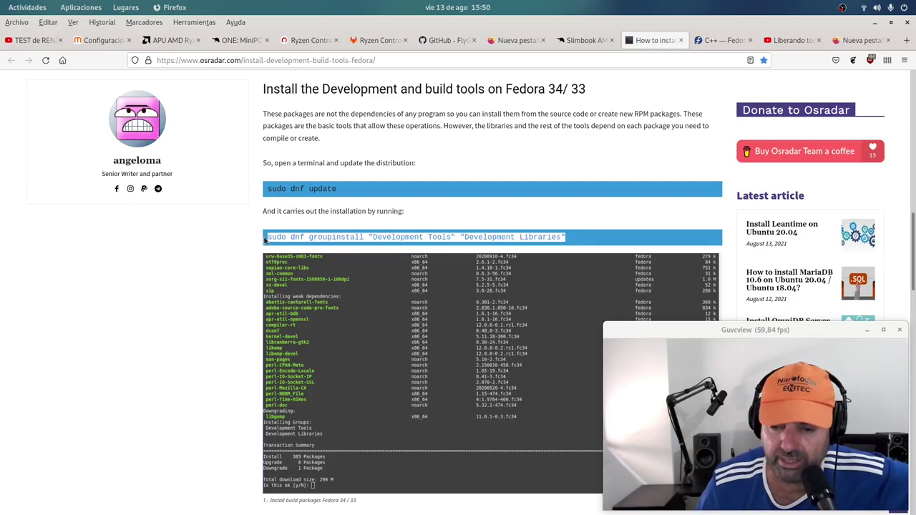
Step: Open the Fedora Developer C++ page and examine the sudo dnf install gcc-c++ command and the CLANG installation section
click(721, 43)
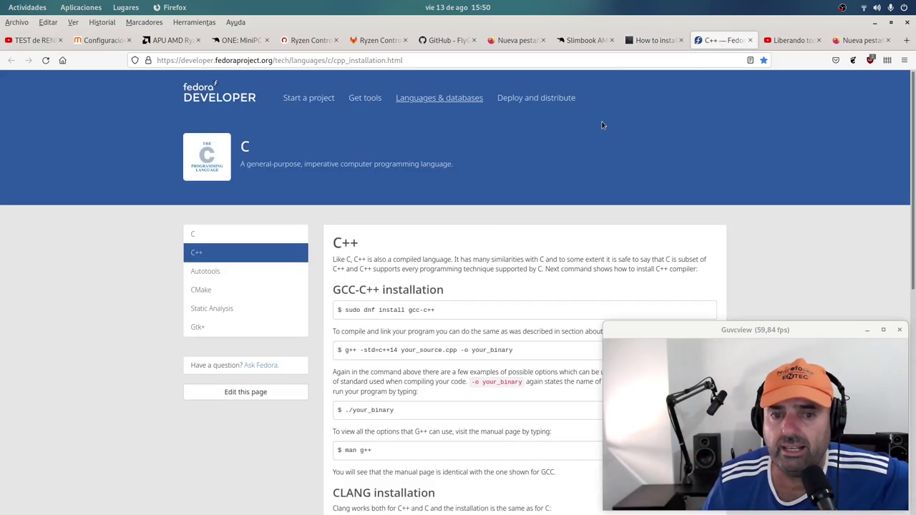
drag(463, 315, 332, 313)
click(461, 312)
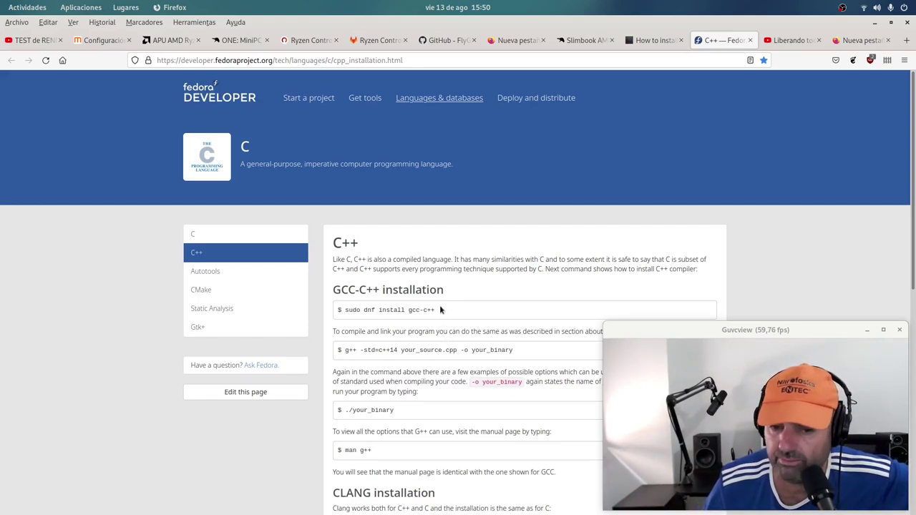
drag(456, 309, 405, 310)
triple_click(467, 313)
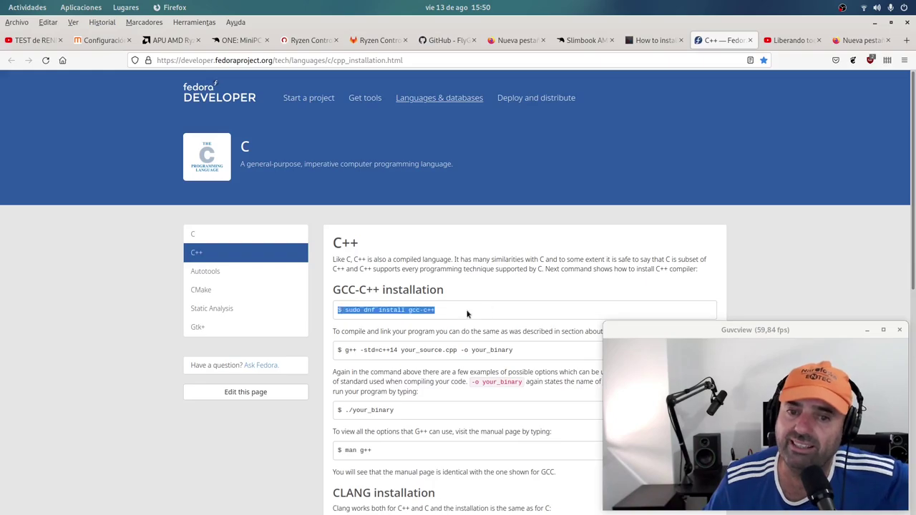
click(462, 315)
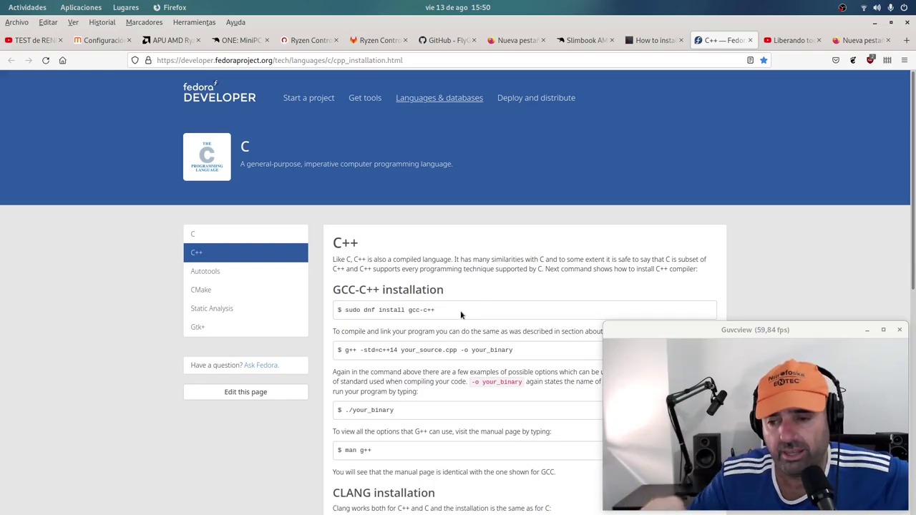
scroll(442, 310, down, 5)
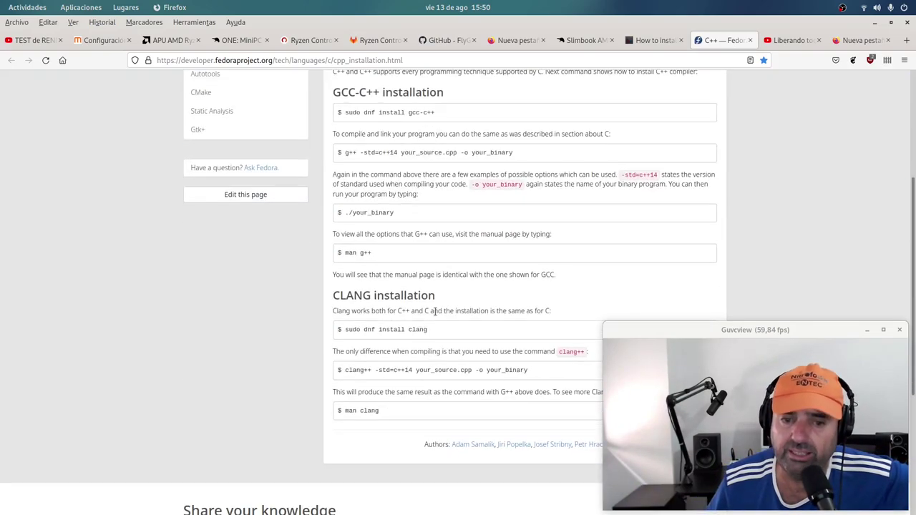
scroll(435, 312, up, 5)
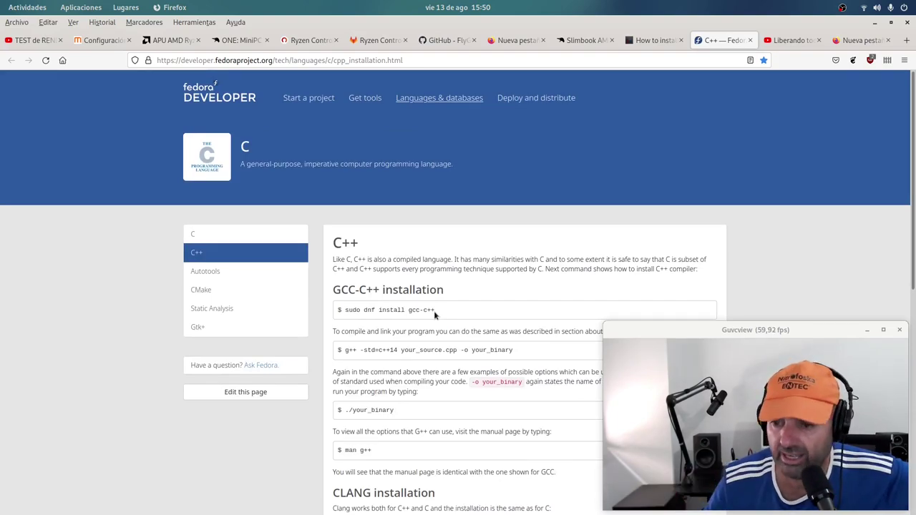
scroll(454, 323, down, 1)
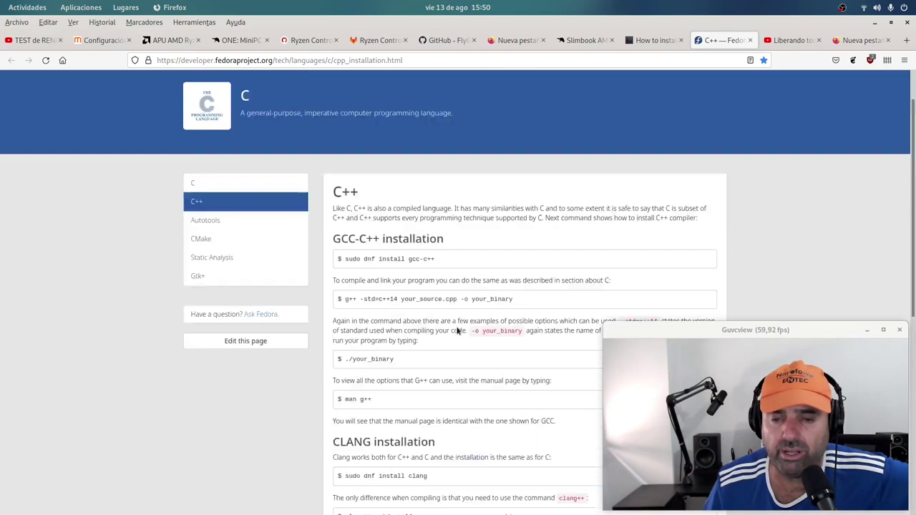
scroll(456, 328, up, 1)
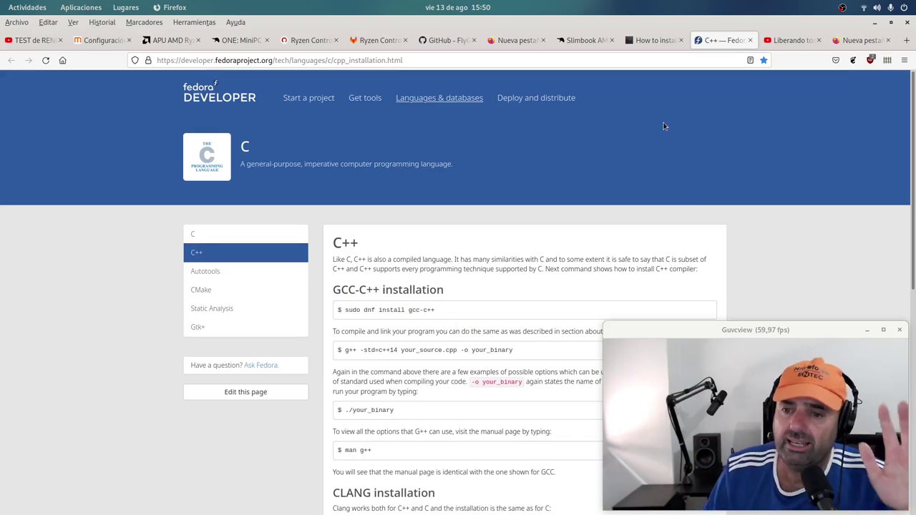
Step: Revisit the RyzenAdj GitHub page and Ryzen Controller's GitLab project, and look over the interface screenshots on the Ryzen Controller site
click(451, 41)
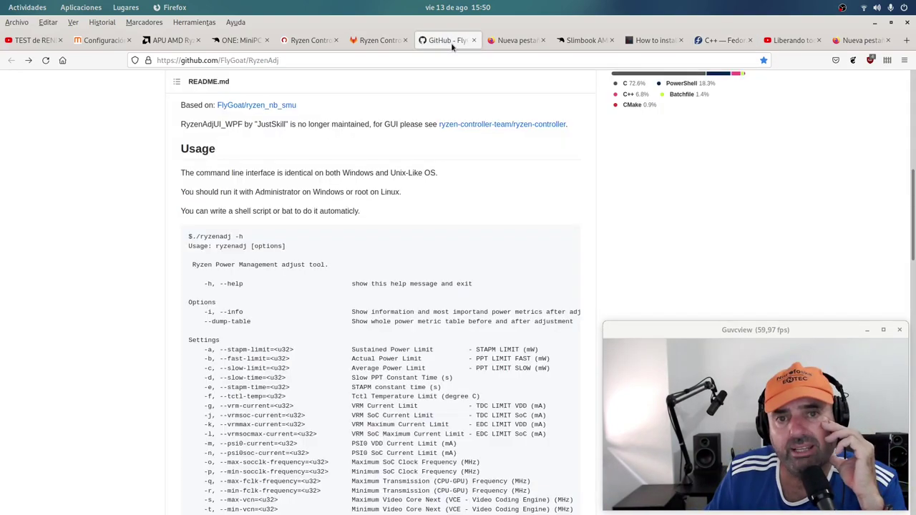
click(378, 41)
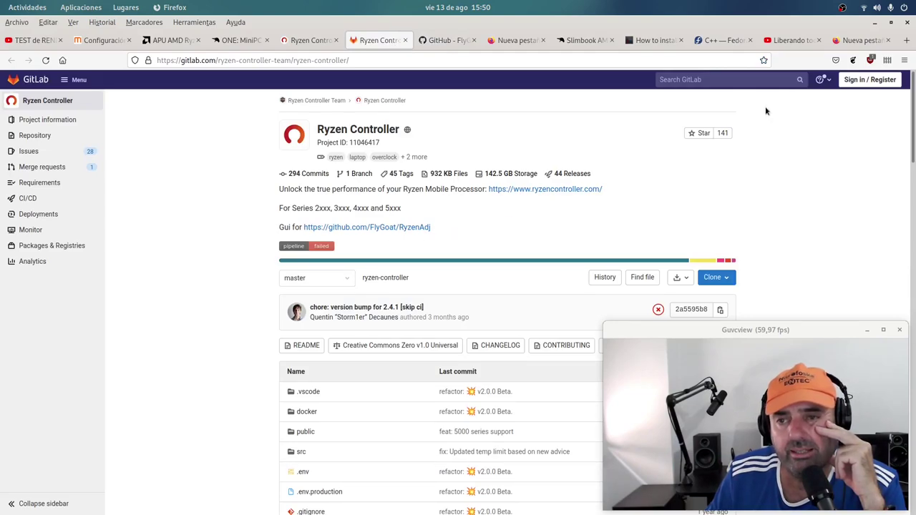
click(459, 40)
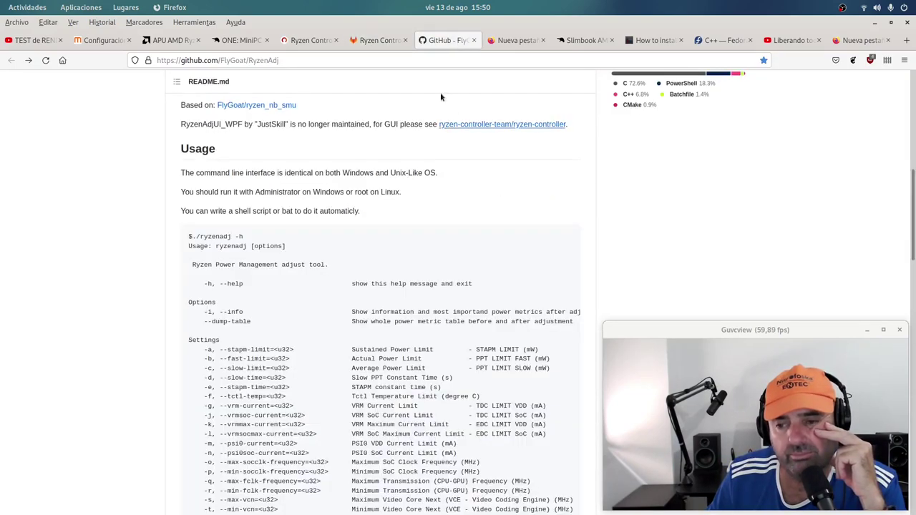
click(312, 41)
scroll(323, 233, down, 4)
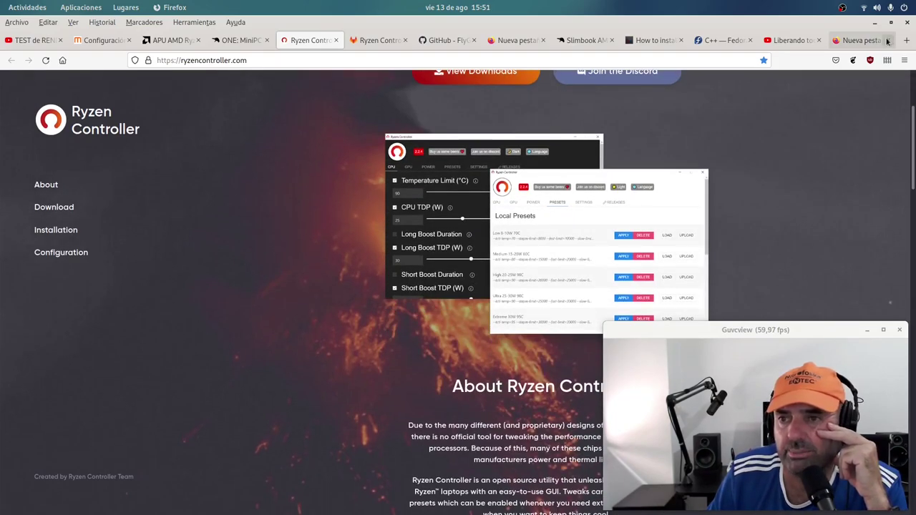
Step: Clear the browser and file manager off the desktop, search the installed applications for "ry" and launch Ryzen Controller
key(ctrl+alt+Right)
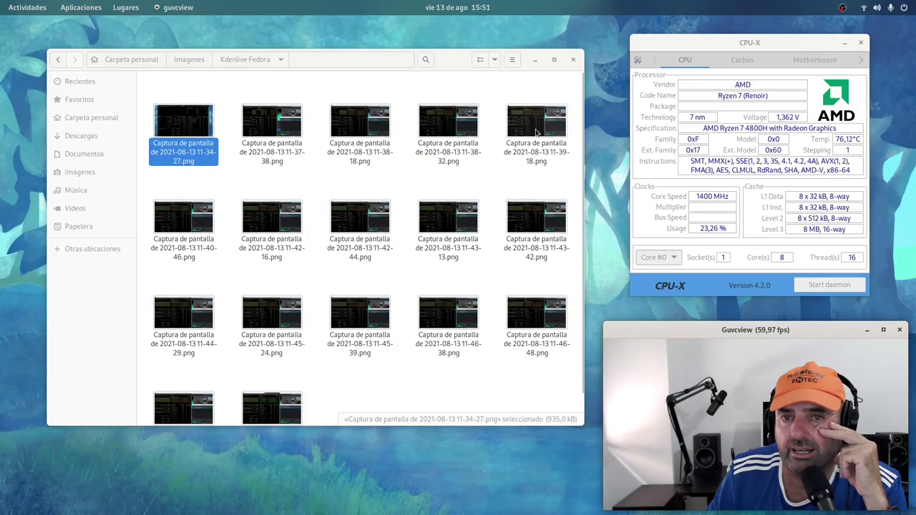
click(533, 60)
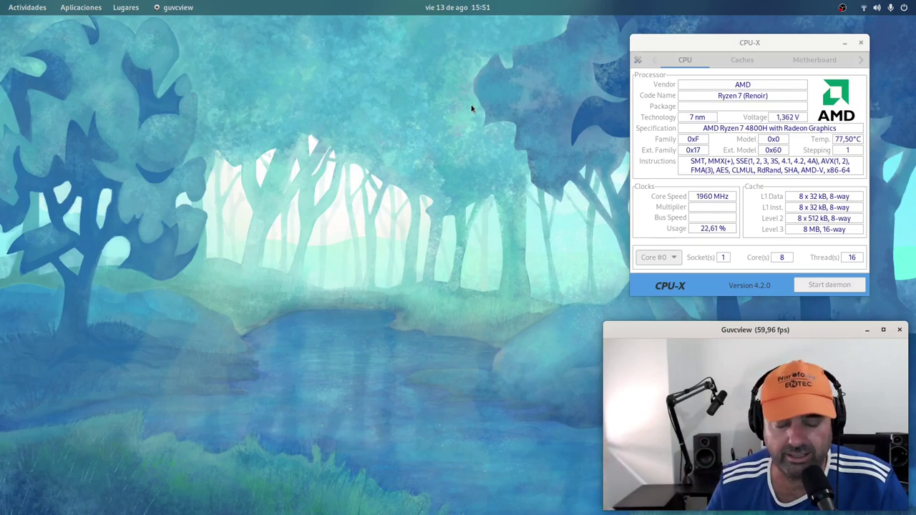
click(27, 8)
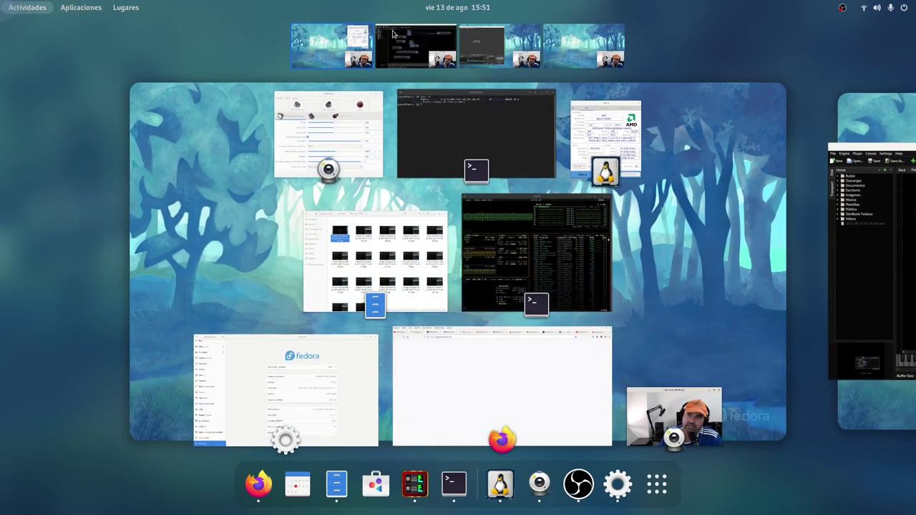
click(12, 8)
mouse_move(1, 1)
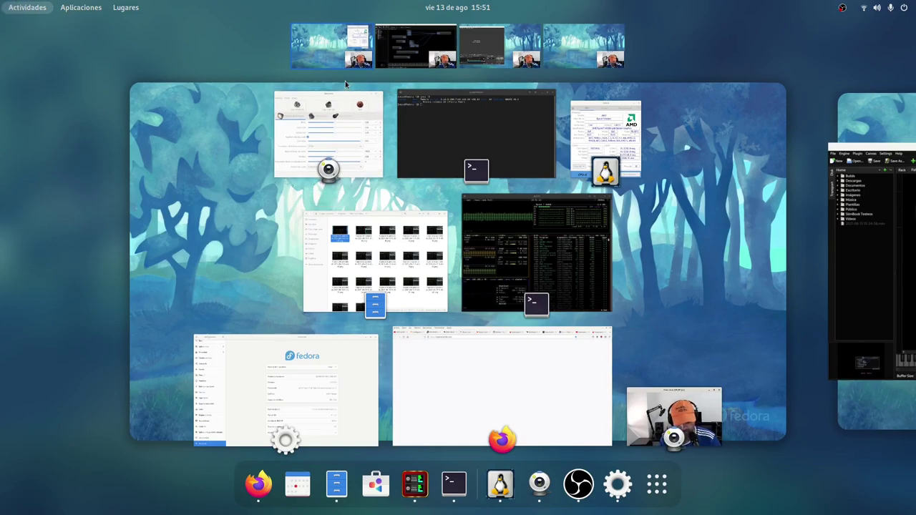
text(ry)
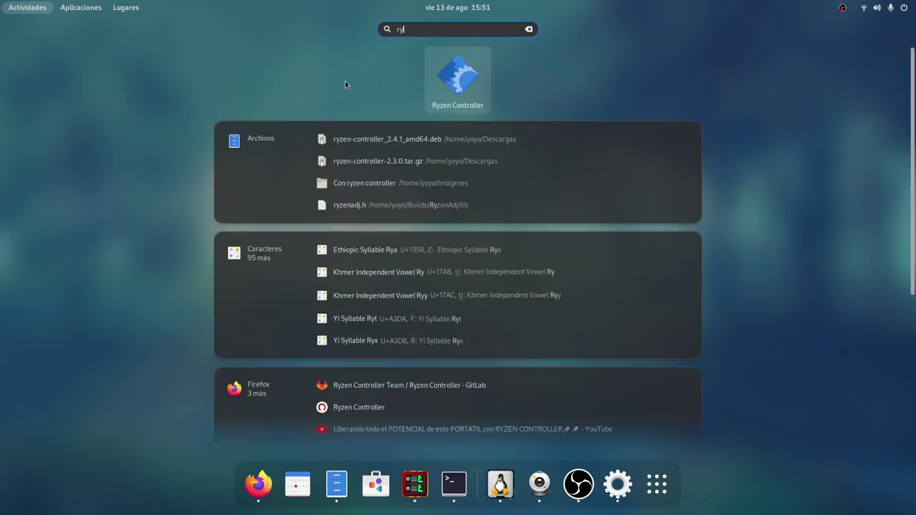
click(454, 79)
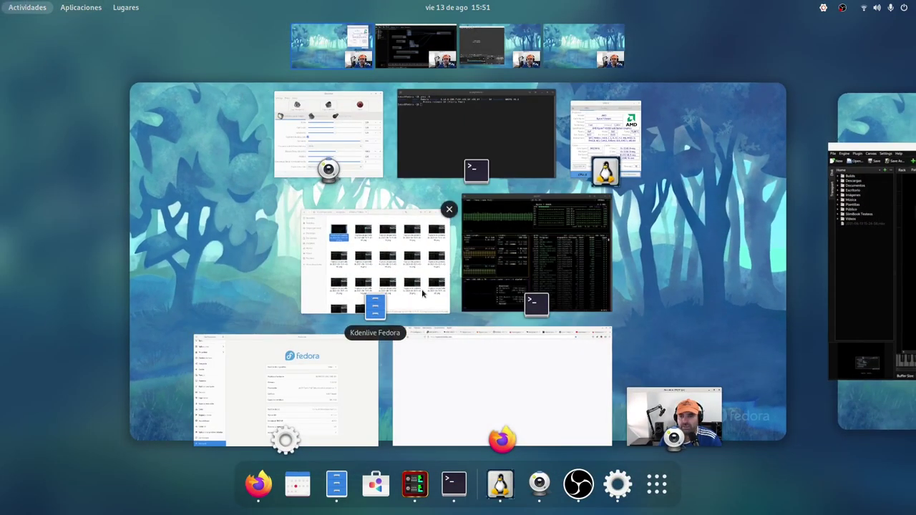
click(372, 32)
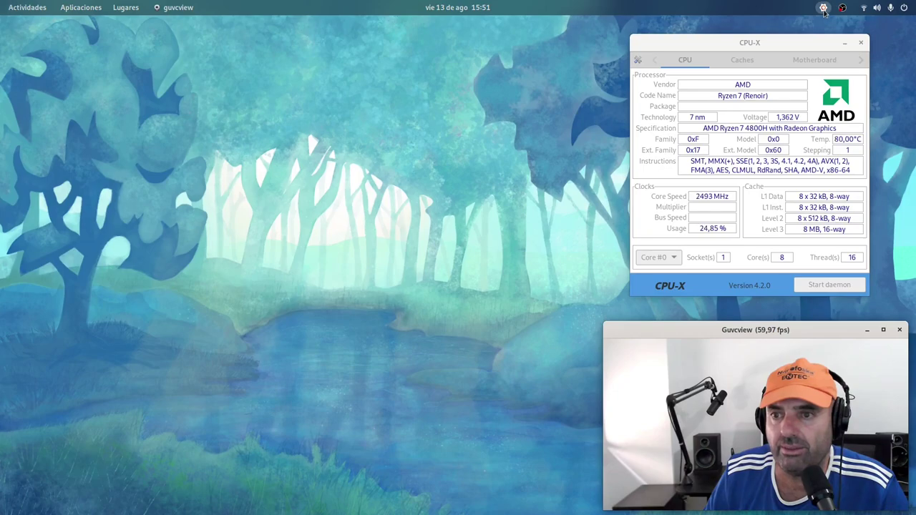
Step: Arrange the CPU-X and Ryzen Controller windows side by side on the desktop so neither covers the other
drag(772, 42, 359, 46)
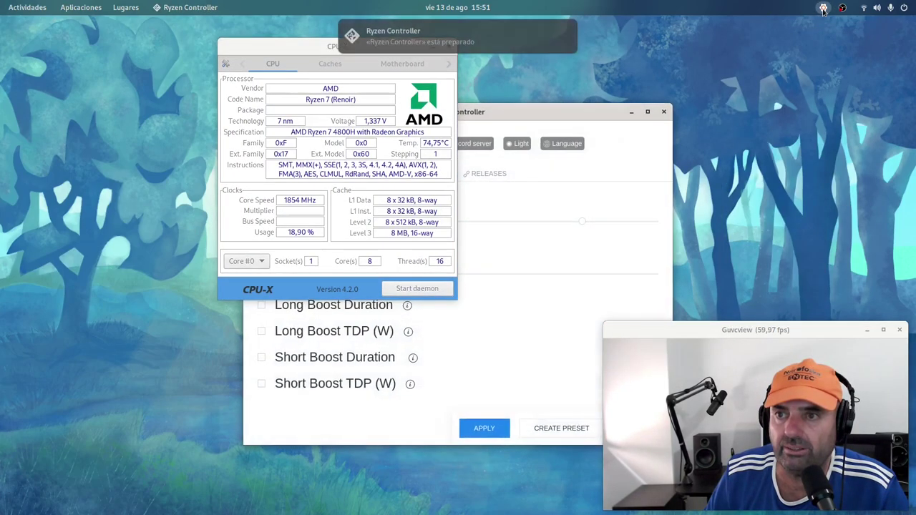
click(823, 9)
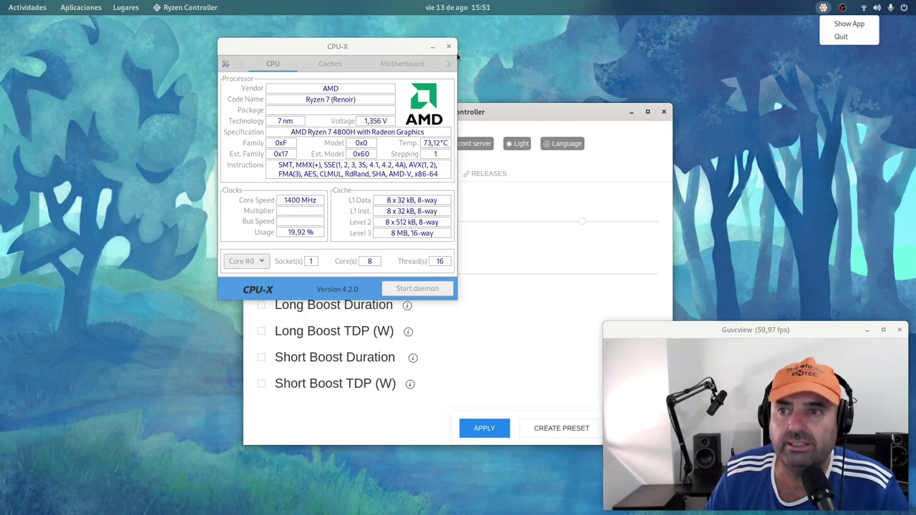
drag(531, 107, 355, 160)
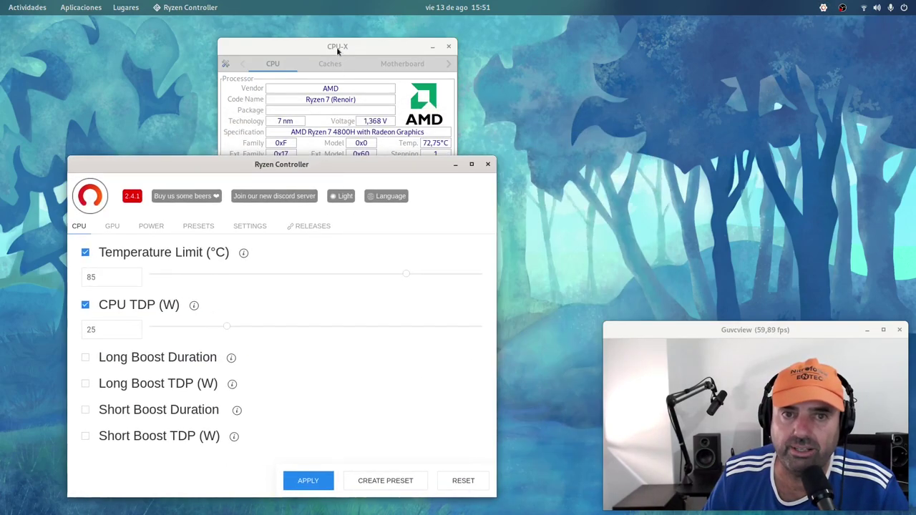
drag(340, 47, 708, 57)
drag(355, 165, 356, 84)
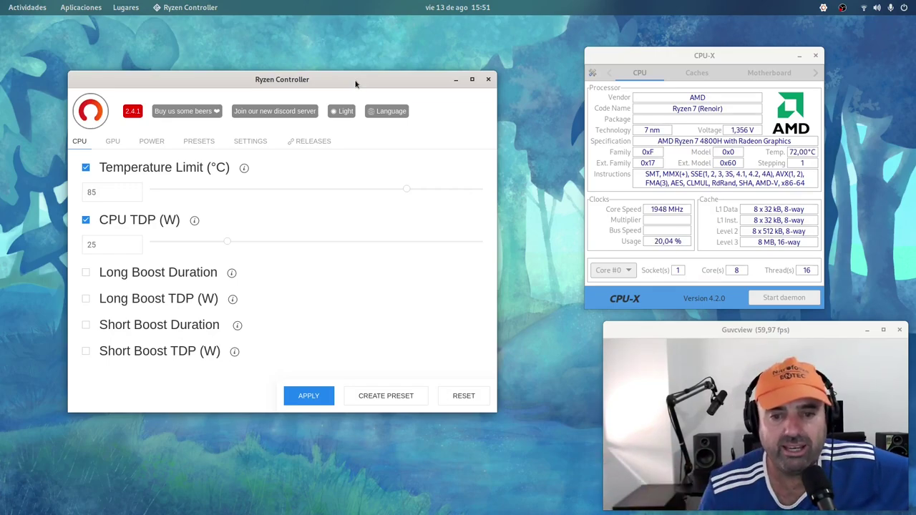
Step: Reset the Ryzen Controller settings and reposition its window closer to CPU-X
click(458, 398)
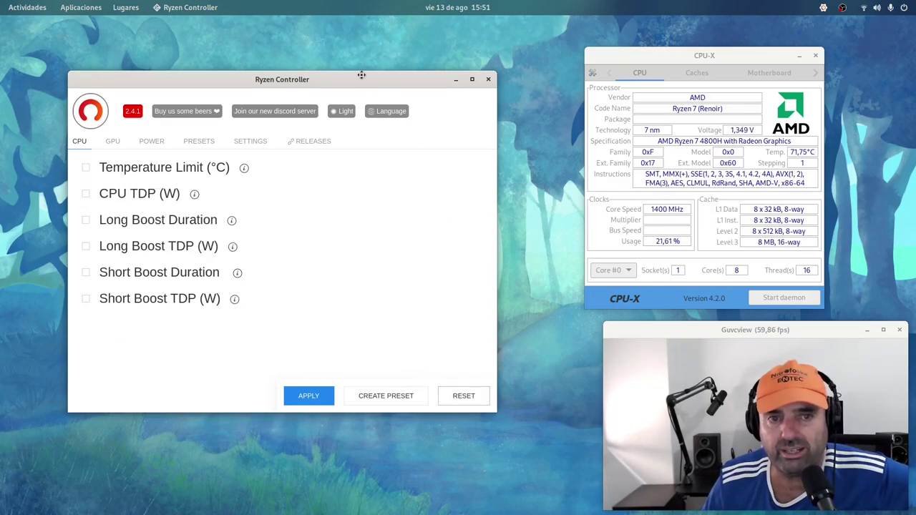
drag(363, 79, 377, 80)
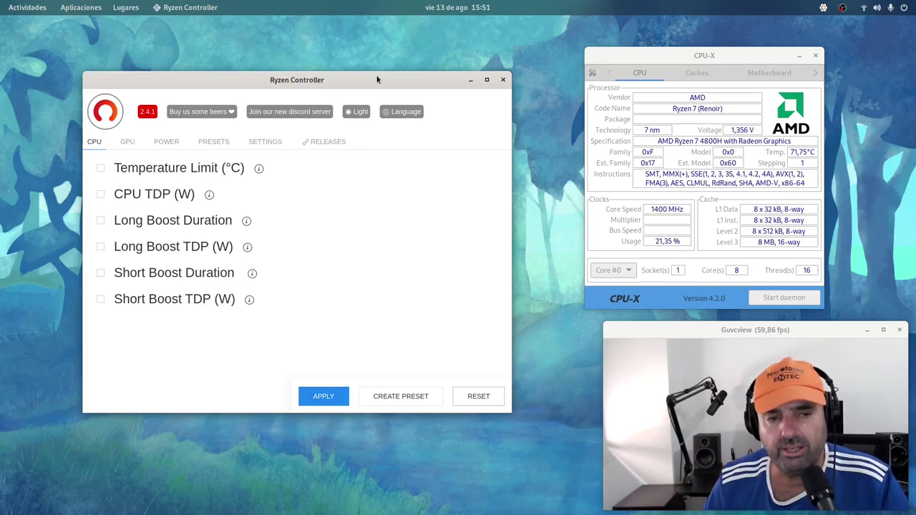
drag(305, 81, 348, 80)
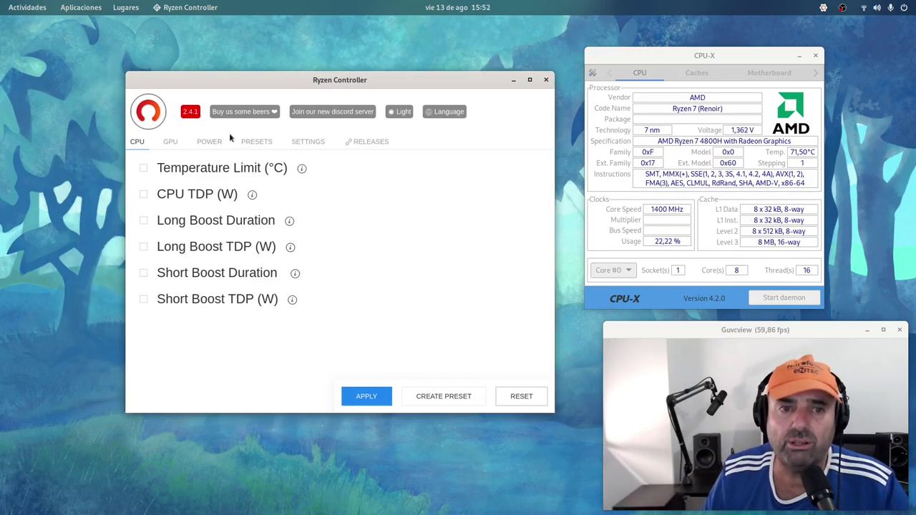
Step: Enable the CPU Temperature Limit at 85 °C and the CPU TDP limit, setting the TDP to 17 W
click(182, 173)
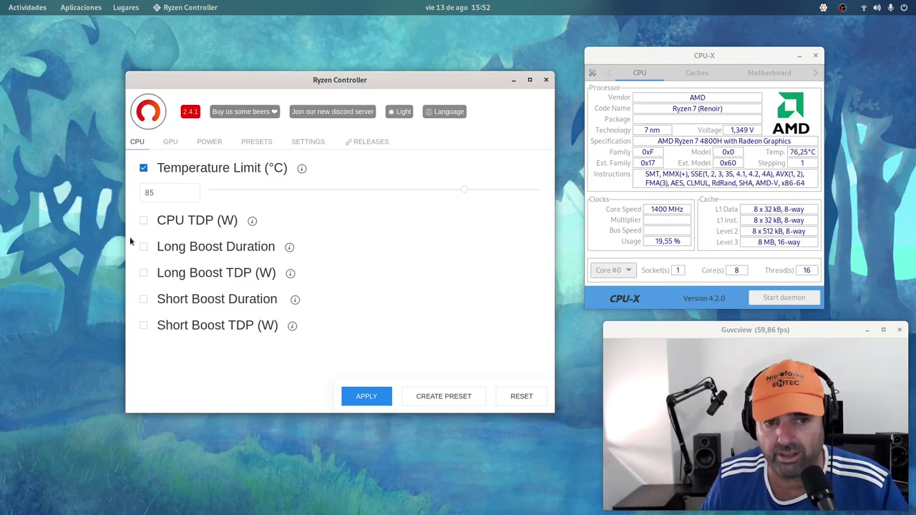
click(175, 223)
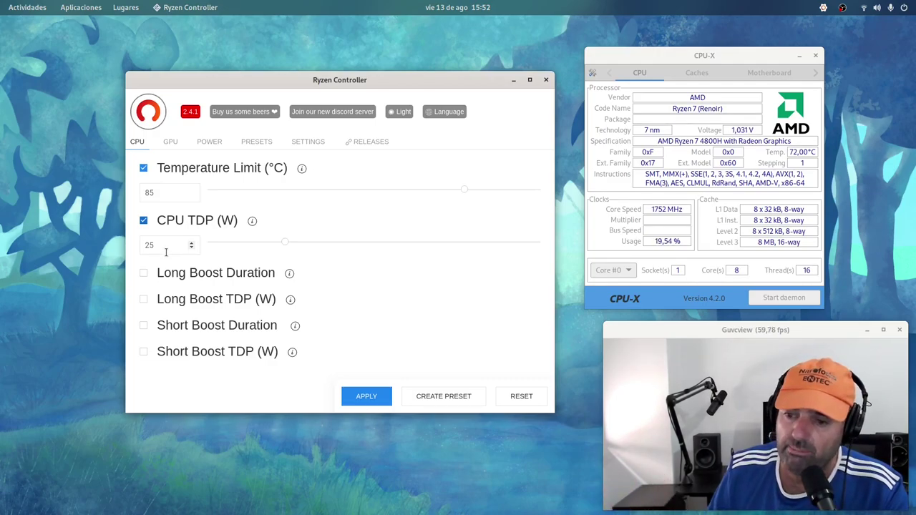
click(191, 248)
click(192, 247)
click(191, 248)
click(192, 248)
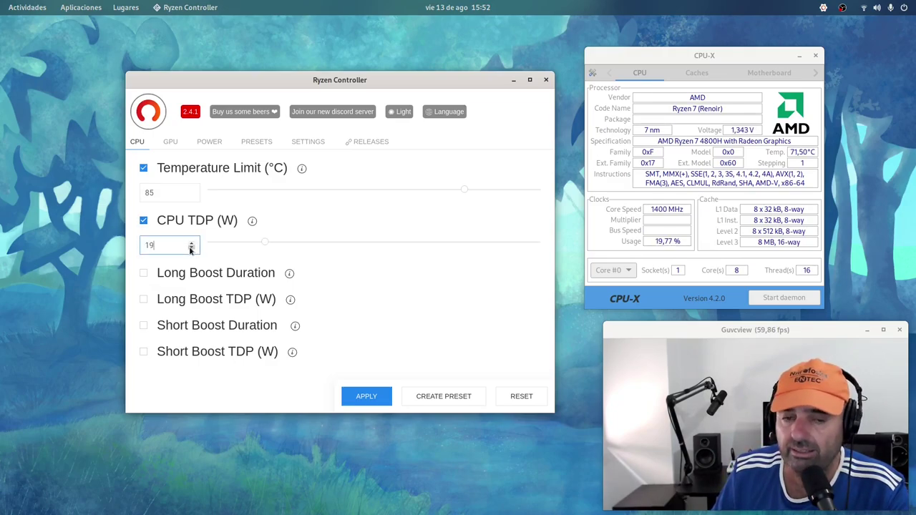
click(191, 248)
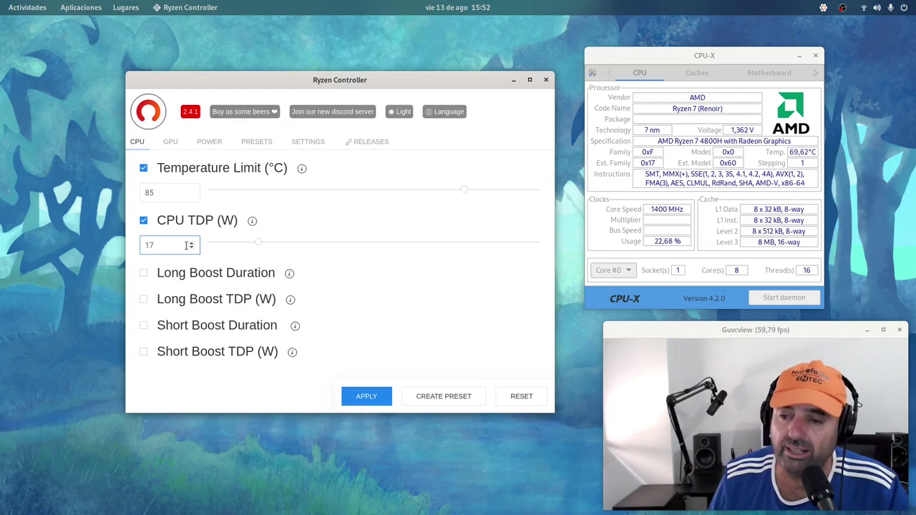
Step: Check the Long Boost Duration option, leaving it disabled, and view the Vega iGPU and Infinity Fabric frequency settings
click(143, 275)
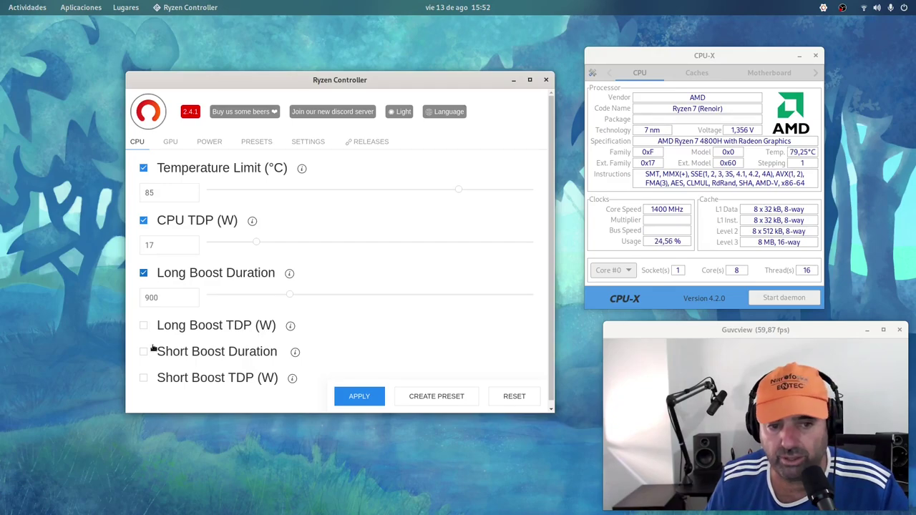
click(144, 275)
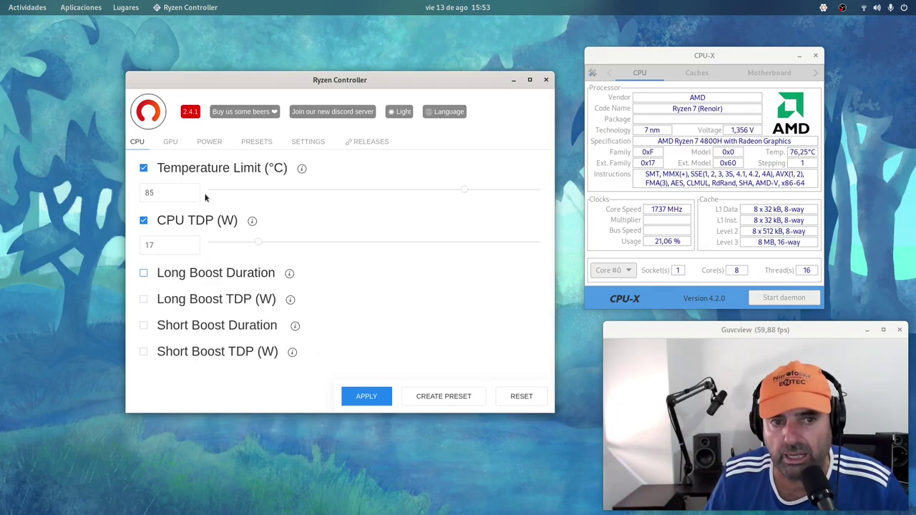
click(172, 142)
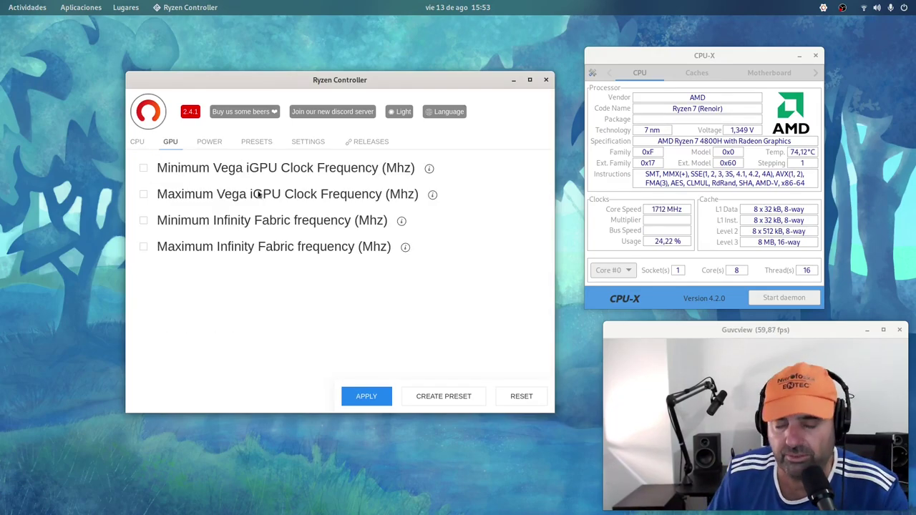
click(141, 143)
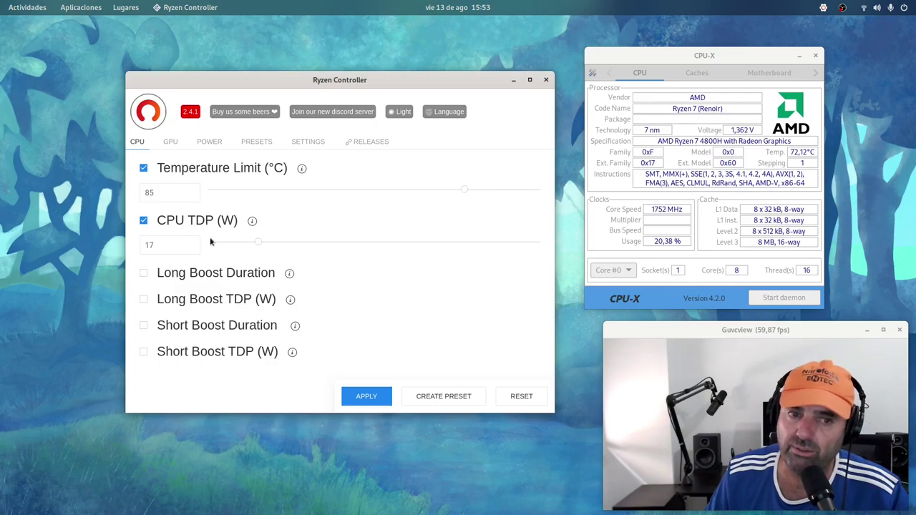
Step: Enable the VRM Current limit at 45 A in the power settings
click(209, 141)
click(194, 198)
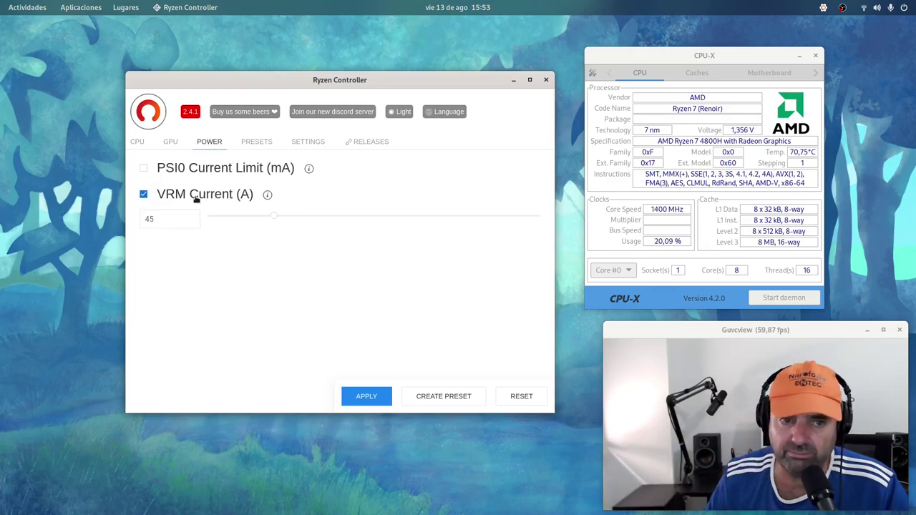
Step: Review the saved local presets Medio, Alto and Bajo2 alongside the current CPU limits
click(257, 145)
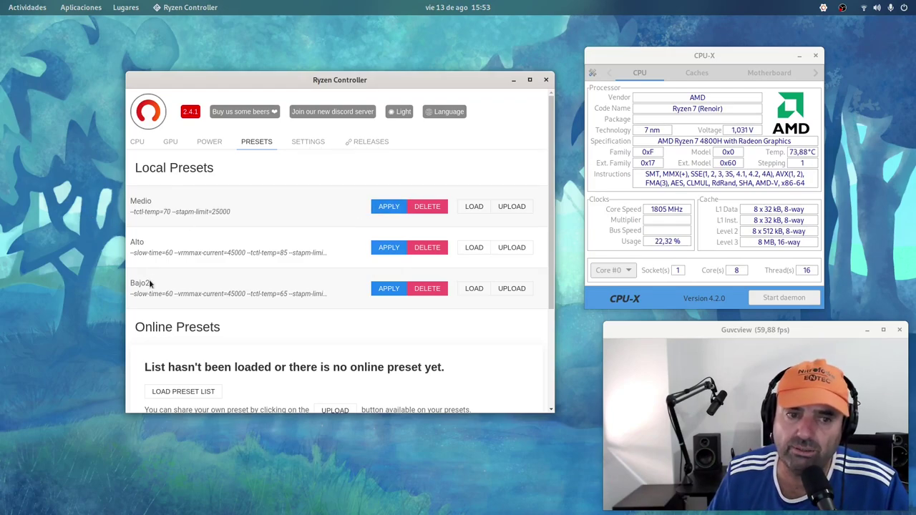
click(137, 142)
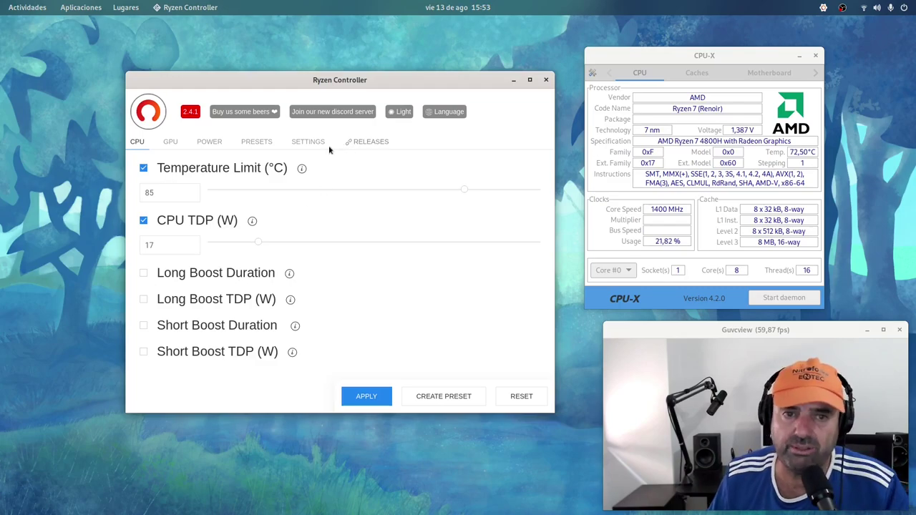
click(259, 145)
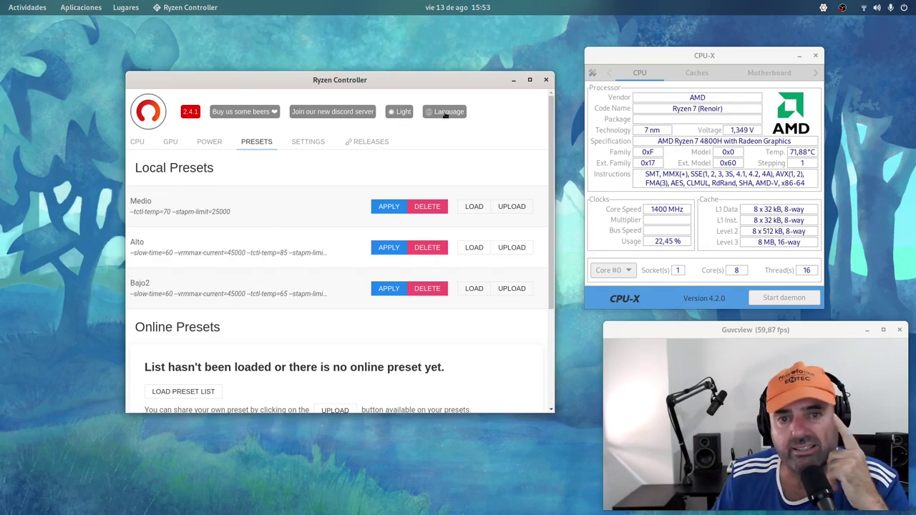
Step: Set the RyzenAdj binary path to the ryzen-controller program in /opt/Ryzen Controller
click(310, 146)
scroll(315, 172, down, 1)
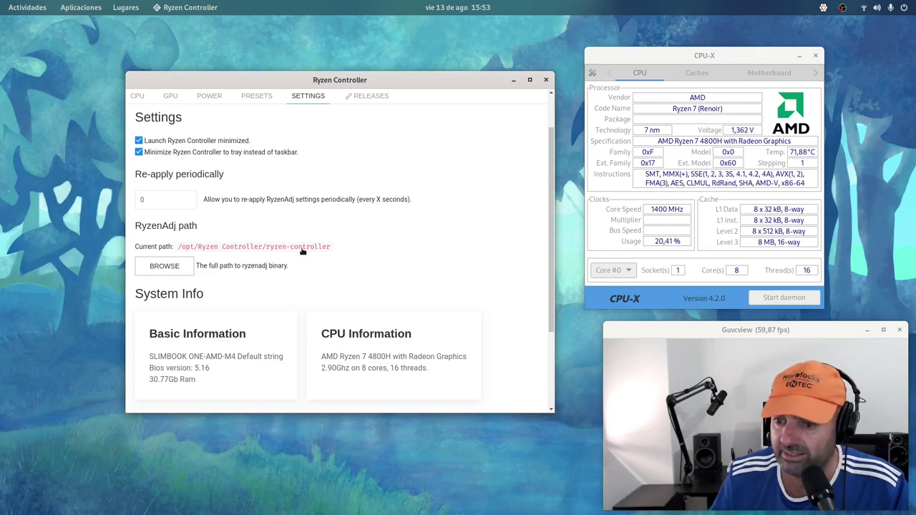
click(165, 267)
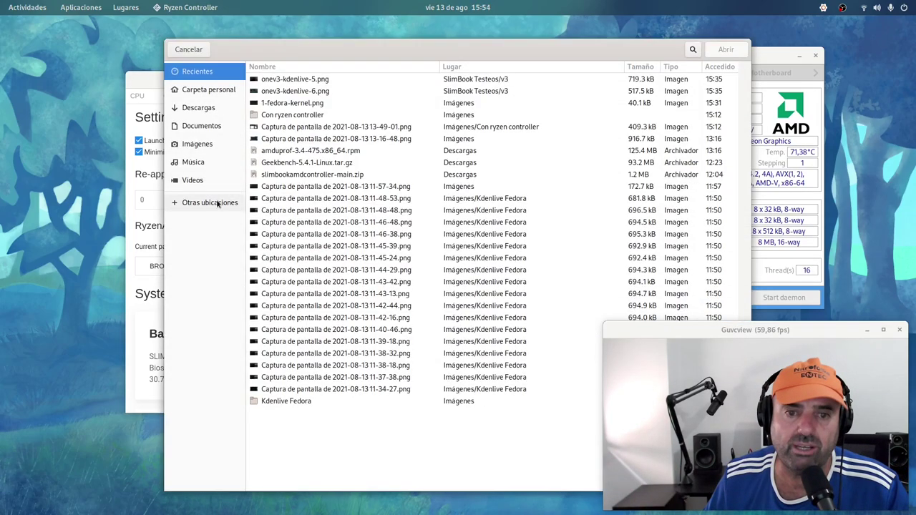
click(219, 203)
click(282, 87)
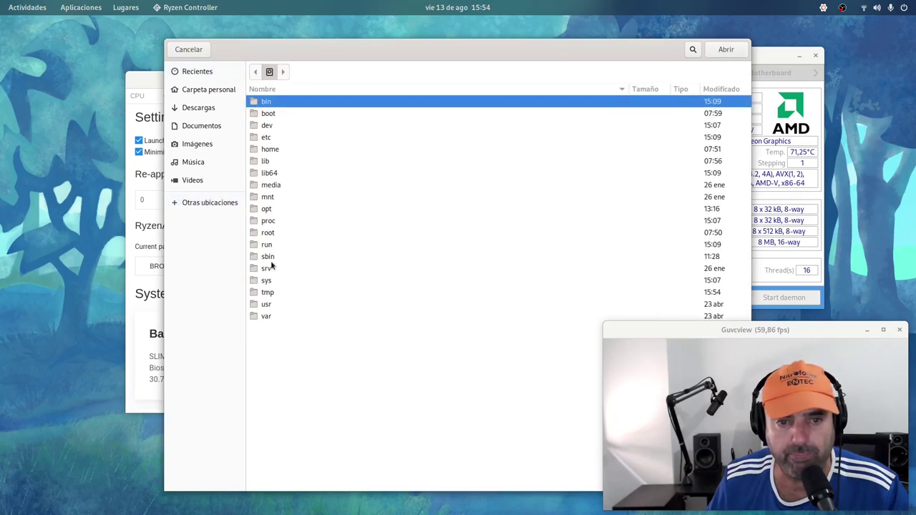
click(267, 219)
double_click(267, 213)
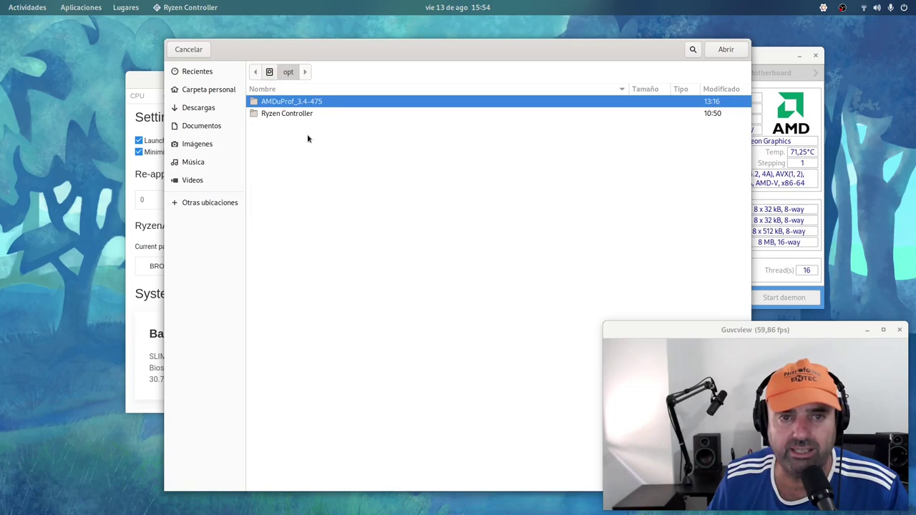
double_click(287, 113)
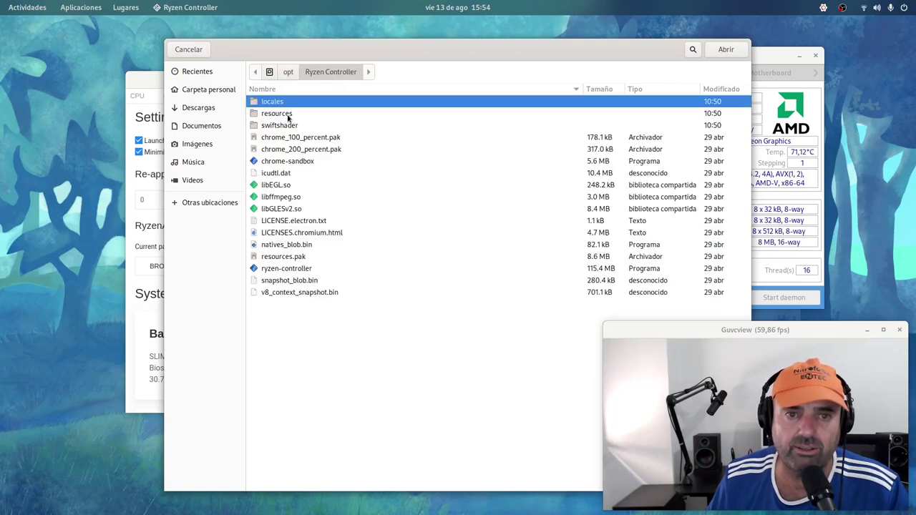
click(298, 269)
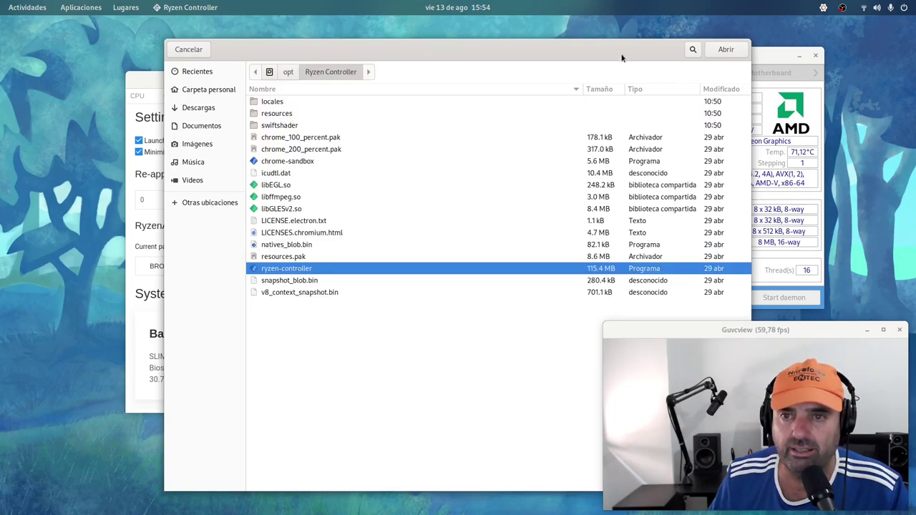
drag(622, 58, 524, 99)
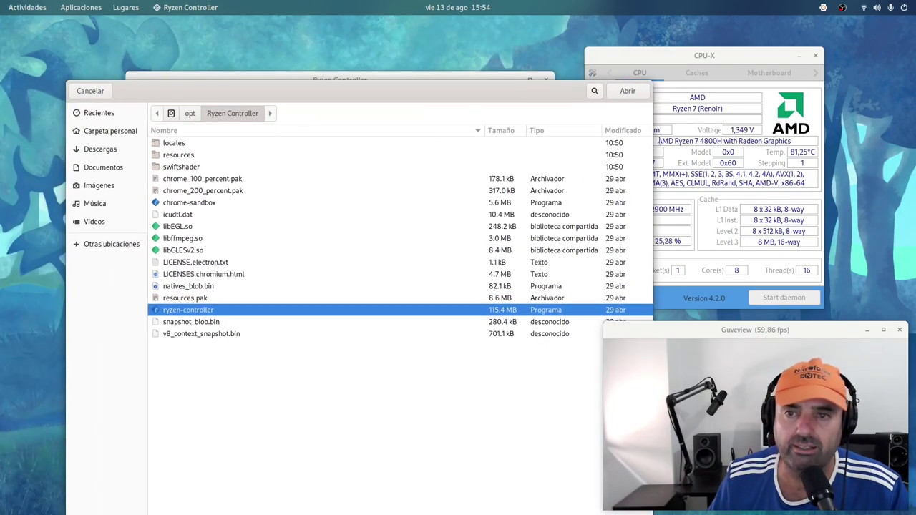
click(622, 92)
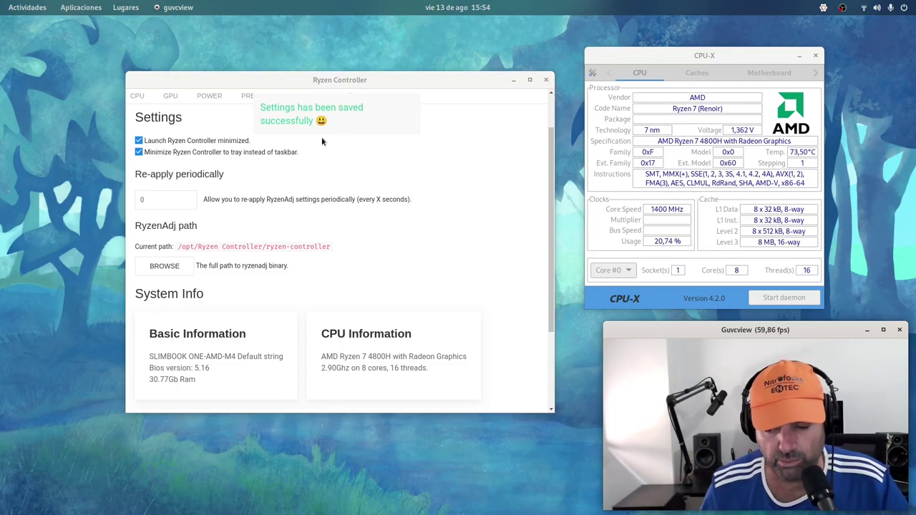
Step: Examine the System Info in the settings and check the available interface languages, keeping English
scroll(255, 333, down, 2)
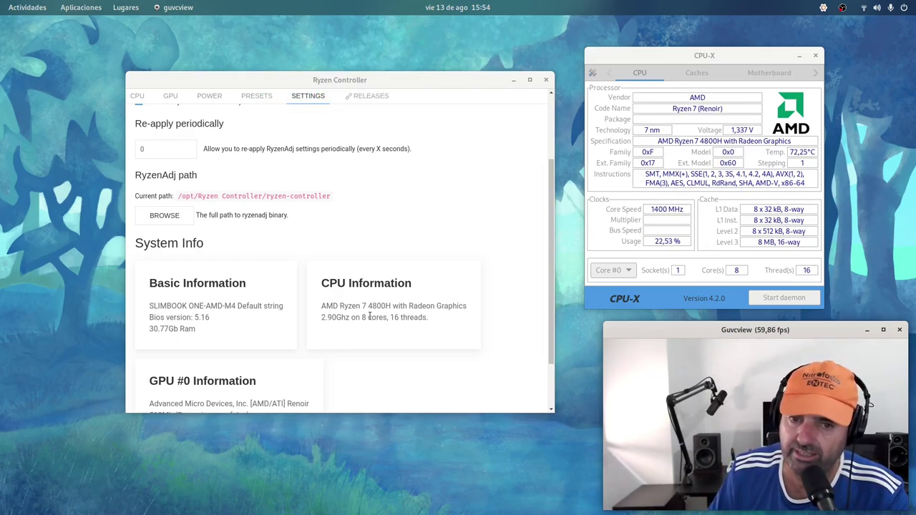
scroll(419, 315, down, 3)
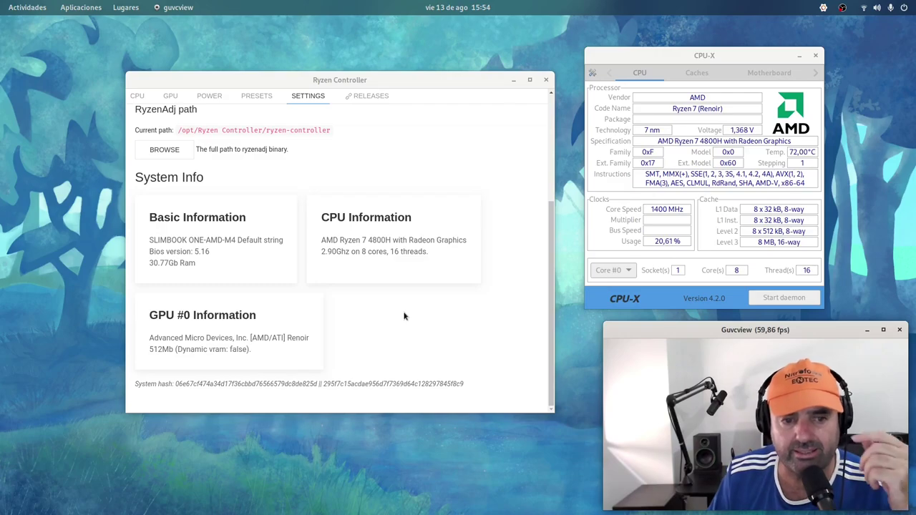
scroll(397, 317, up, 3)
scroll(389, 317, up, 3)
click(444, 112)
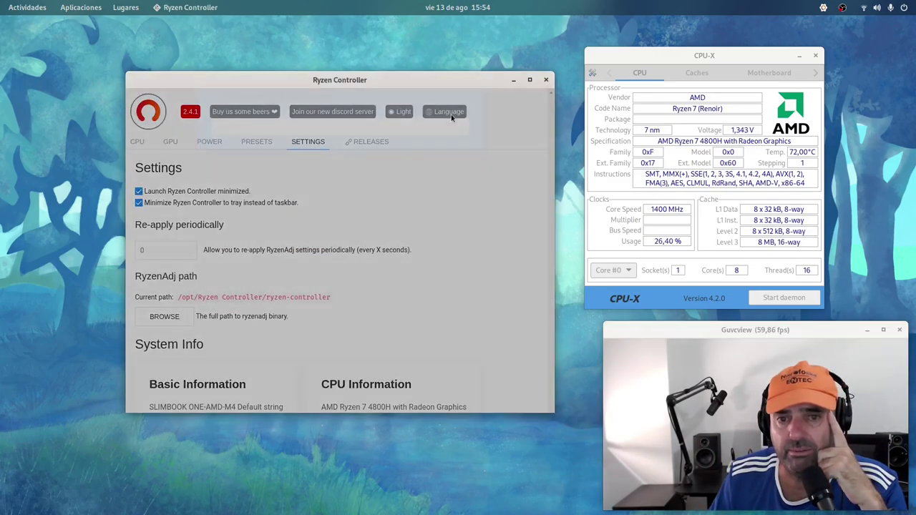
click(354, 166)
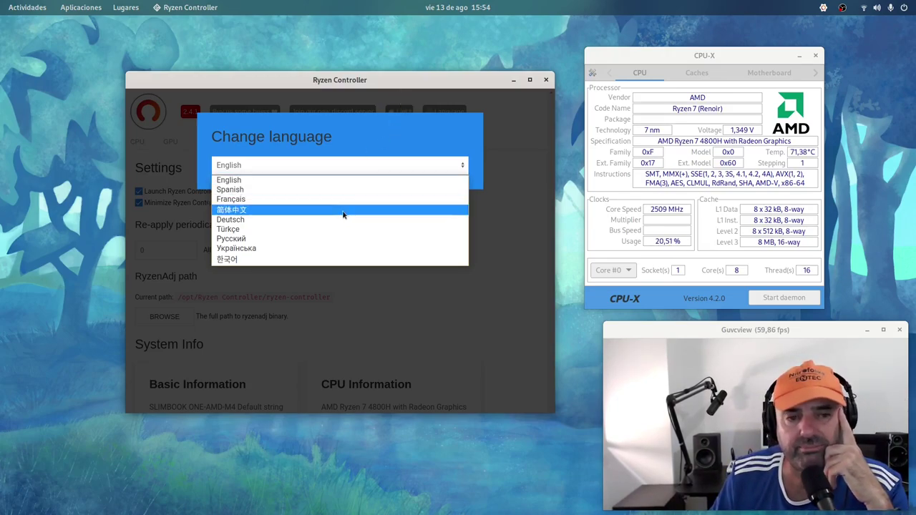
click(353, 180)
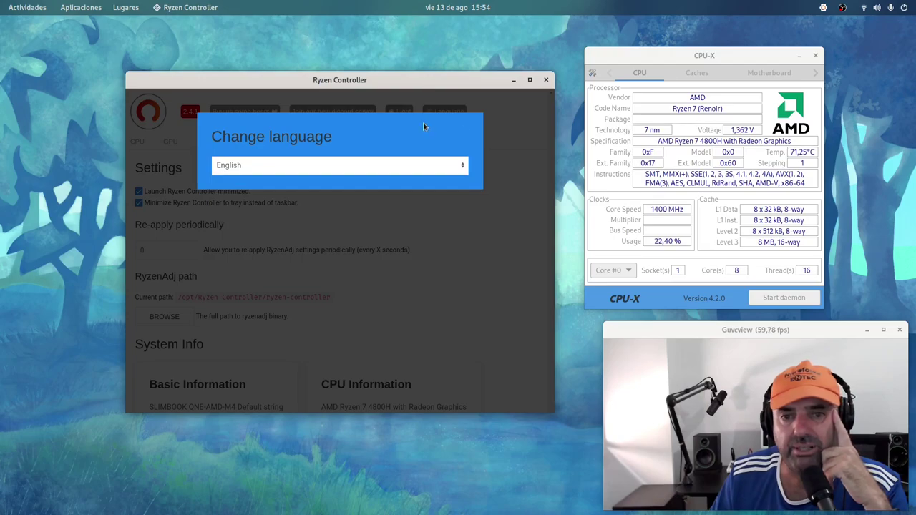
click(509, 121)
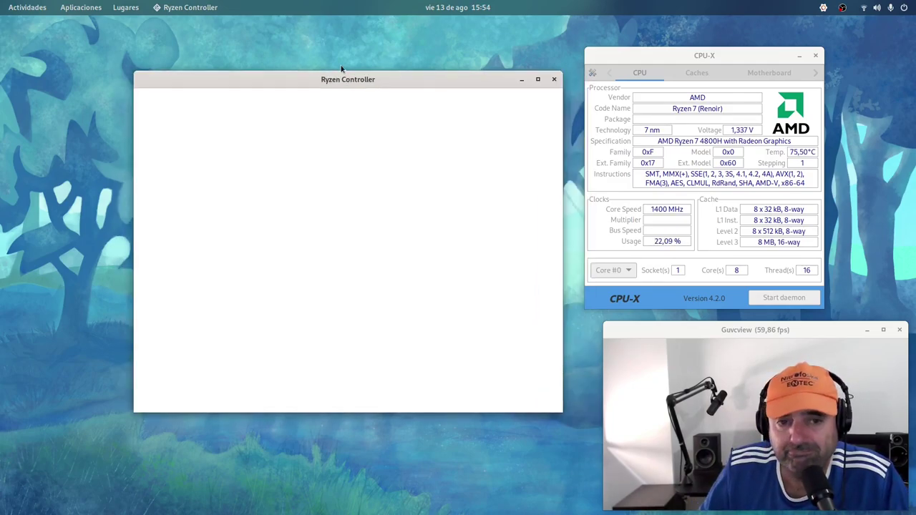
Step: Restart Ryzen Controller and place its window beside CPU-X without overlapping it
click(554, 80)
key(super)
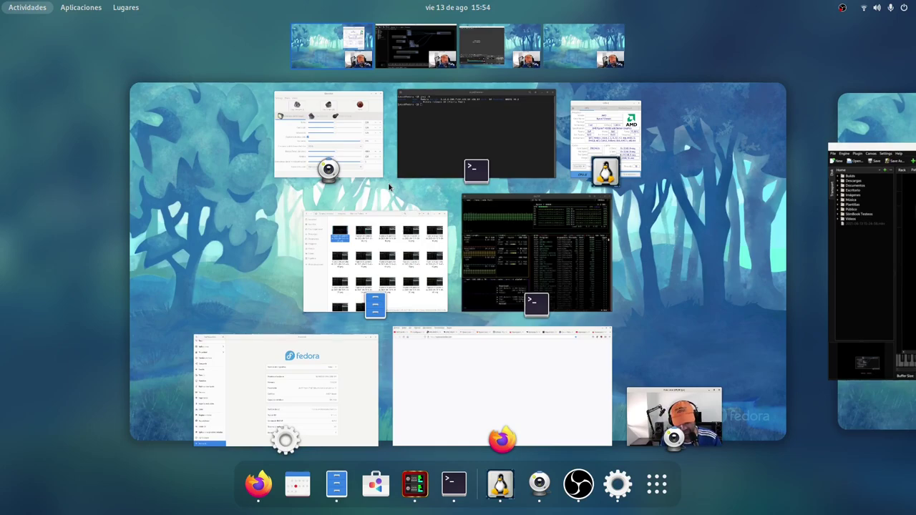
text(ry)
click(455, 78)
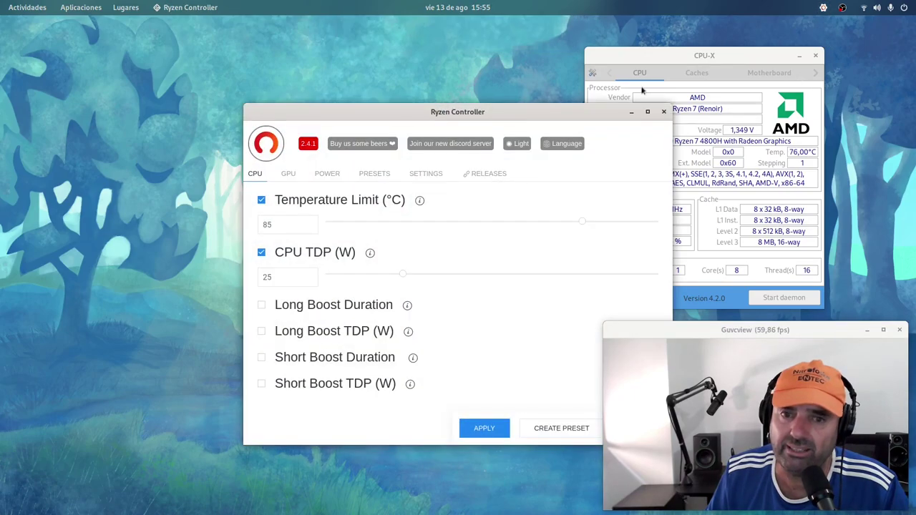
drag(550, 112, 360, 55)
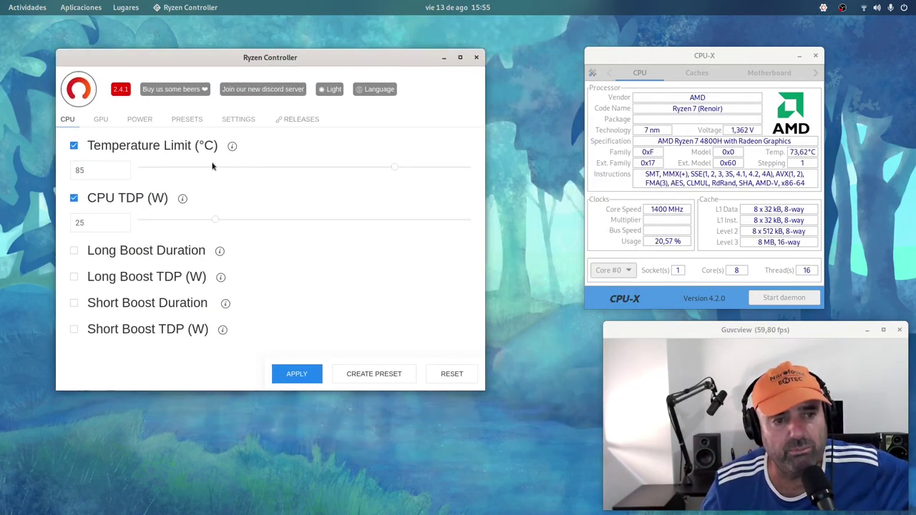
Step: Reset the current settings and enable only the CPU TDP limit at 12 W and the Temperature Limit at 90 °C
click(465, 374)
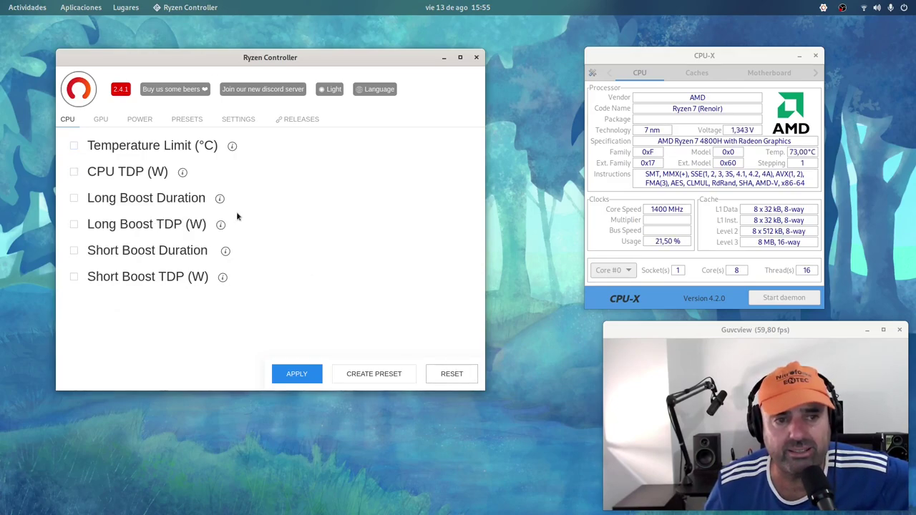
click(74, 171)
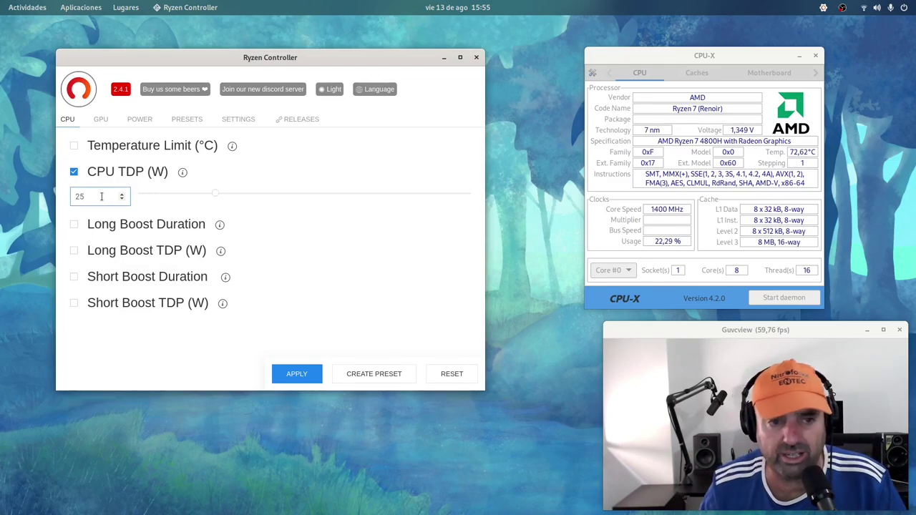
click(122, 200)
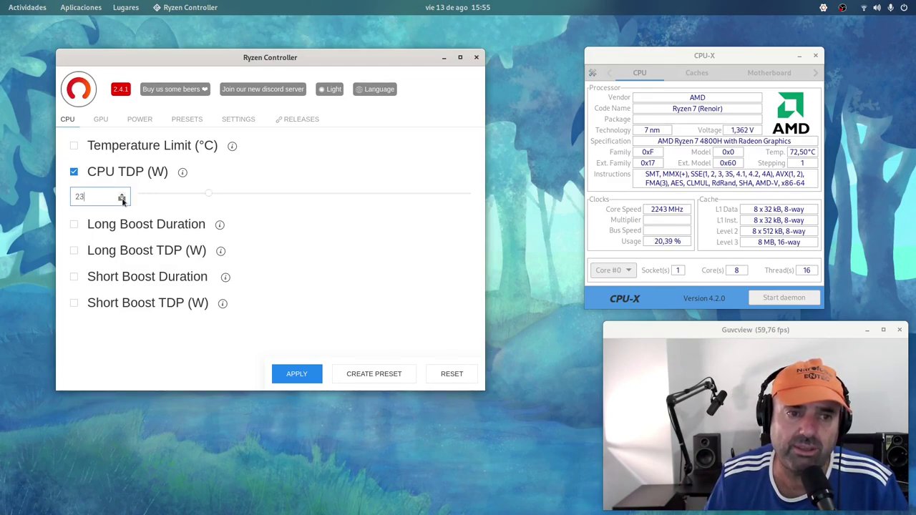
click(122, 201)
click(122, 201)
click(121, 200)
click(122, 201)
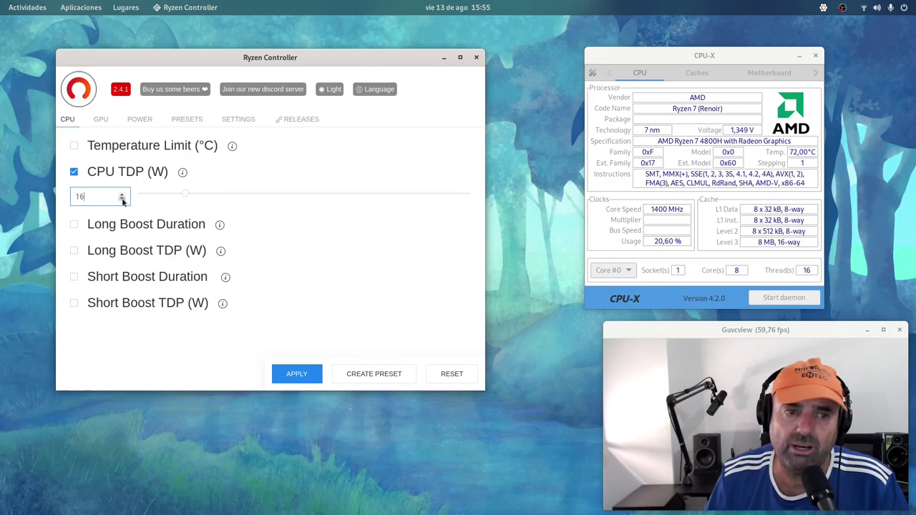
click(122, 201)
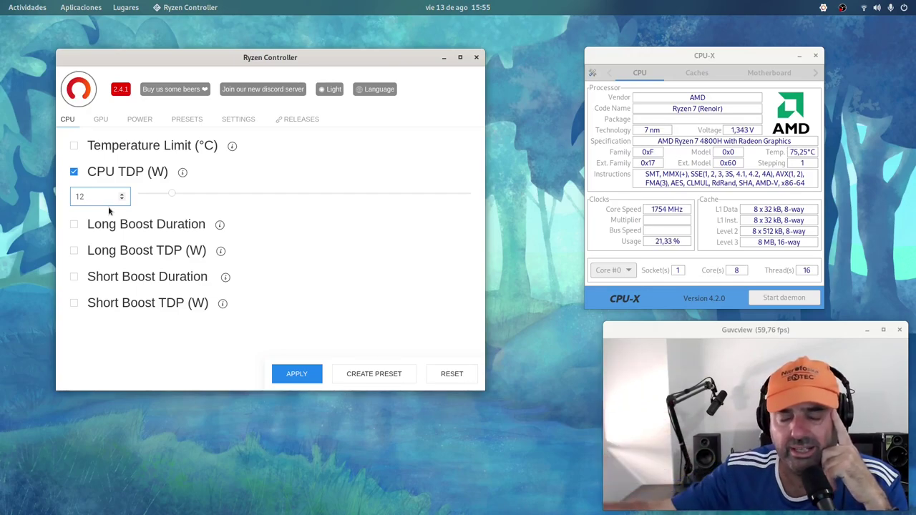
click(76, 147)
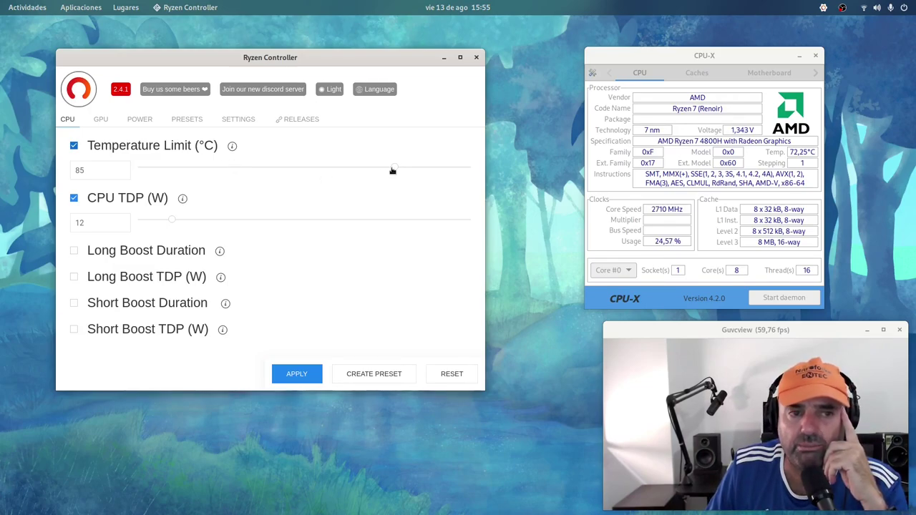
drag(394, 168, 426, 170)
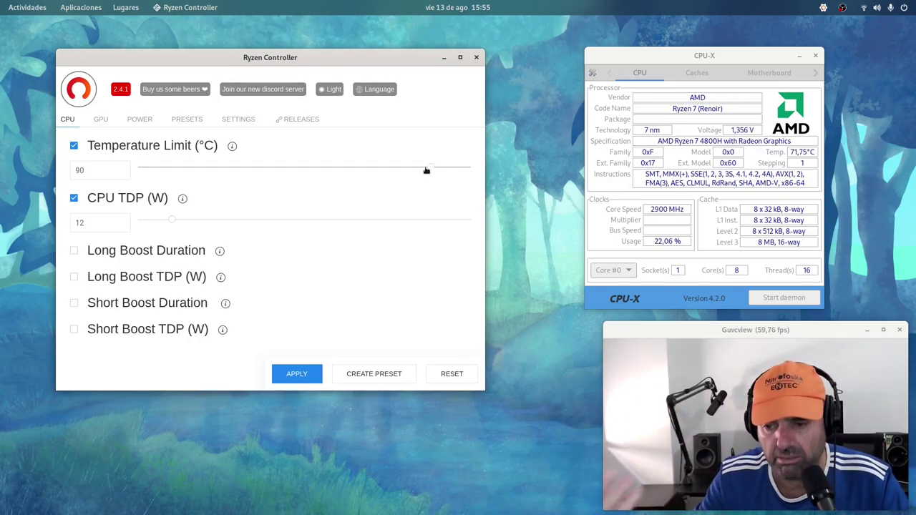
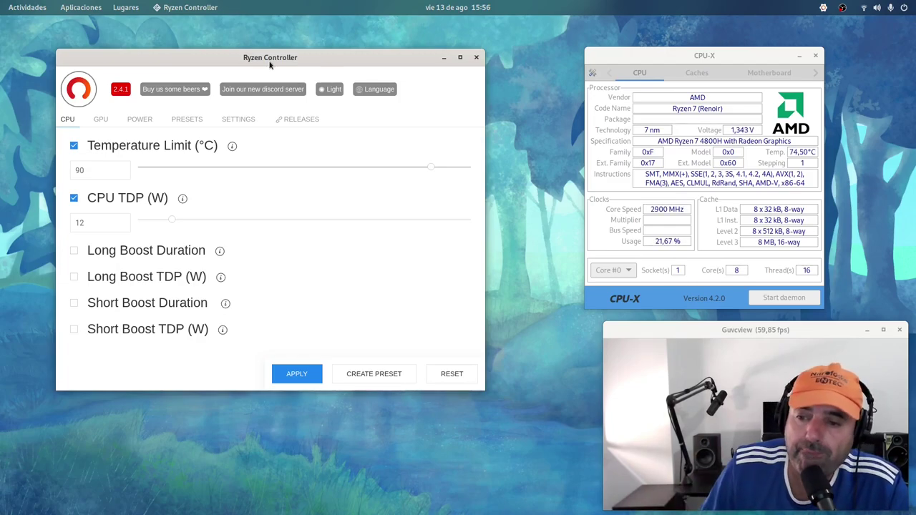
Step: Switch to Firefox to glance at the Ryzen Controller website, and minimize the browser again
mouse_move(0, 0)
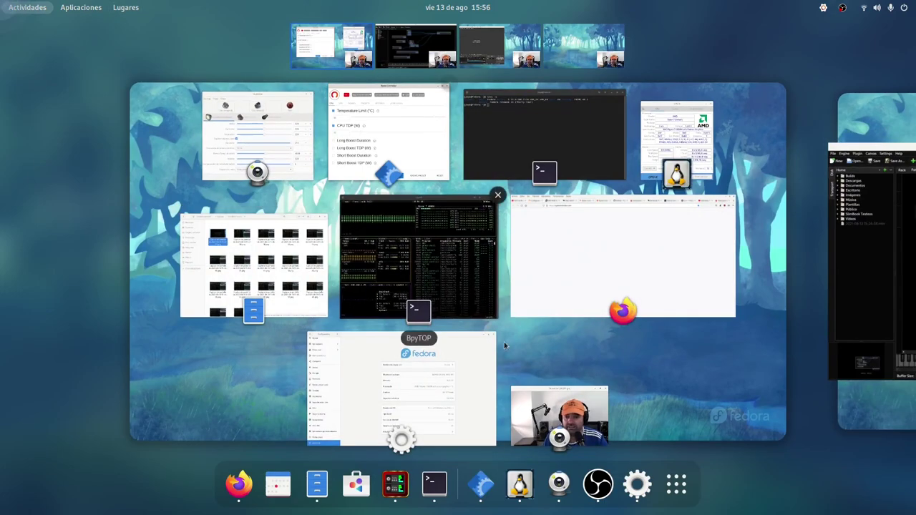
click(609, 271)
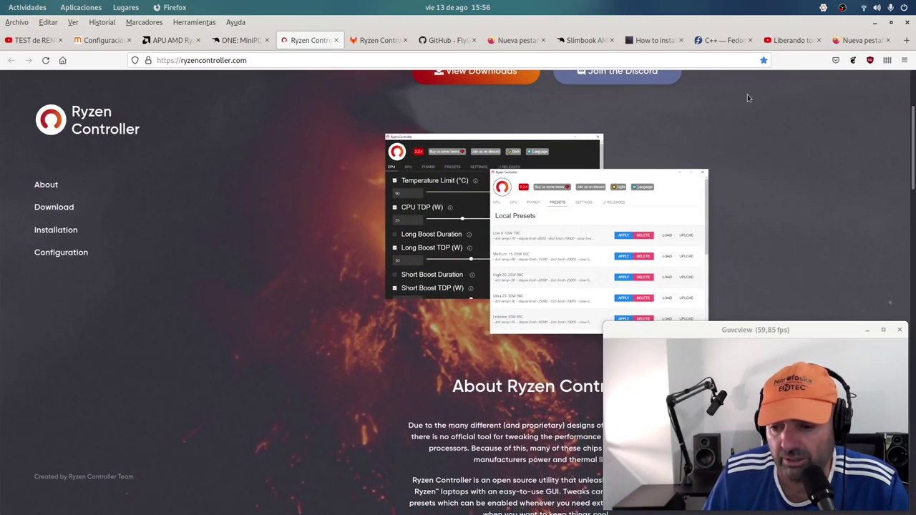
click(877, 25)
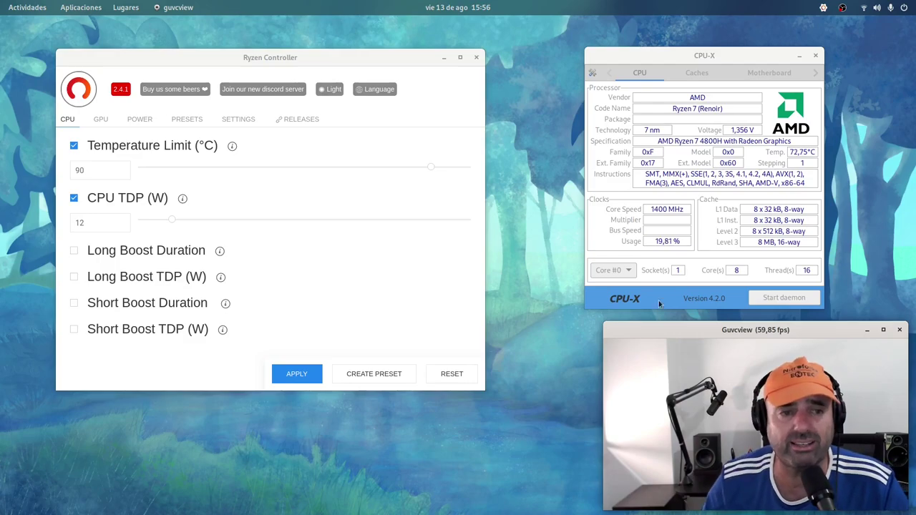
Step: Set the Temperature Limit to 95 °C and the CPU TDP to 25 W, and apply the settings
click(103, 169)
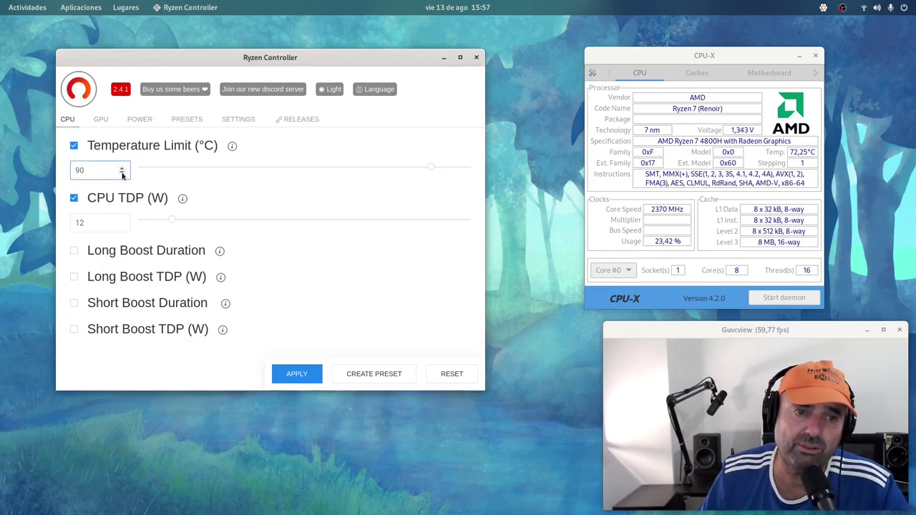
click(122, 169)
click(122, 169)
click(122, 169)
click(122, 169)
click(122, 169)
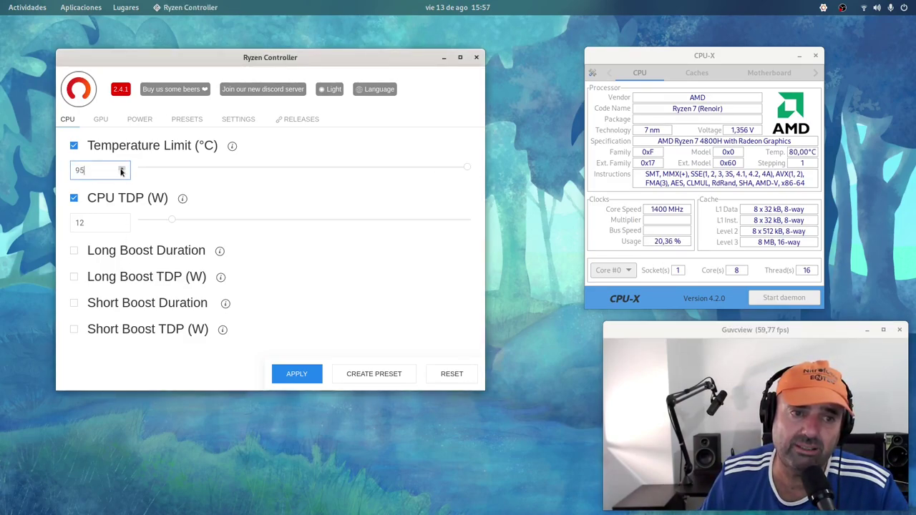
drag(174, 221, 215, 223)
click(305, 372)
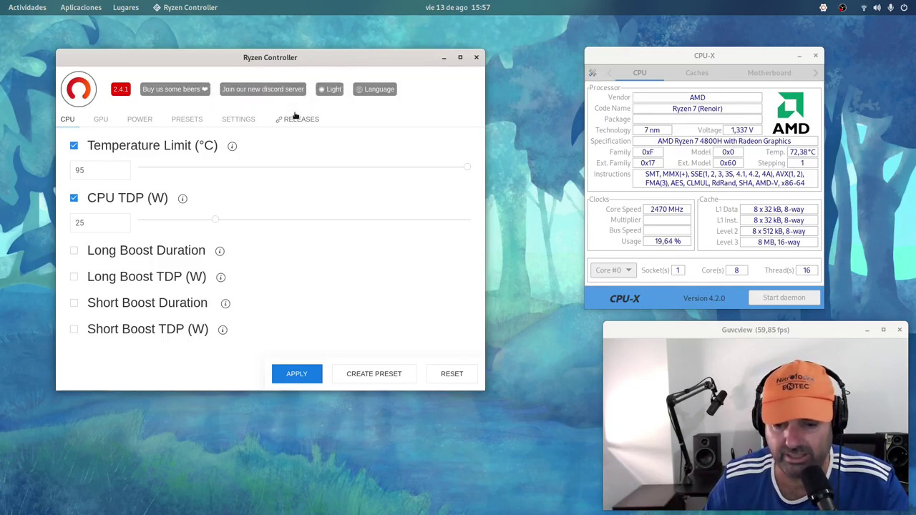
Step: Open the first screenshot in the "Con ryzen controller" folder under Imágenes and move the image viewer clear of the webcam window
key(super)
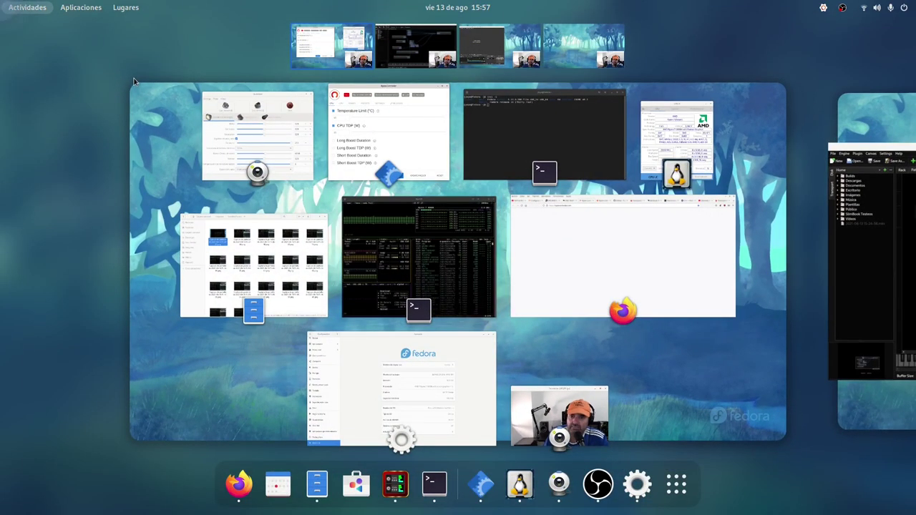
key(super)
key(super)
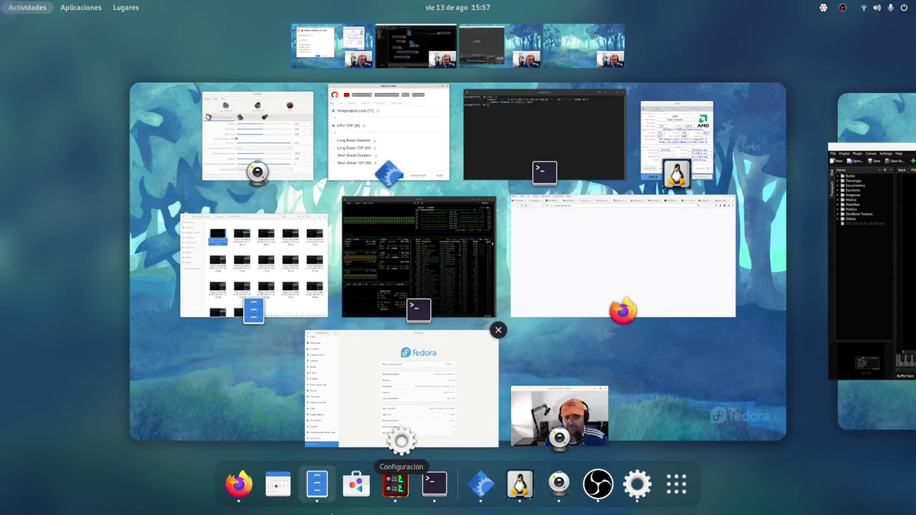
click(322, 489)
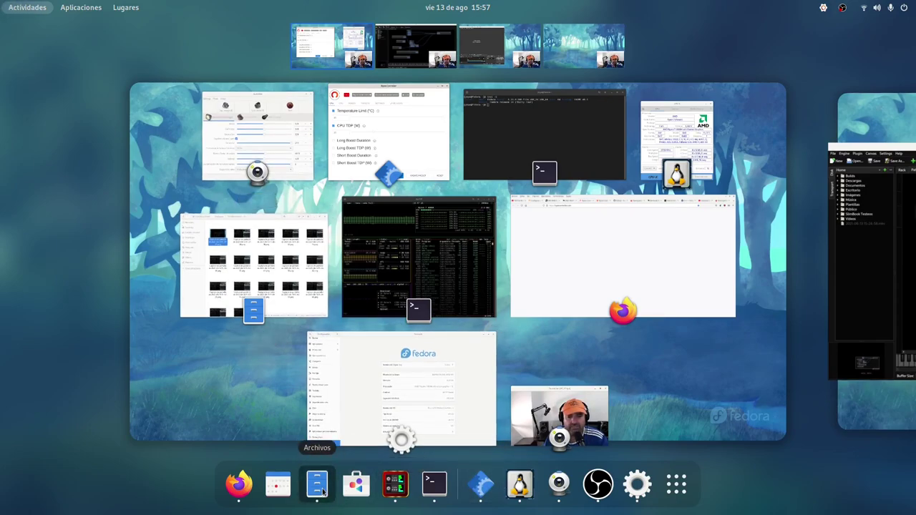
click(188, 60)
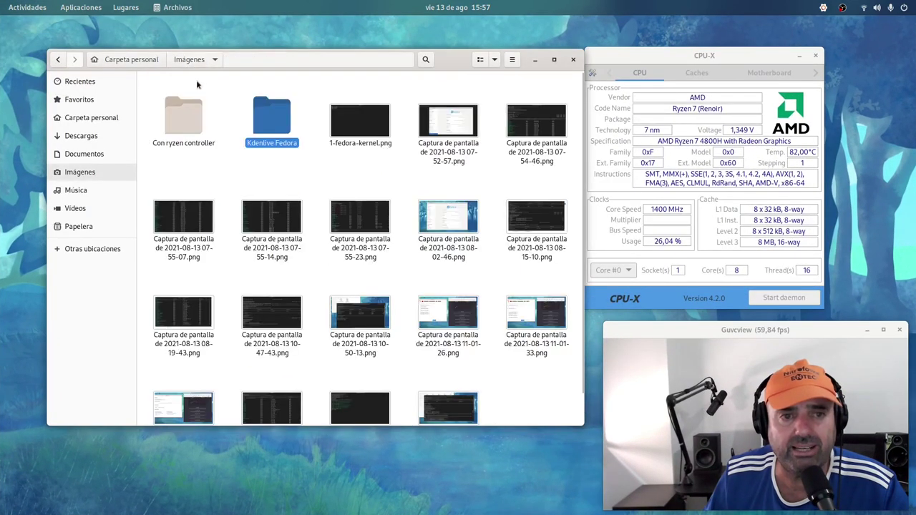
click(183, 121)
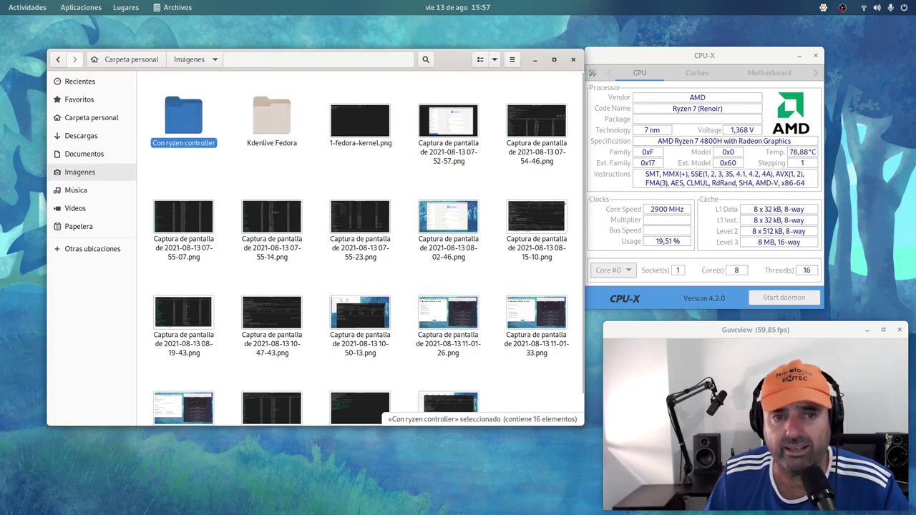
double_click(184, 121)
double_click(198, 129)
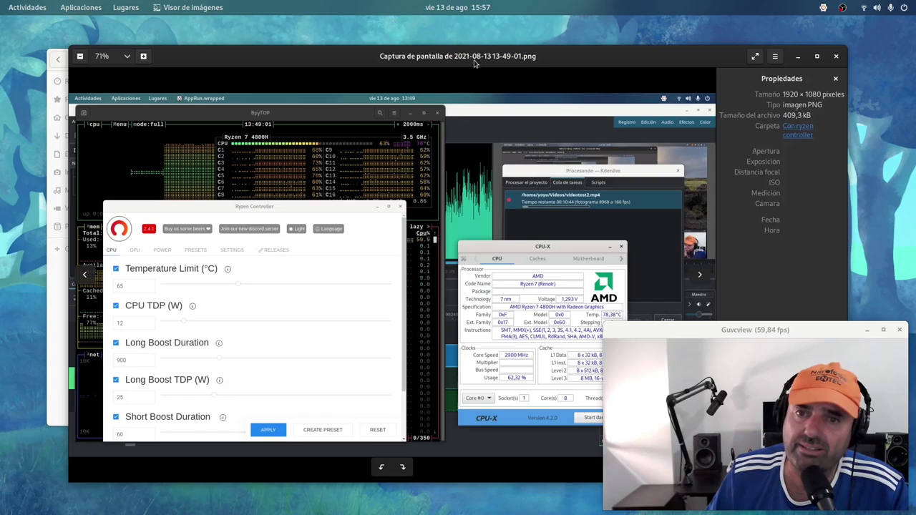
drag(467, 57, 420, 29)
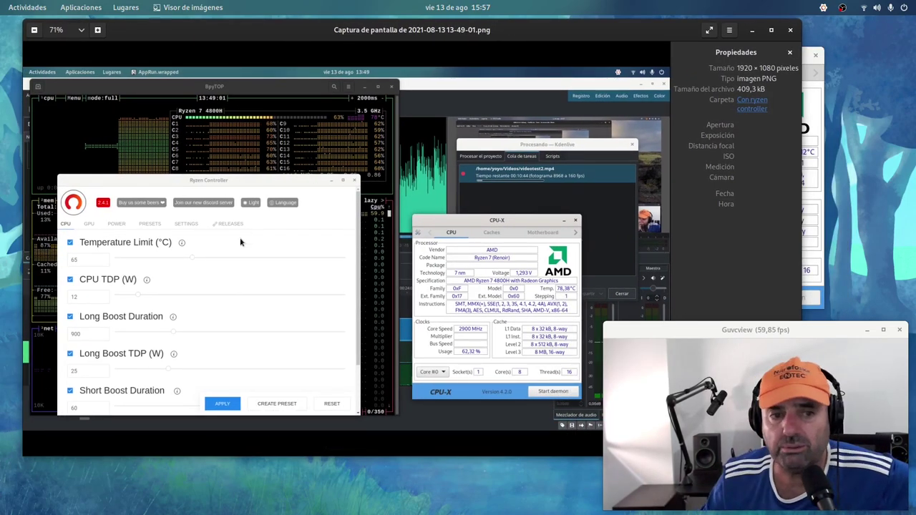
Step: Page through the render screenshots captured with the 65 °C temperature limit and 12 W CPU TDP, comparing temperatures and clock speeds
mouse_move(138, 260)
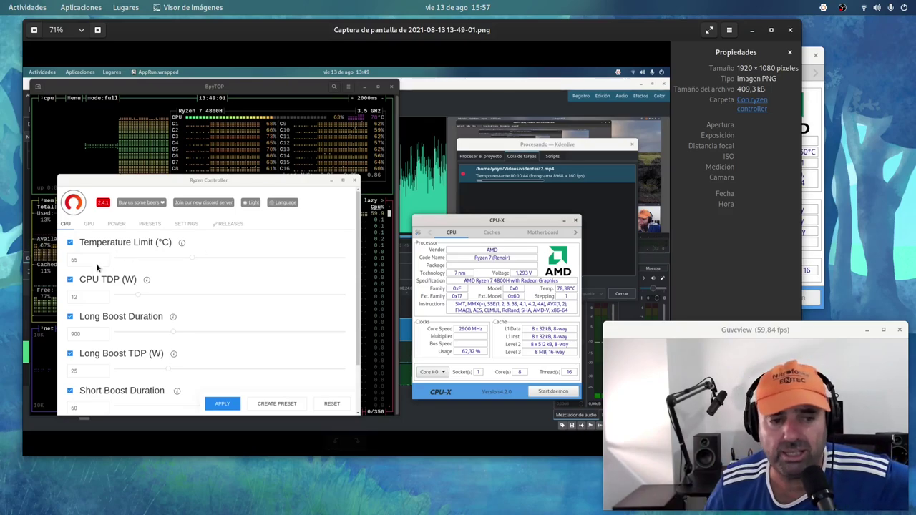
mouse_move(83, 346)
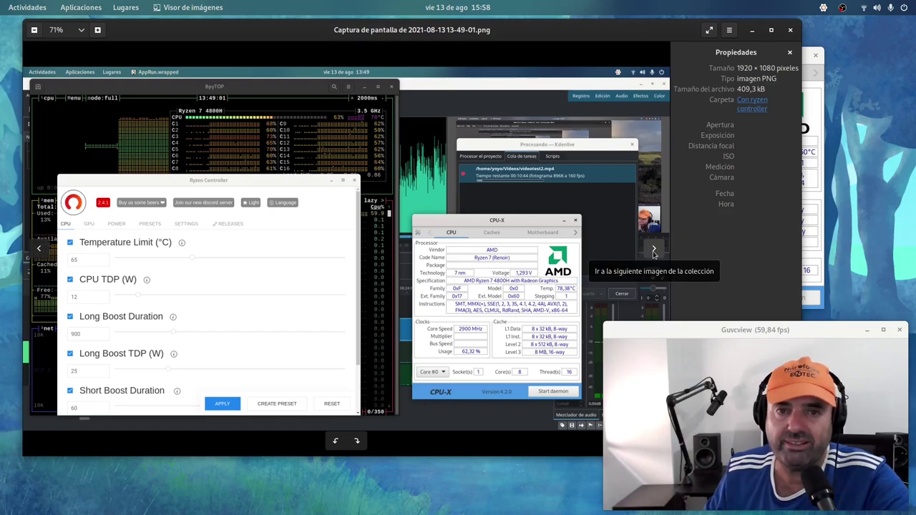
click(654, 252)
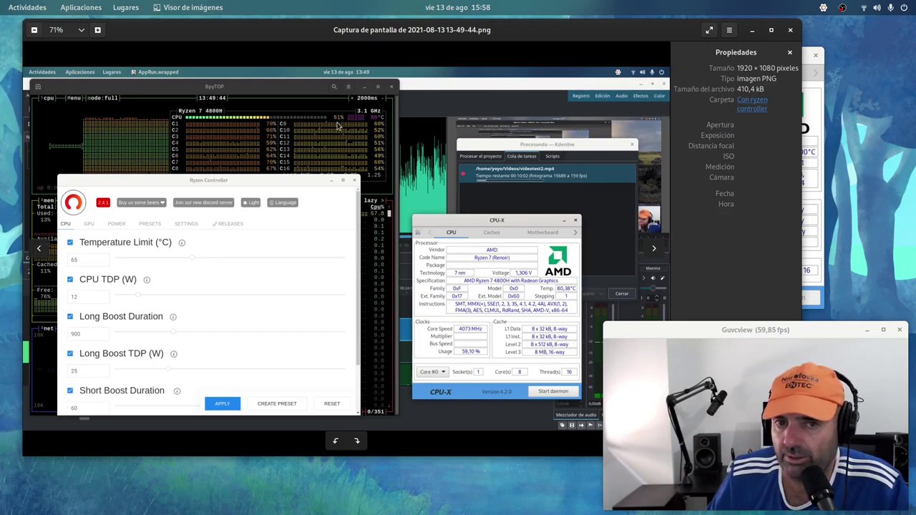
click(654, 249)
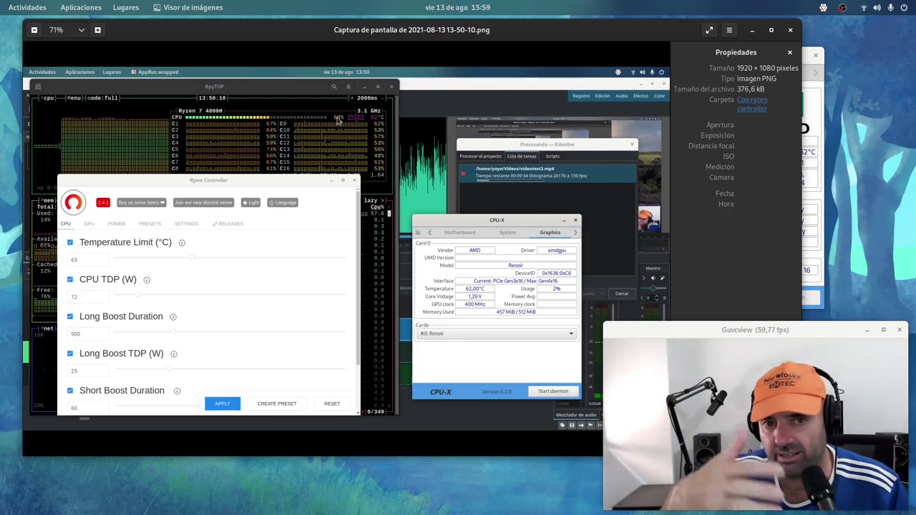
click(655, 250)
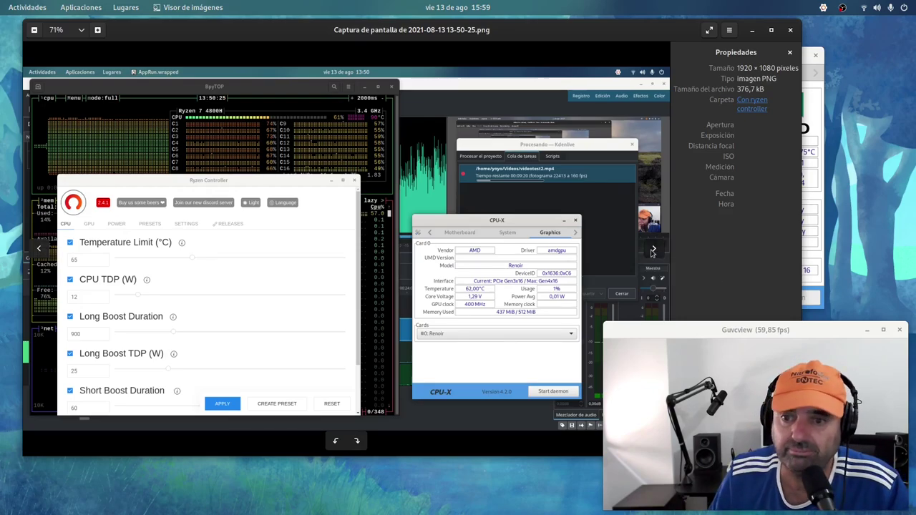
click(653, 251)
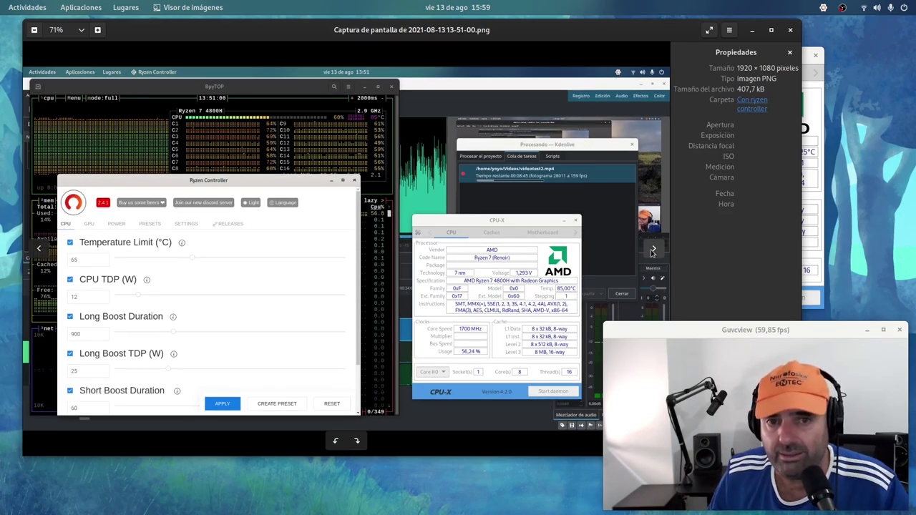
Step: Advance through the render screenshots captured with the 85 °C limit and 25 W CPU TDP, checking temperature and remaining time
click(653, 250)
click(653, 251)
click(653, 251)
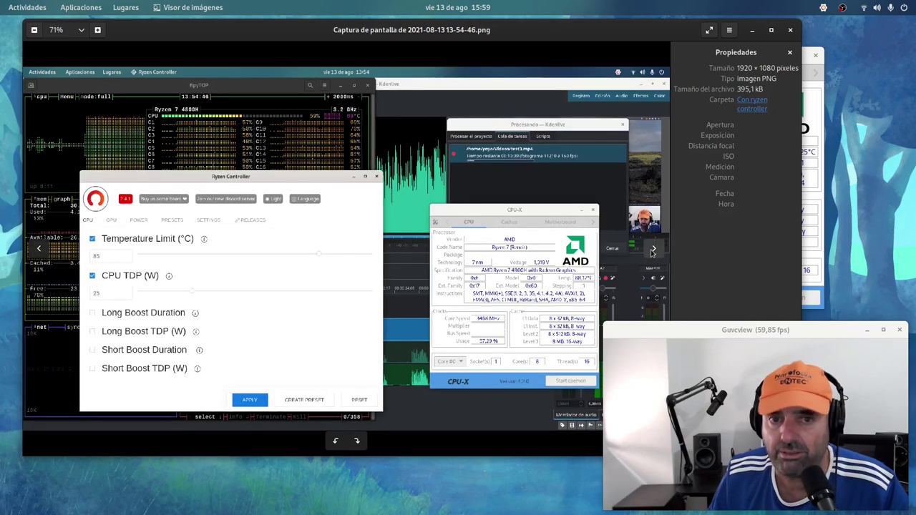
click(652, 251)
click(653, 251)
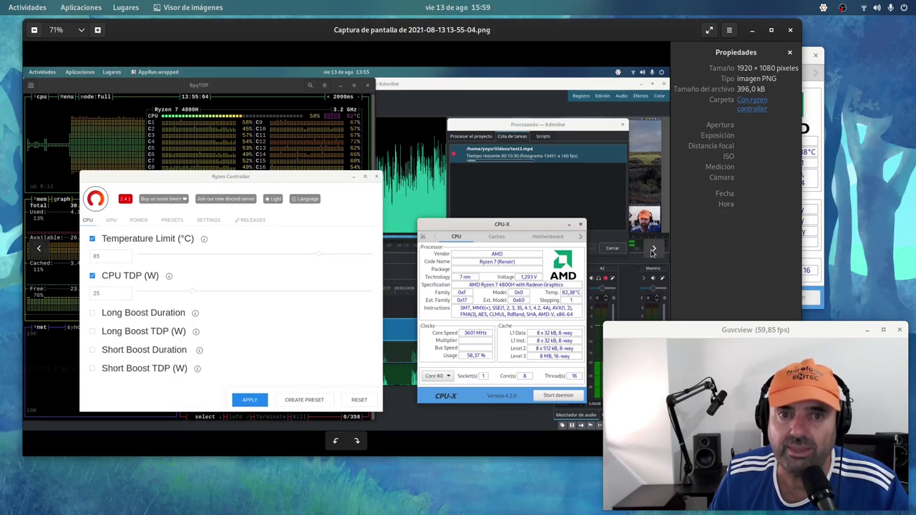
click(653, 251)
click(653, 250)
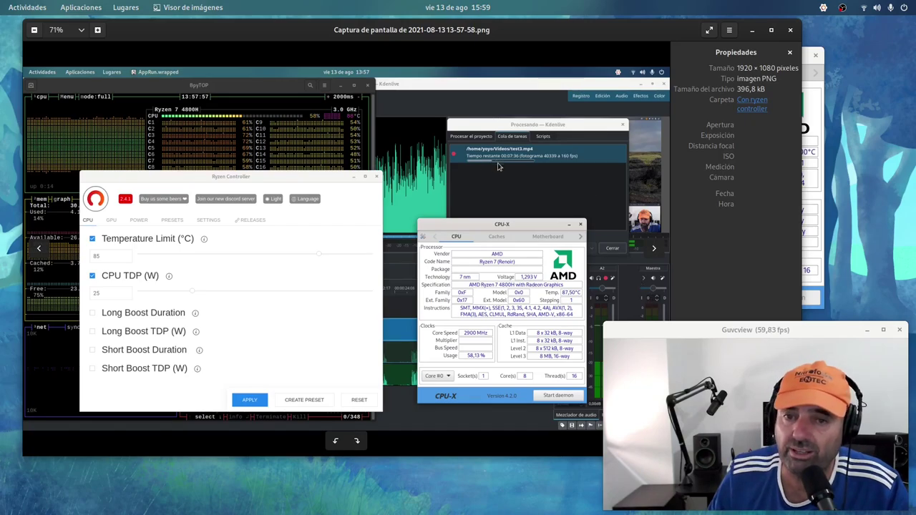
click(654, 249)
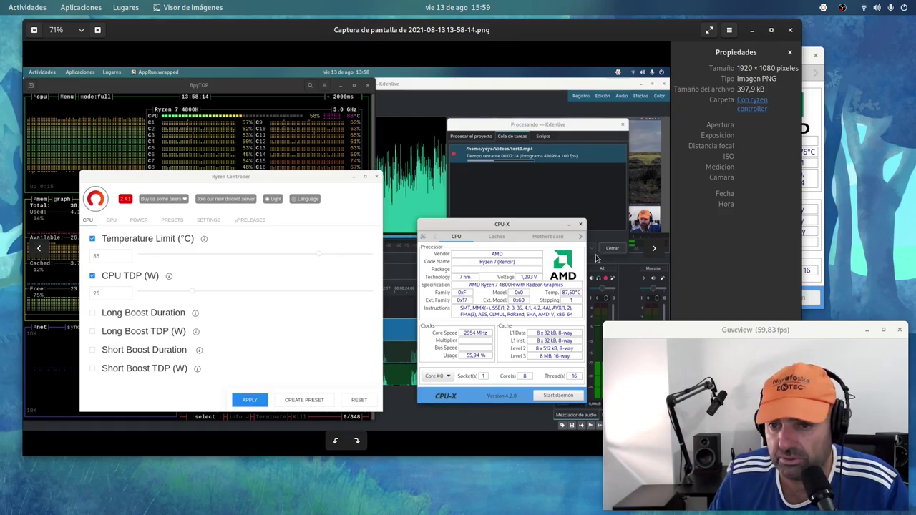
click(653, 251)
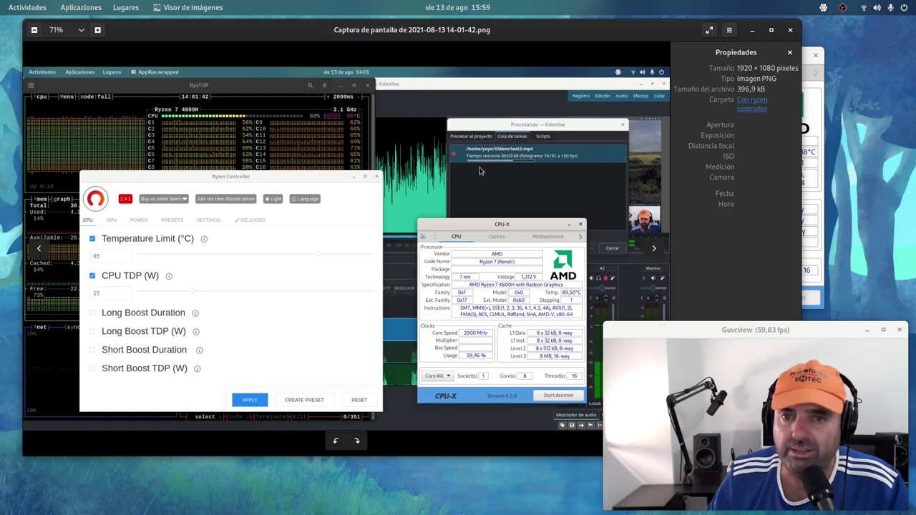
Step: Review the remaining screenshots up to the finished render, go back to the 14-04-59 capture, and close the image viewer
click(650, 247)
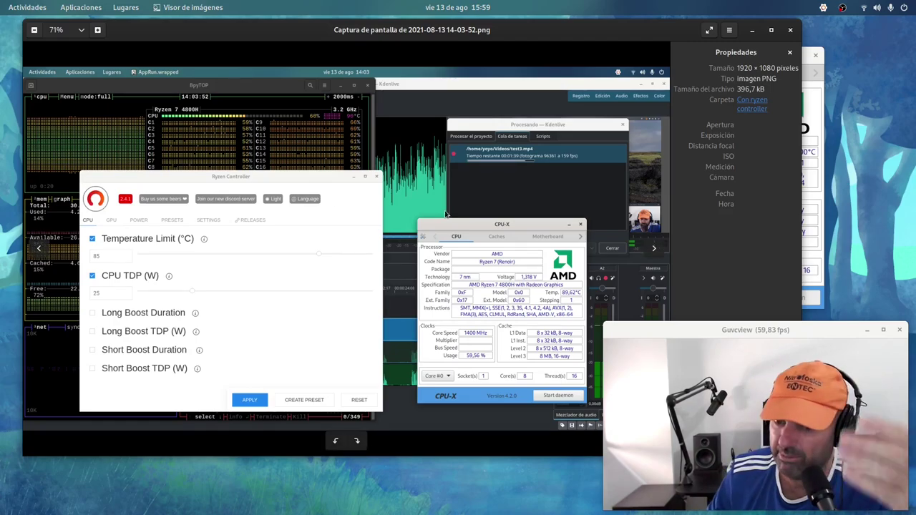
click(653, 249)
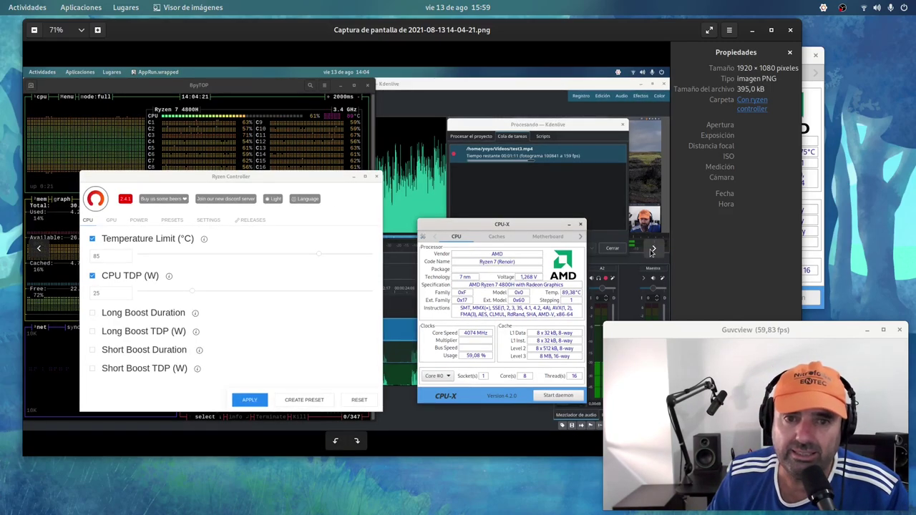
click(651, 250)
click(652, 250)
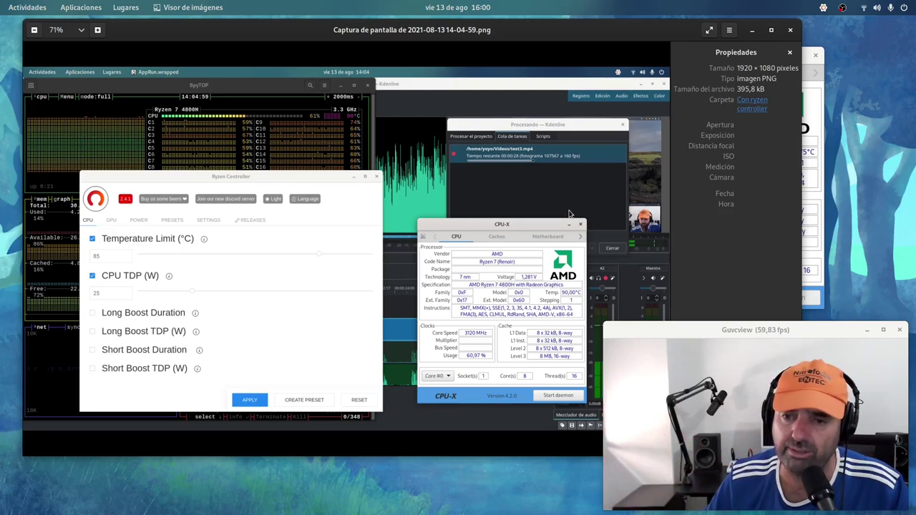
click(655, 249)
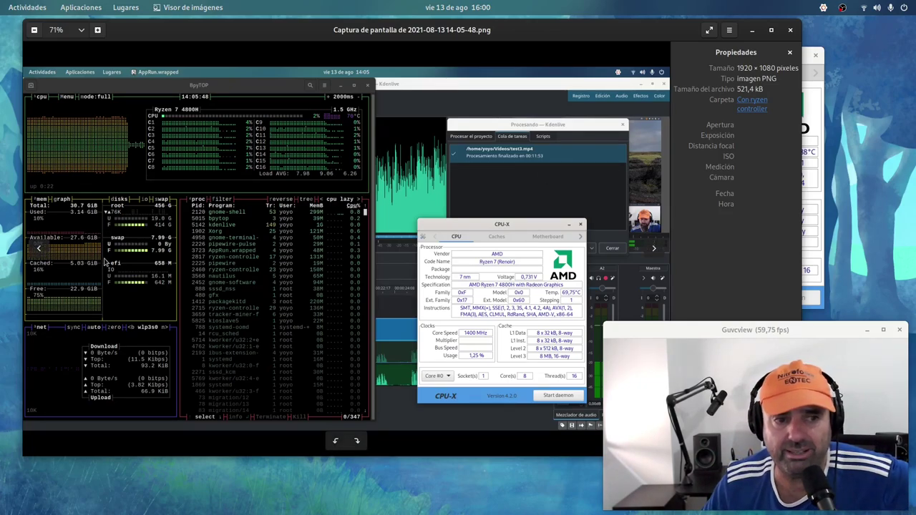
click(39, 248)
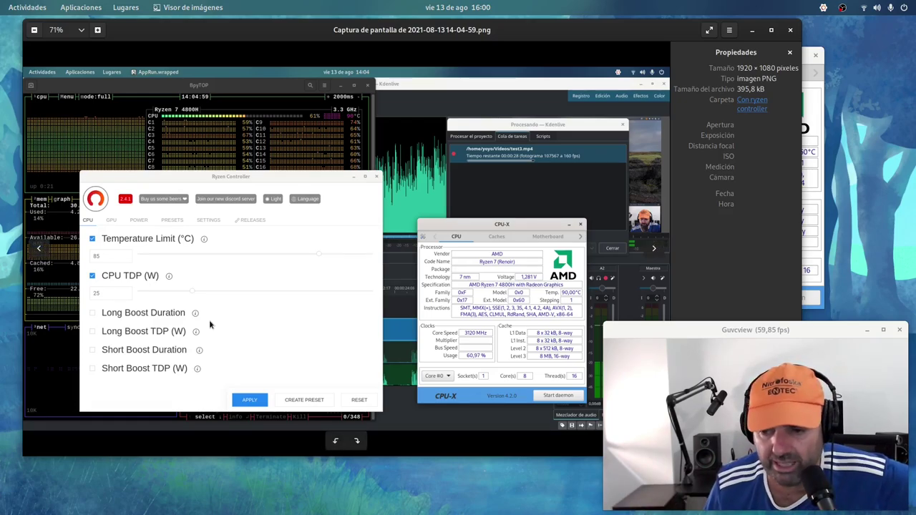
click(790, 29)
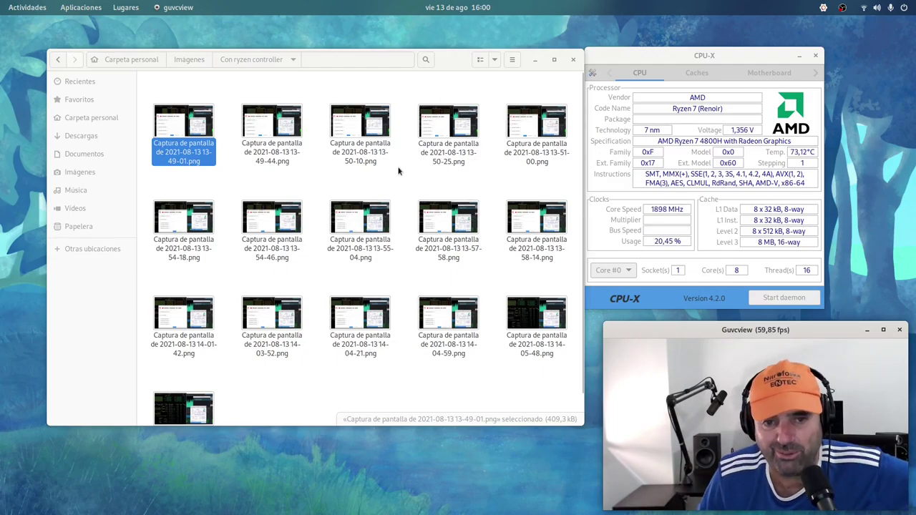
Step: Return to the Imágenes folder and select the screenshot captured at 07-55-14
key(super)
mouse_move(2, 5)
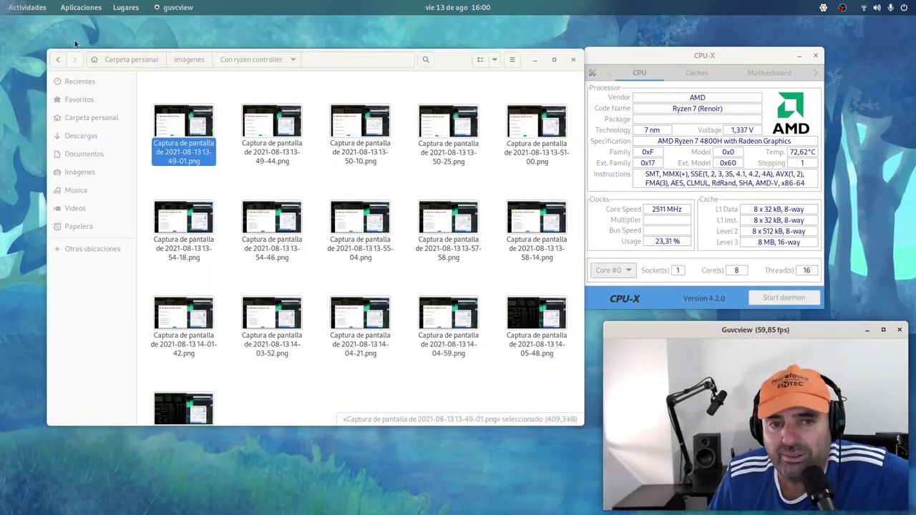
click(187, 59)
click(272, 219)
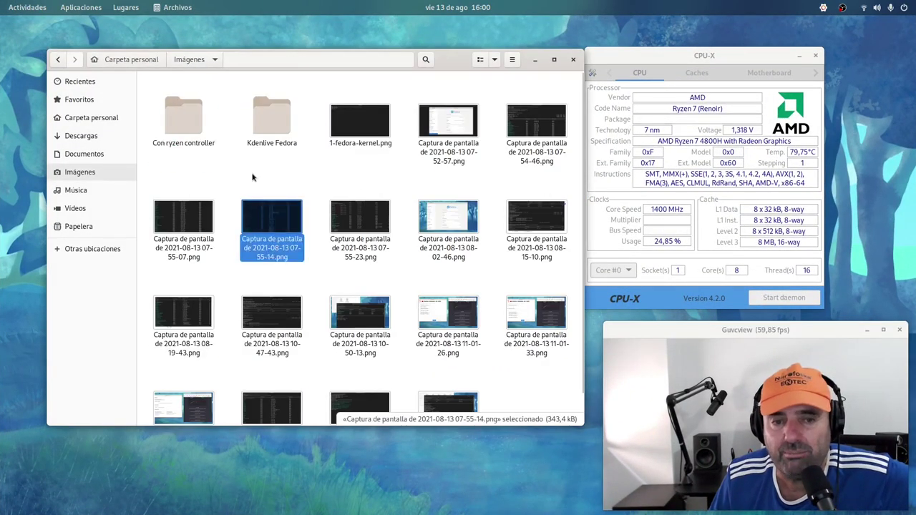
Step: Switch to Firefox and review the About and Downloads sections of the Ryzen Controller website, returning to the page's beginning
key(super)
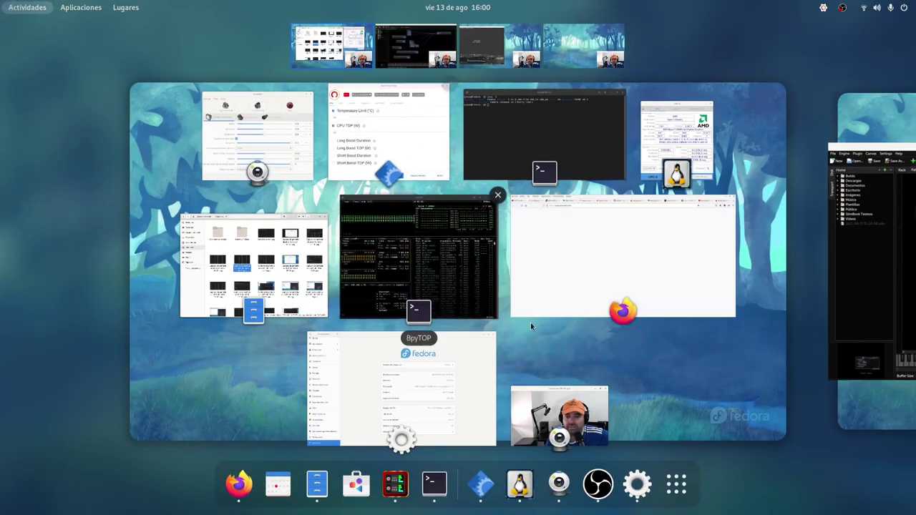
click(604, 272)
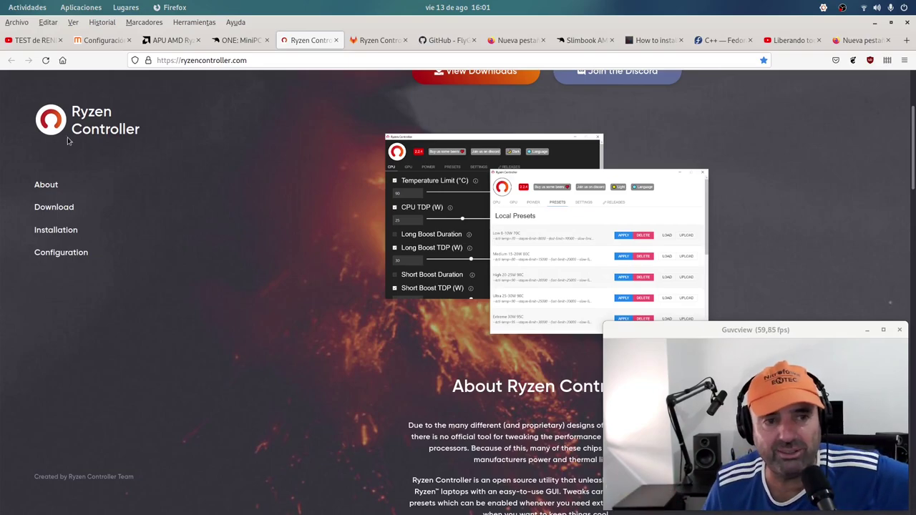
scroll(200, 228, down, 8)
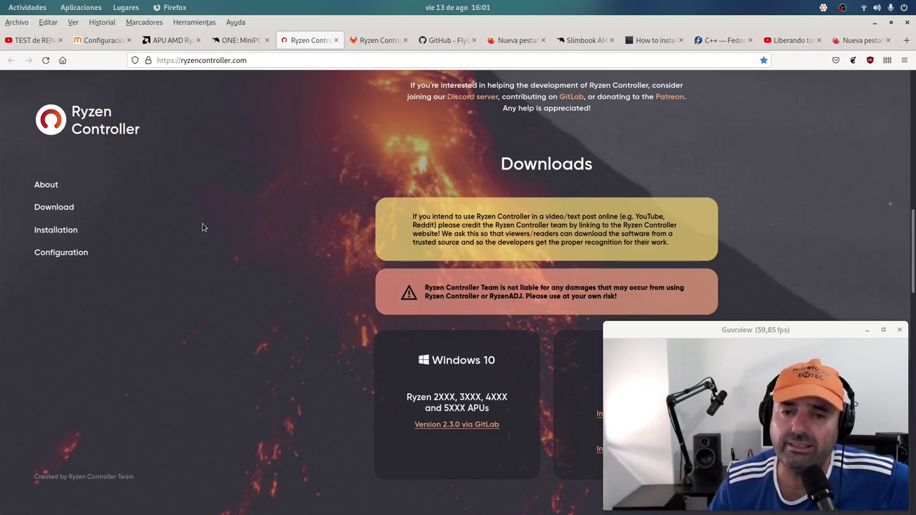
drag(627, 307, 234, 258)
scroll(231, 259, up, 2)
scroll(231, 259, up, 5)
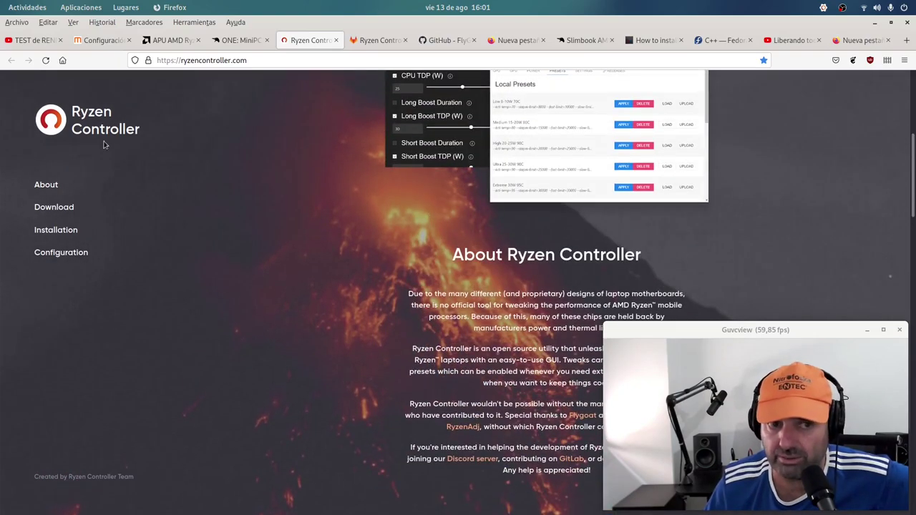
scroll(129, 189, up, 3)
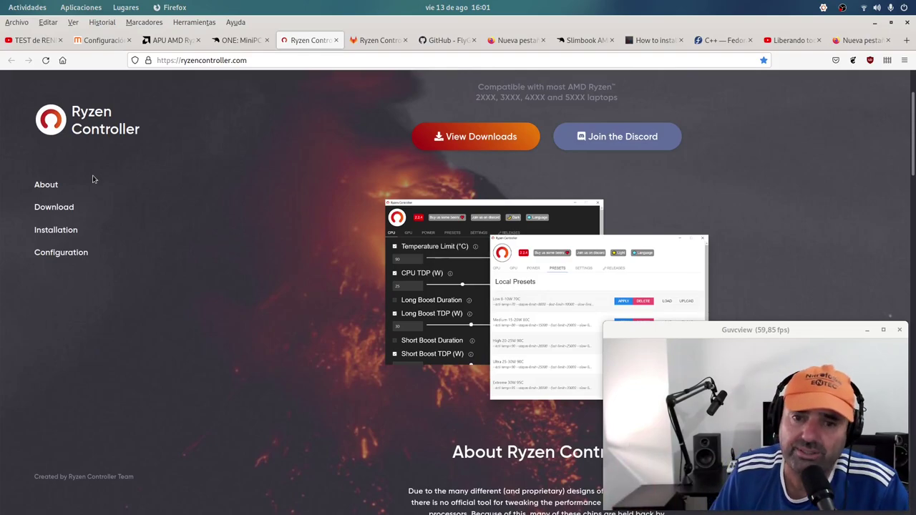
scroll(93, 179, up, 2)
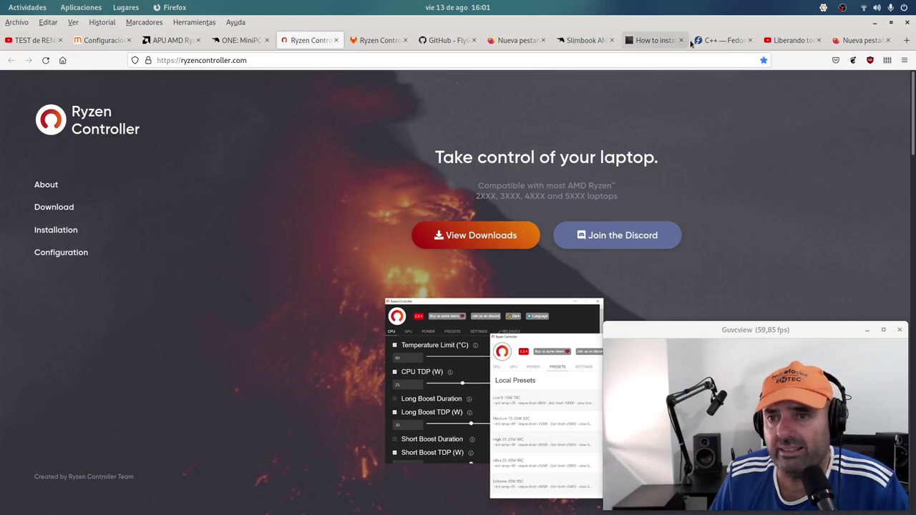
Step: Show the Slimbook AMD Controller tutorial, the AMD Ryzen 7 4800H specifications, and the Slimbook ONE product page
click(584, 42)
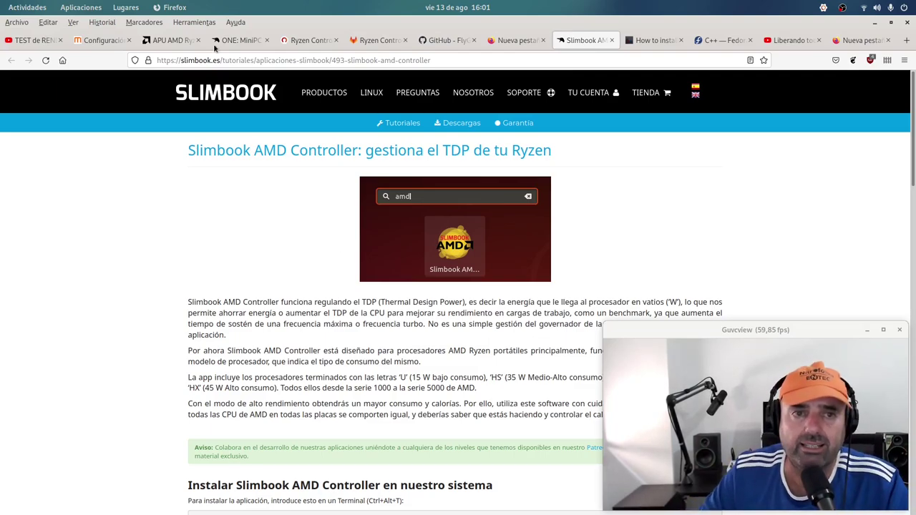
click(179, 42)
scroll(181, 188, up, 10)
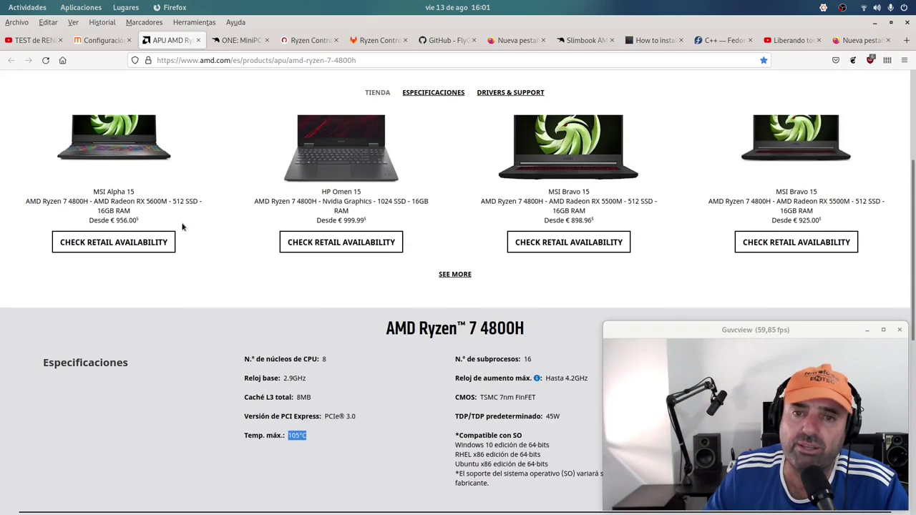
click(231, 41)
scroll(207, 166, up, 2)
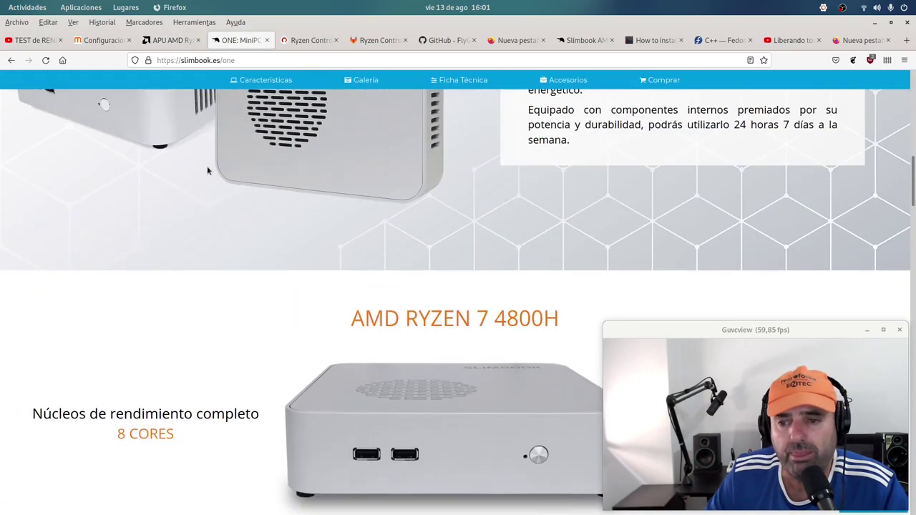
Step: Examine the AMD Ryzen 7 4800H section of the Slimbook ONE page, including its cores, threads and performance comparison chart
scroll(207, 165, down, 5)
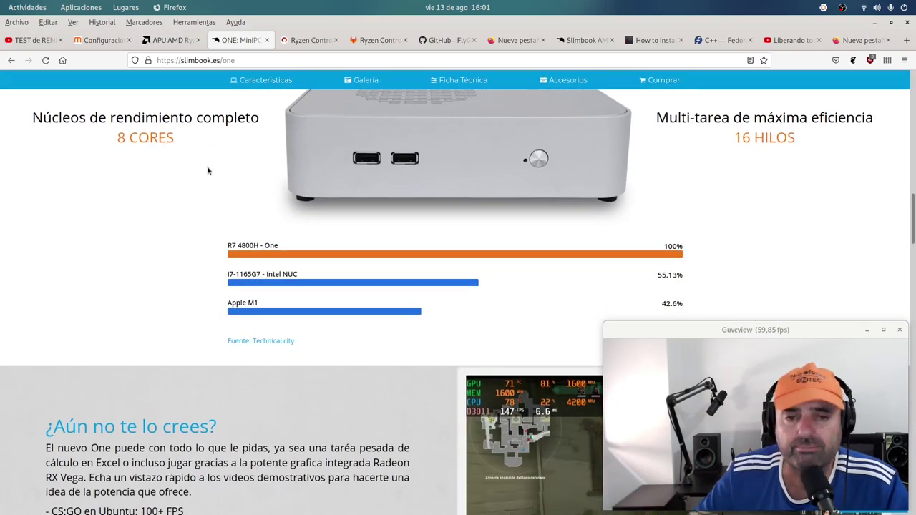
scroll(208, 170, up, 3)
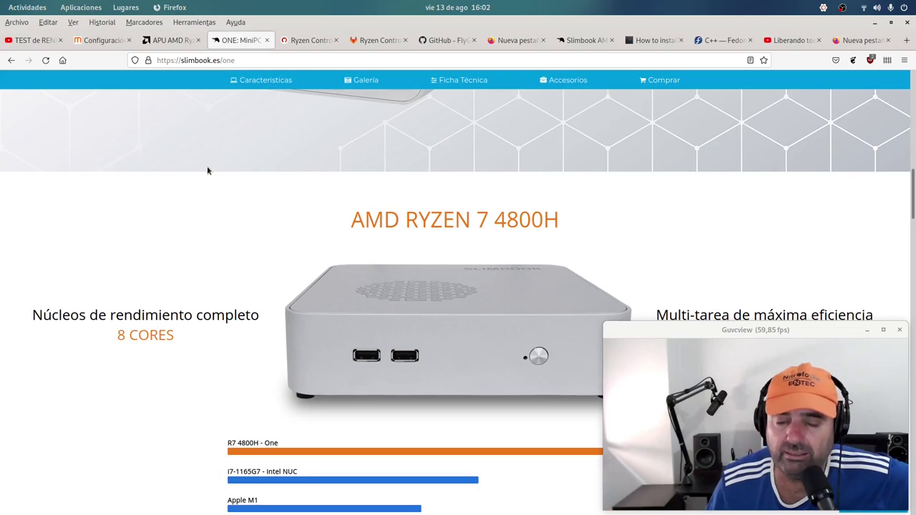
scroll(214, 232, down, 2)
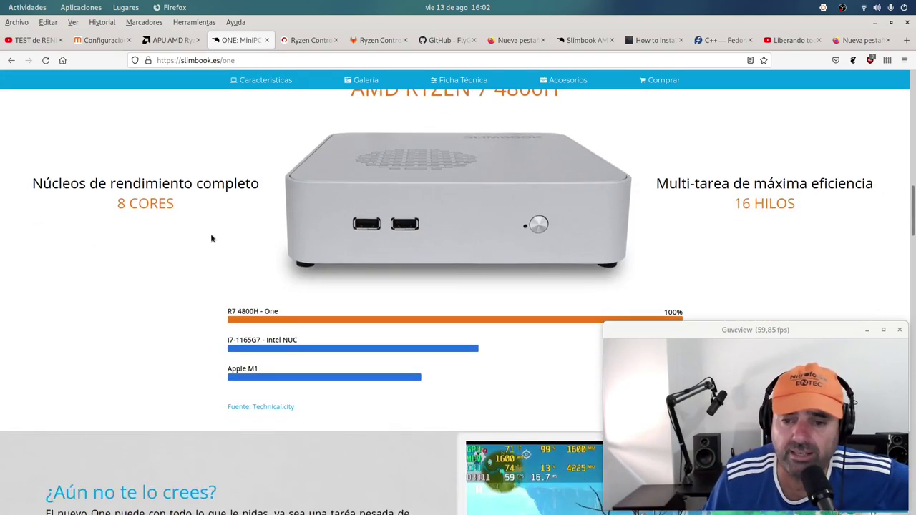
scroll(201, 243, up, 2)
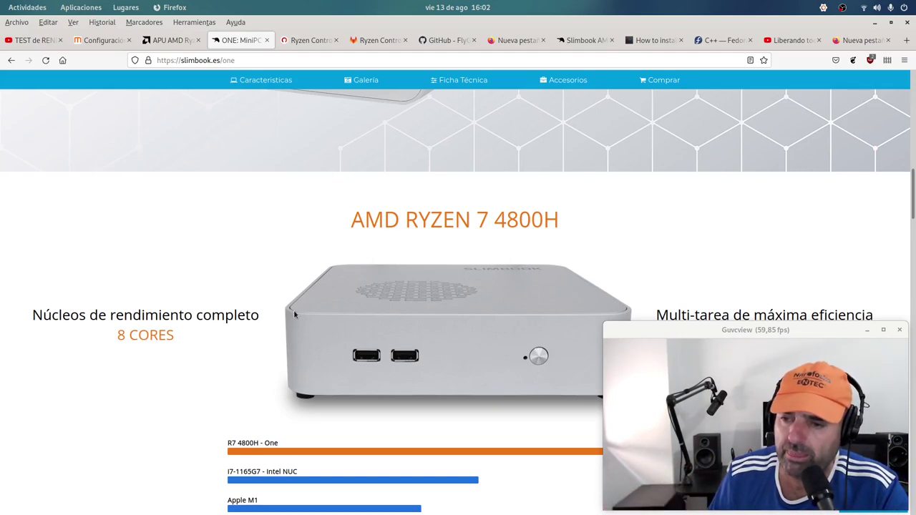
scroll(293, 307, up, 2)
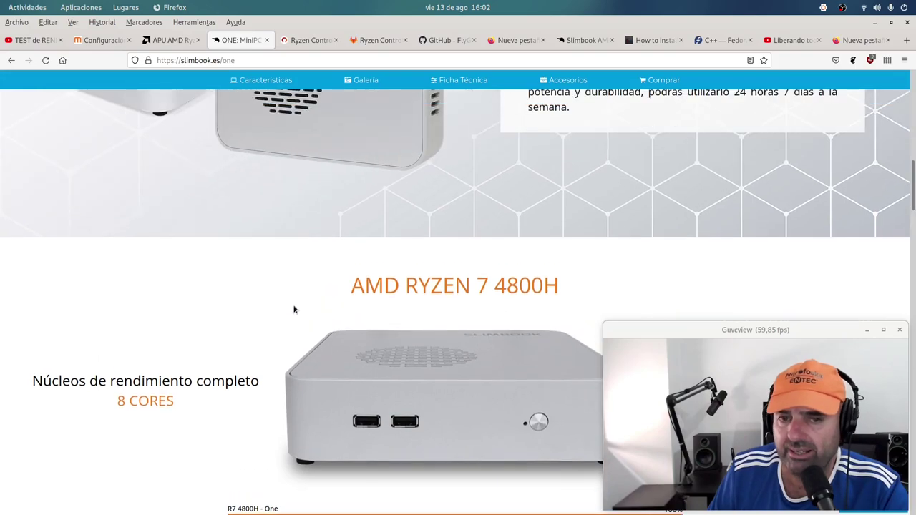
Step: Show the Ryzen Controller homepage and review the usage options in the FlyGoat/RyzenAdj GitHub README, returning to the repository's beginning
click(310, 40)
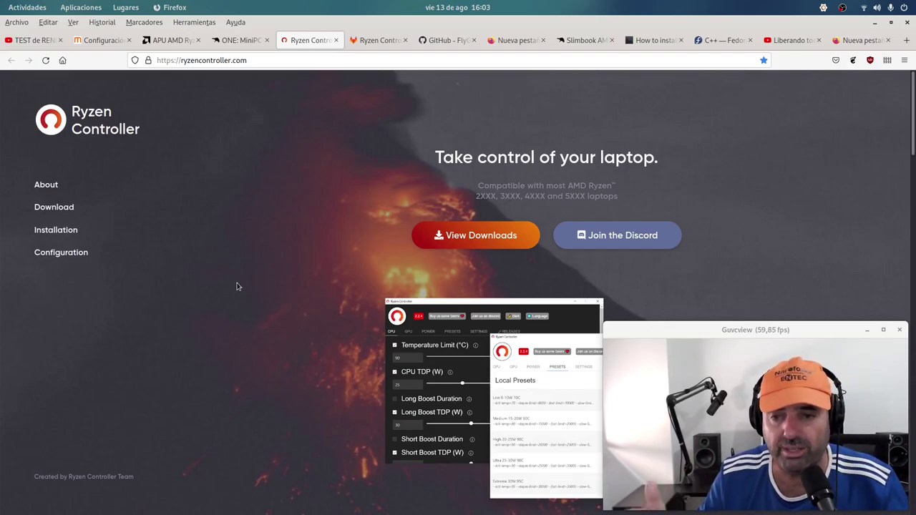
click(451, 46)
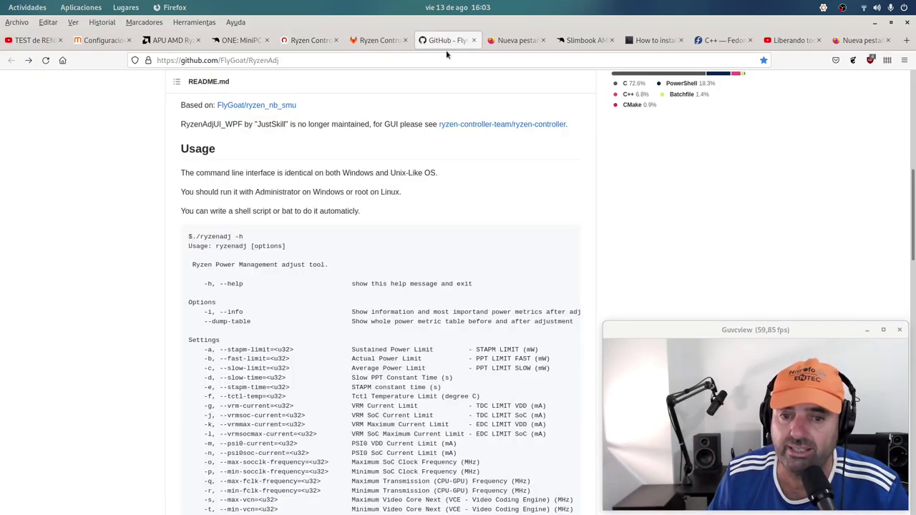
scroll(215, 333, up, 10)
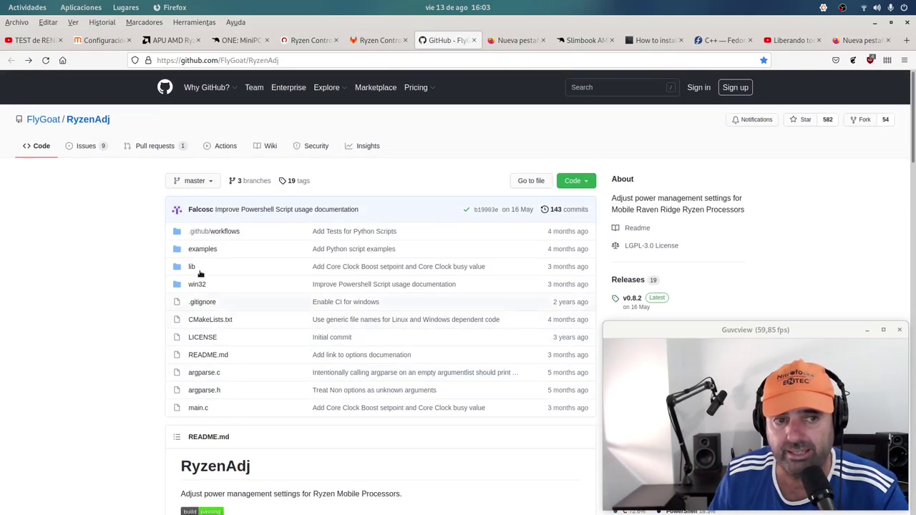
scroll(243, 264, down, 10)
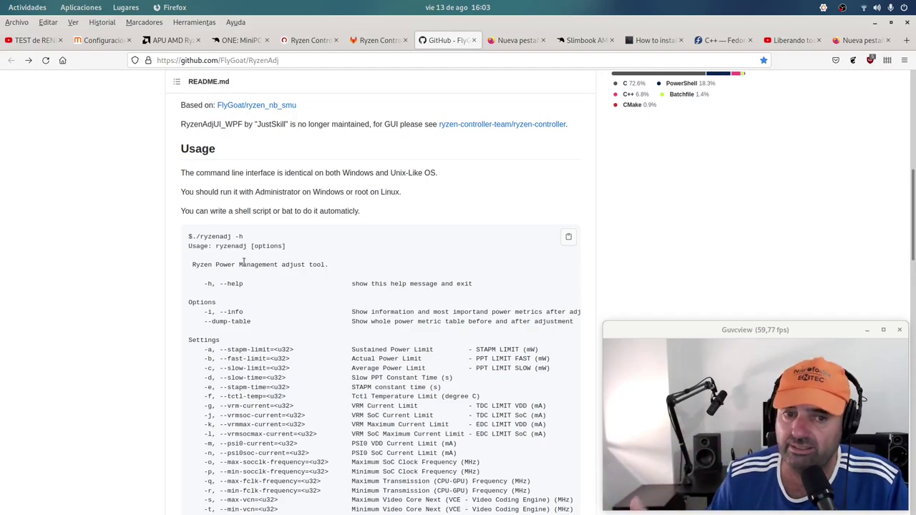
scroll(215, 265, down, 12)
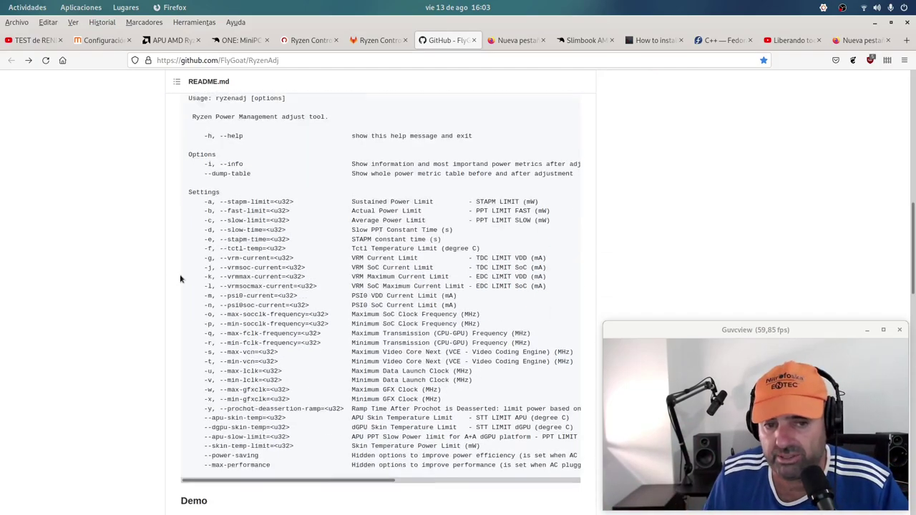
scroll(204, 254, up, 5)
scroll(206, 253, up, 15)
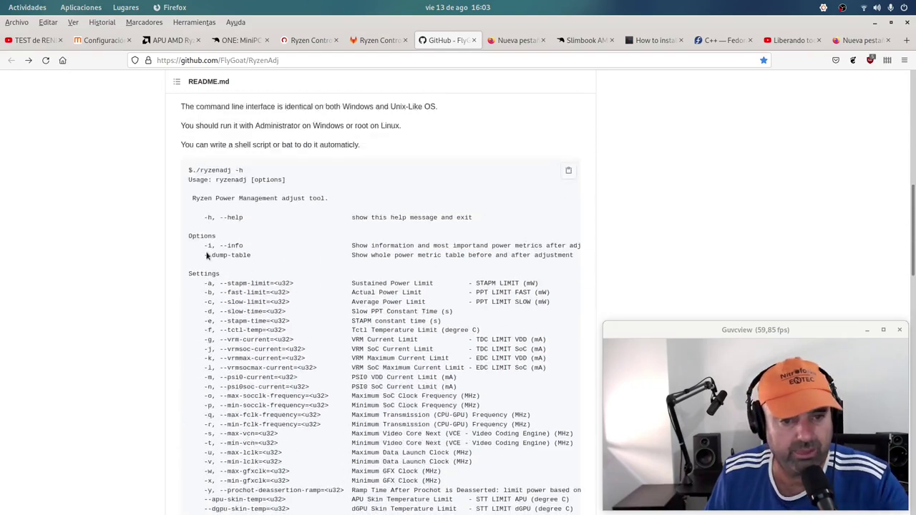
scroll(228, 210, up, 1)
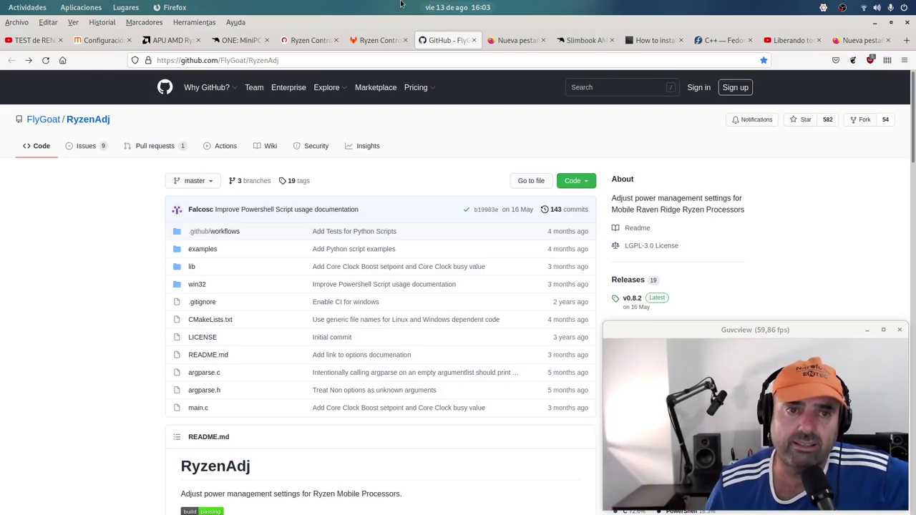
Step: Return to the Slimbook ONE product page and look through its introduction, port diagrams and productivity section, ending at the AMD Ryzen 7 4800H section
click(240, 40)
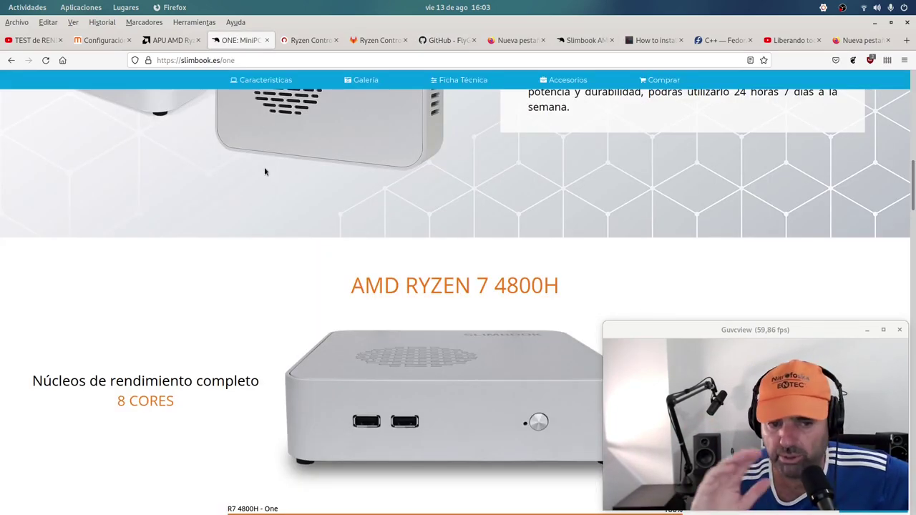
scroll(264, 172, up, 10)
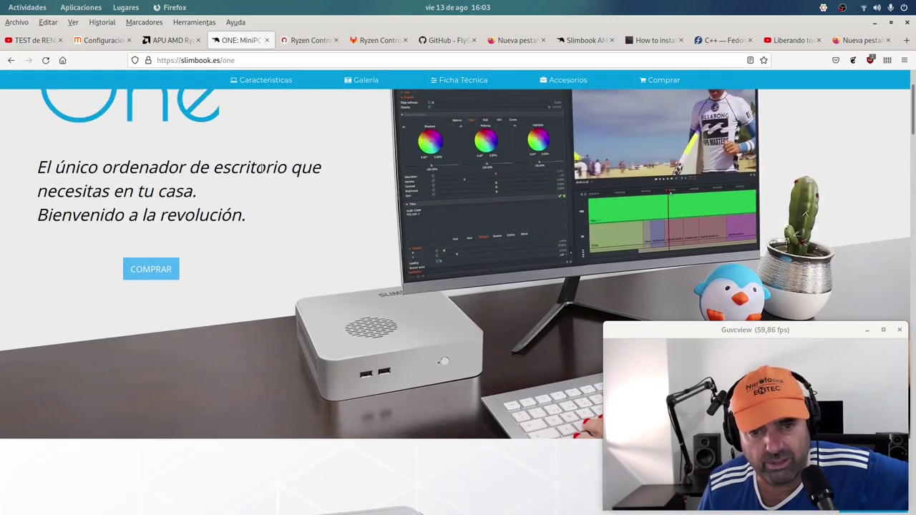
scroll(229, 234, down, 10)
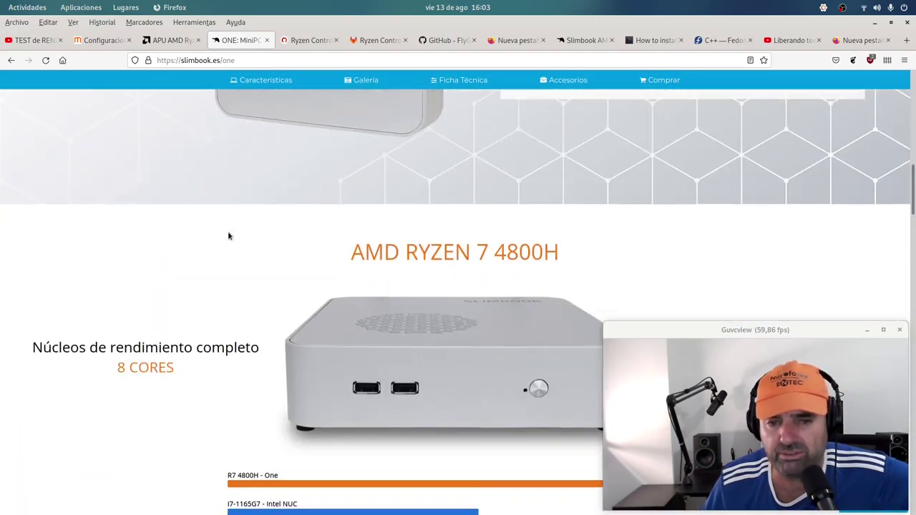
scroll(228, 236, down, 15)
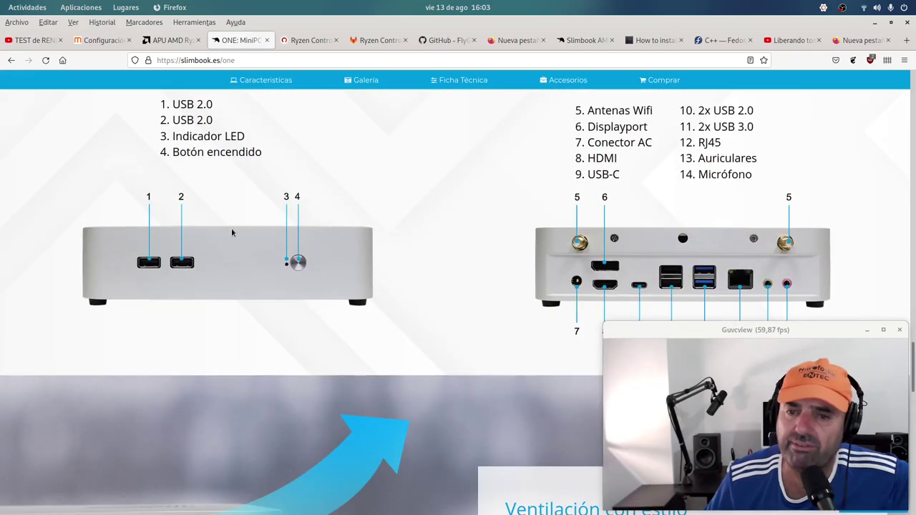
scroll(232, 233, up, 10)
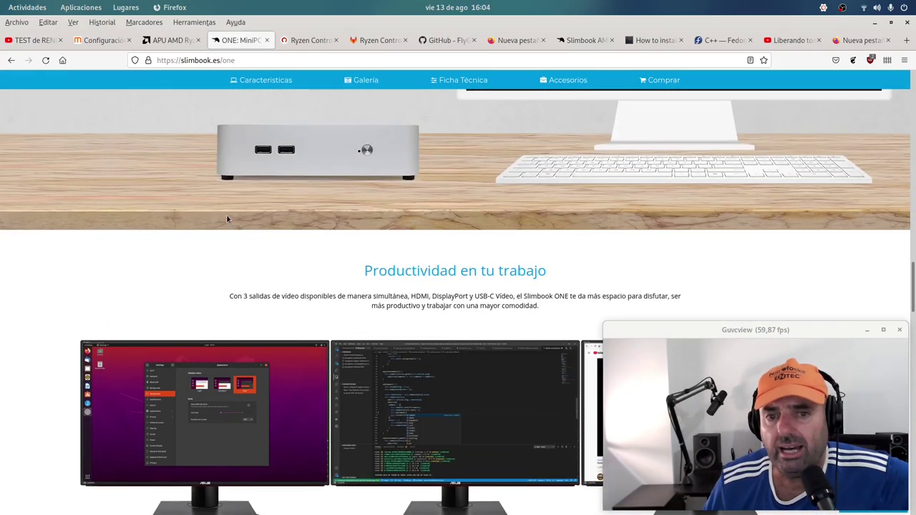
scroll(226, 219, up, 10)
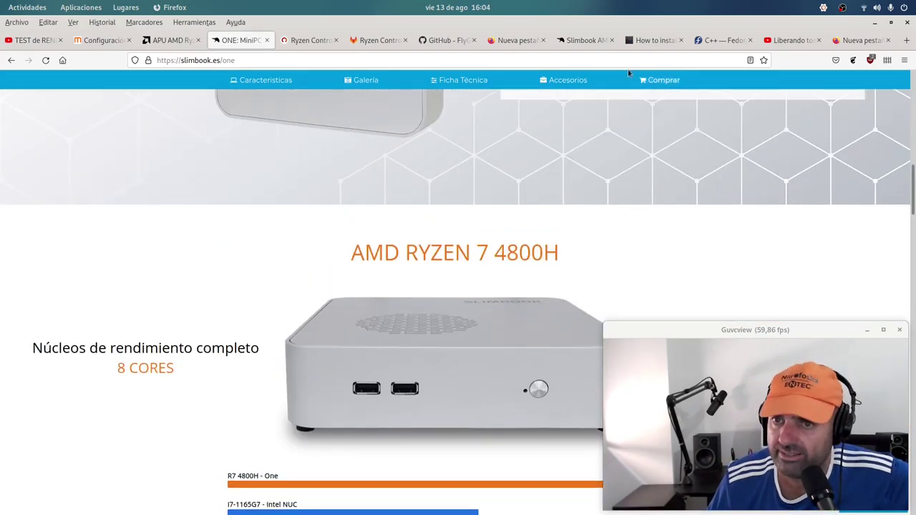
Step: Show the Slimbook AMD Controller tutorial and go to its section on how to use the application
click(582, 42)
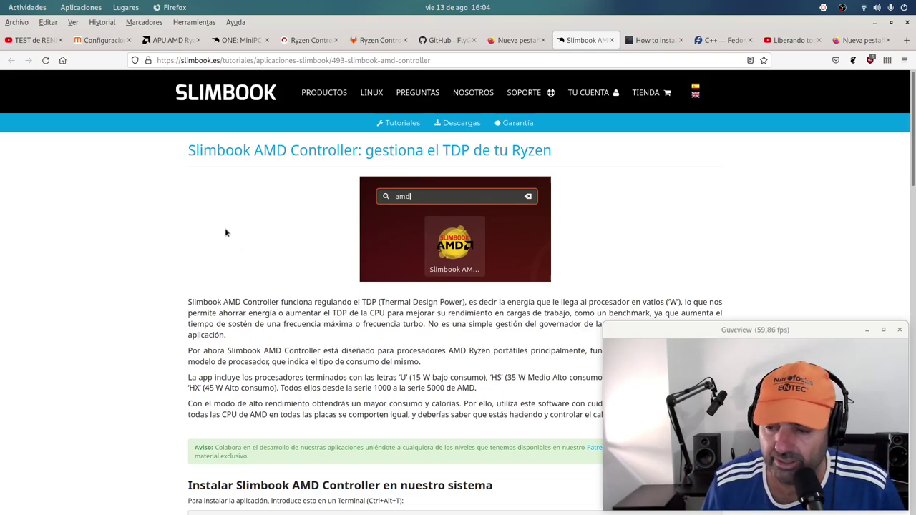
scroll(225, 228, down, 10)
scroll(227, 227, up, 2)
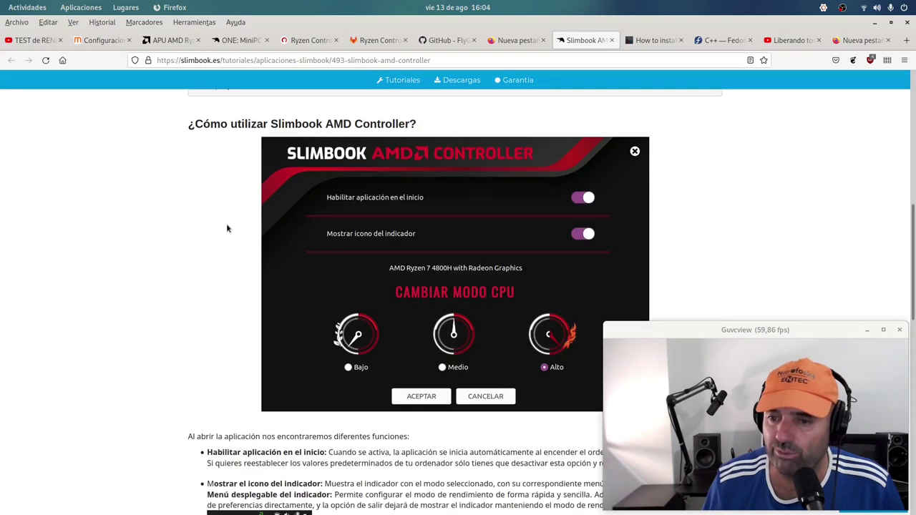